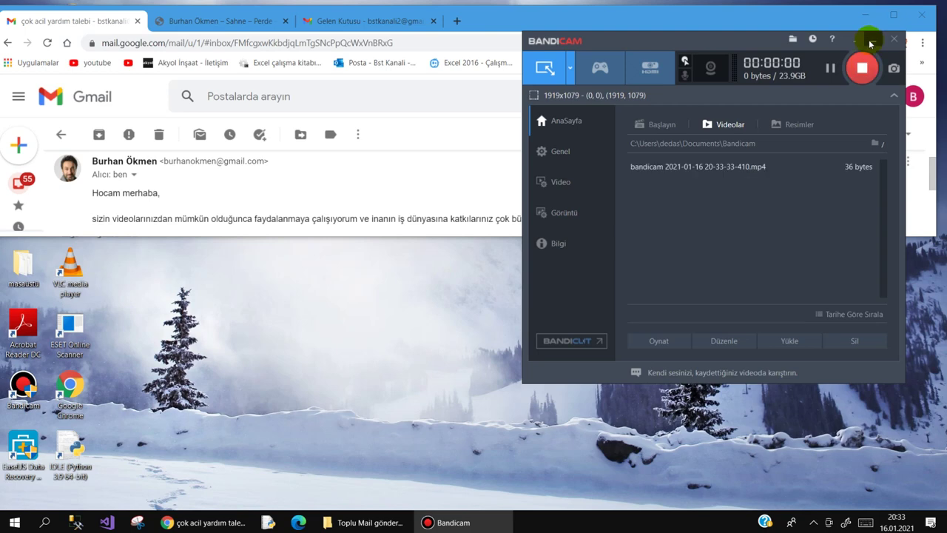
# Start the recording and show the personal website tab in a maximized Chrome window.
pyautogui.click(873, 40)
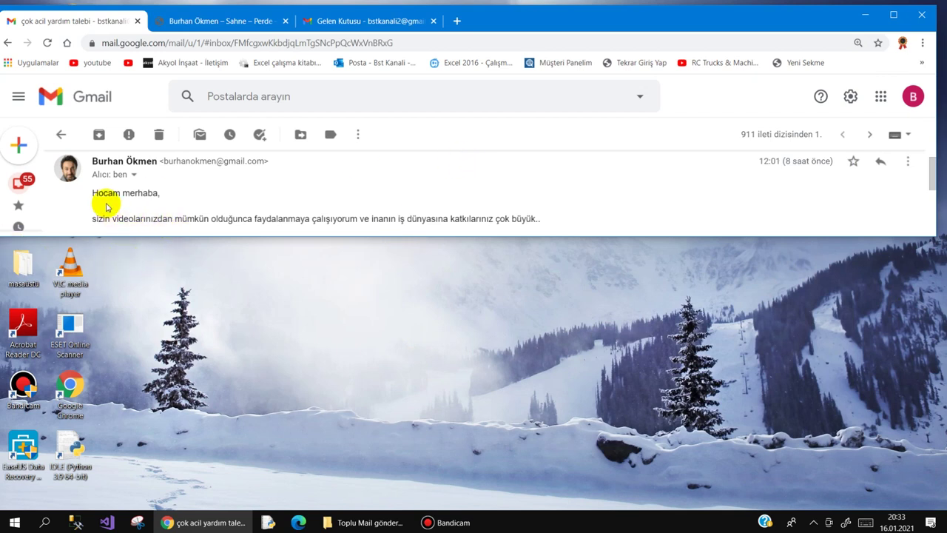
pyautogui.click(218, 21)
pyautogui.doubleClick(640, 26)
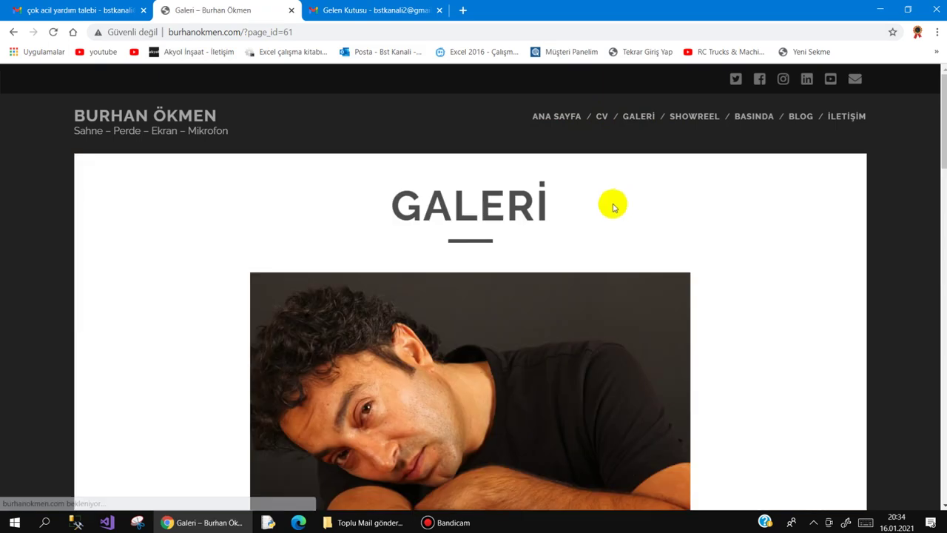
# Reload the Galeri page, open BASINDA, then minimize Chrome and return to the Toplu Mail gönderme-3 folder.
pyautogui.scroll(-4, 603, 208)
pyautogui.scroll(1, 612, 199)
pyautogui.scroll(3, 613, 201)
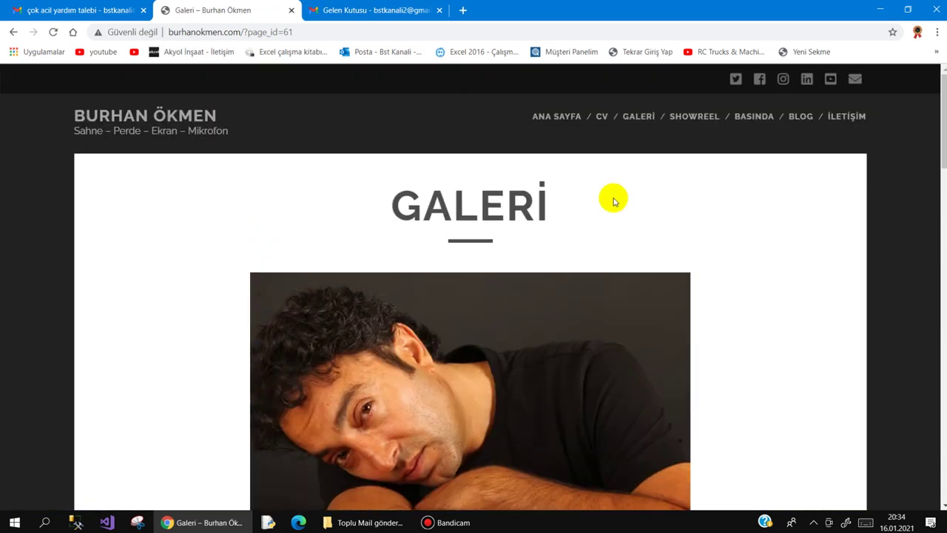
pyautogui.click(642, 117)
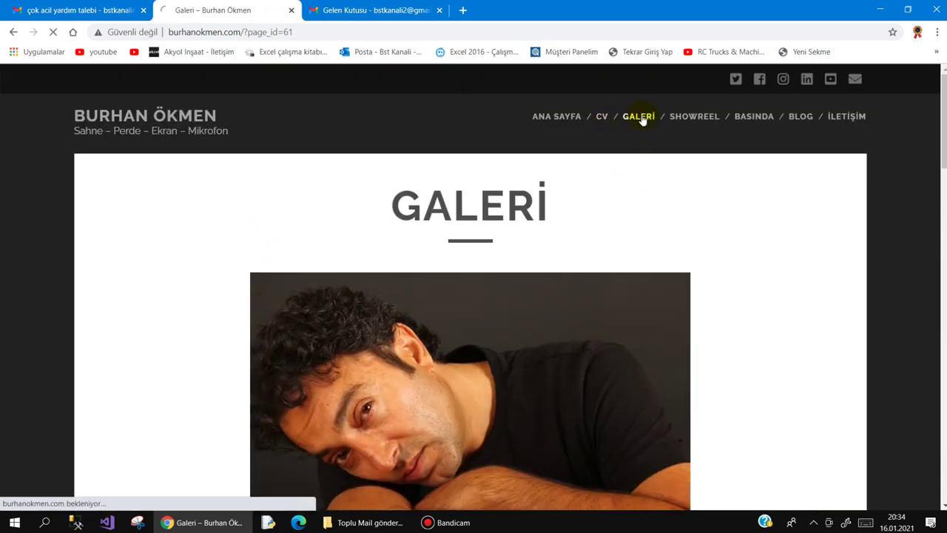
pyautogui.click(747, 116)
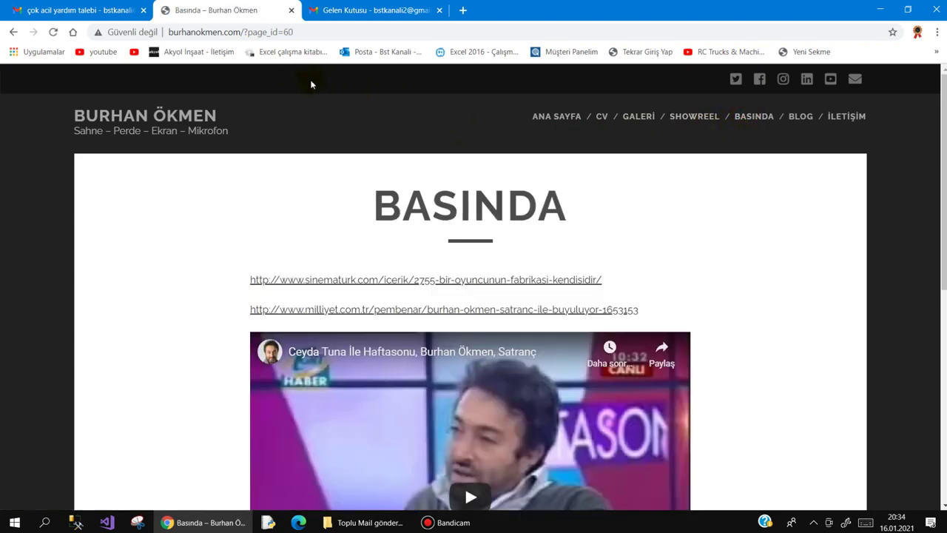
pyautogui.click(880, 10)
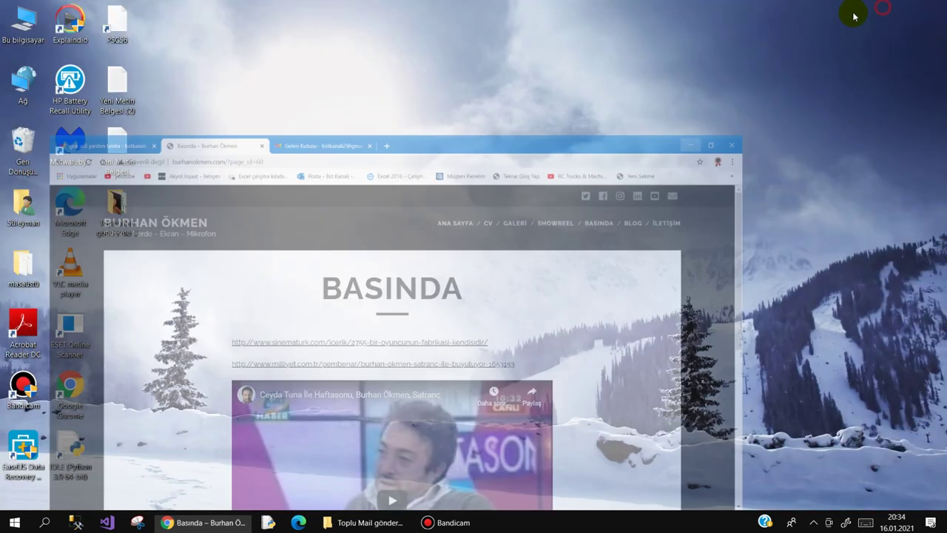
pyautogui.click(369, 522)
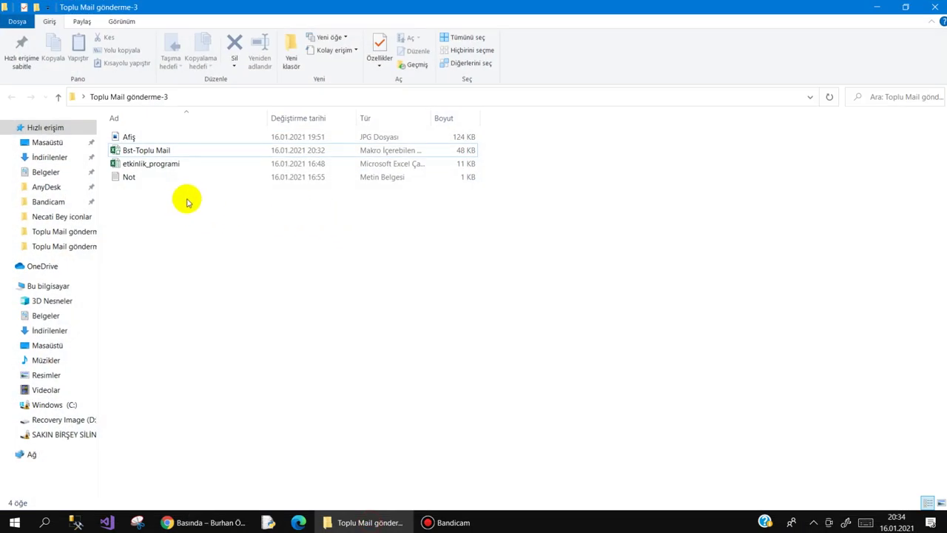
# Preview the etkinlik_programi schedule table A2:D7, close it, and open the Bst-Toplu Mail workbook.
pyautogui.doubleClick(153, 164)
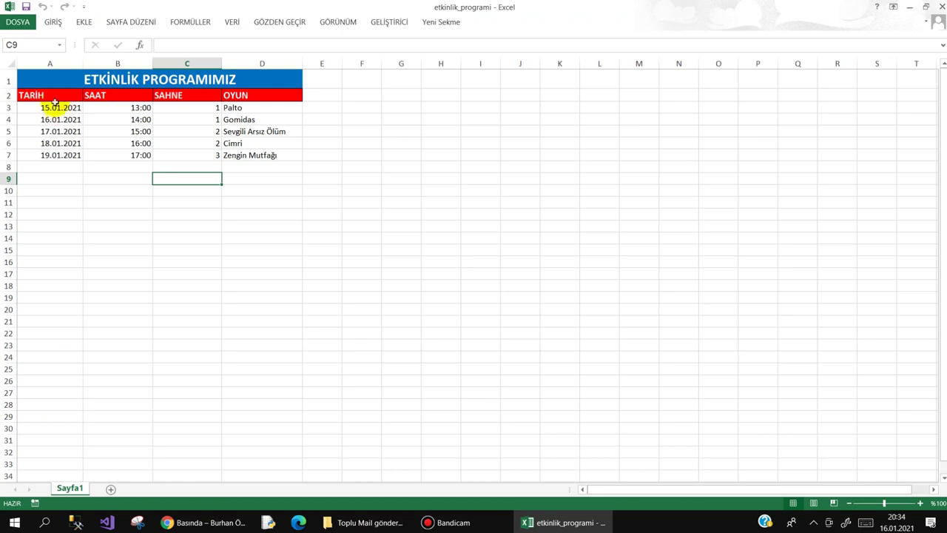
pyautogui.click(55, 95)
pyautogui.moveTo(55, 96); pyautogui.dragTo(258, 148)
pyautogui.click(370, 129)
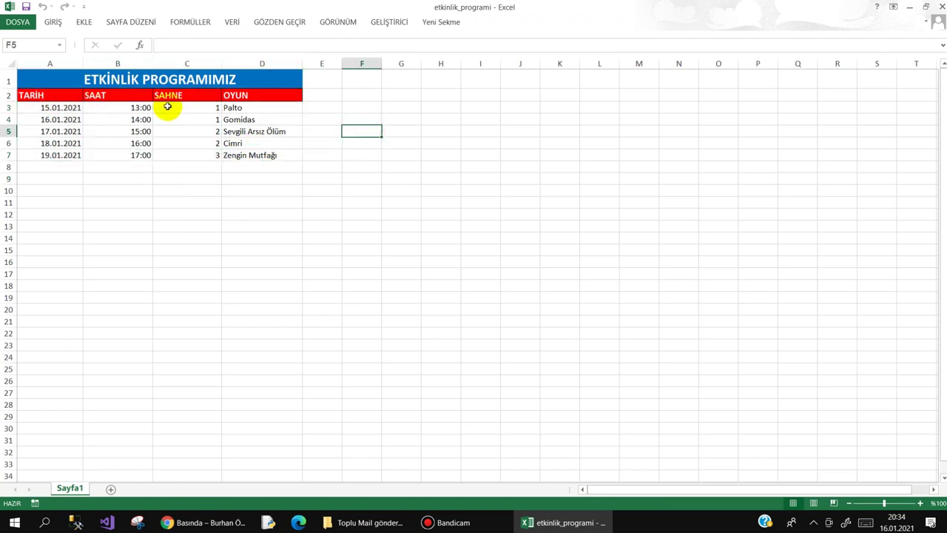
pyautogui.click(941, 7)
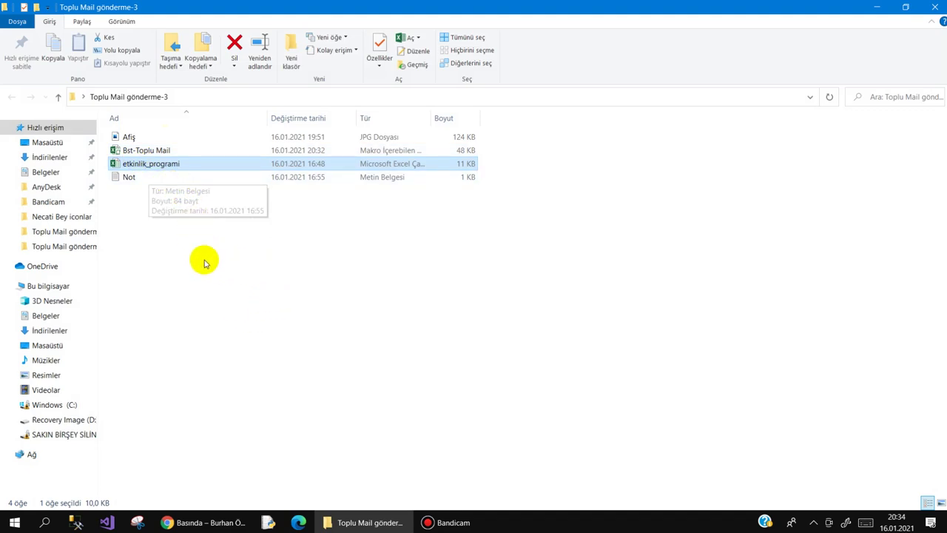
pyautogui.click(153, 226)
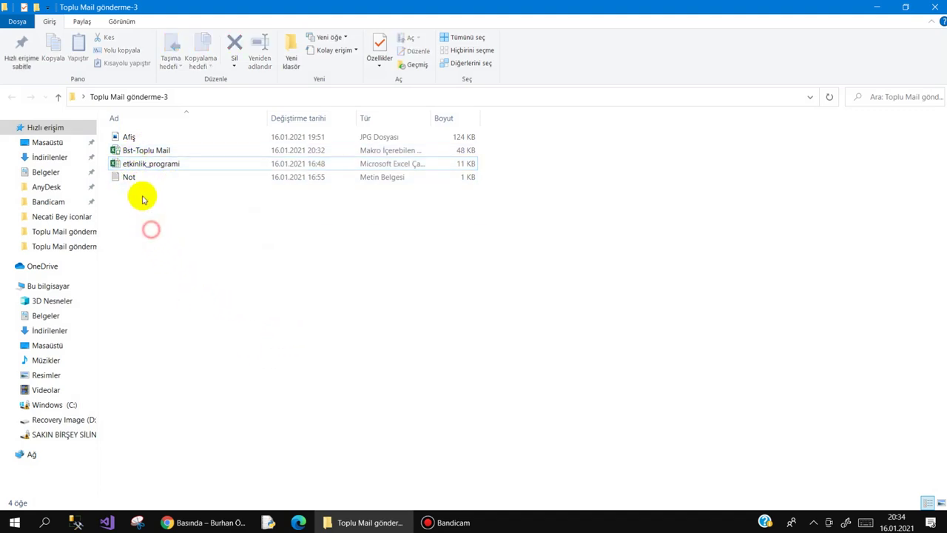
pyautogui.doubleClick(144, 152)
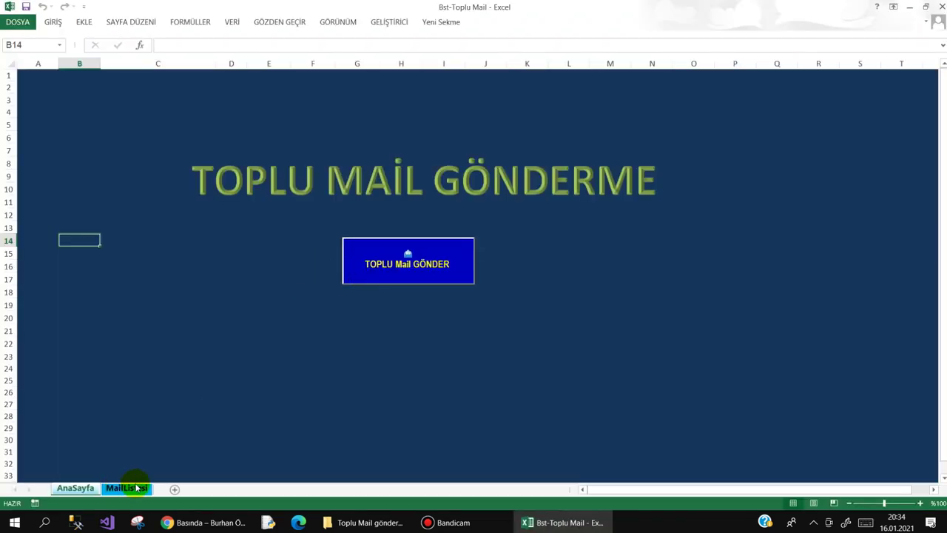
# Clear and restore MailListesi's DURUM X marks in C2:C28, then launch TOPLU Mail GÖNDER from AnaSayfa.
pyautogui.click(127, 488)
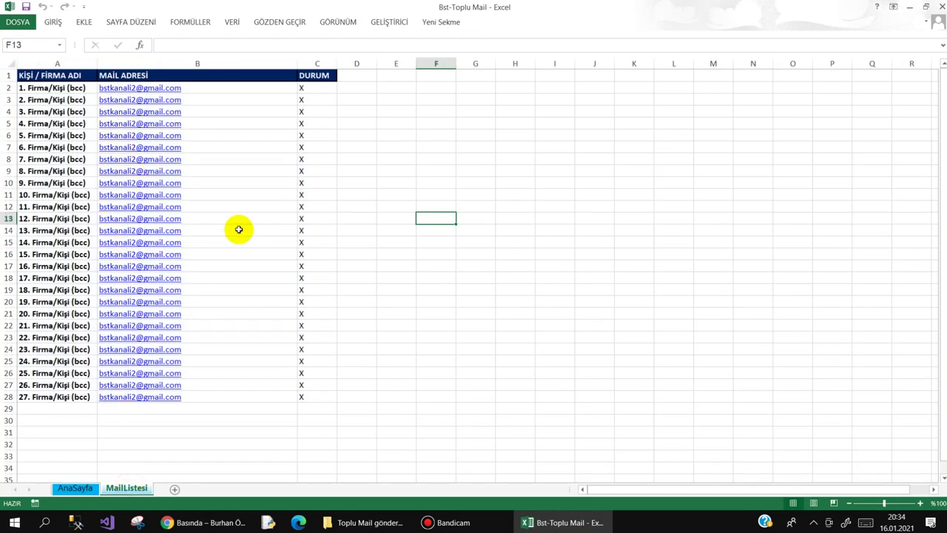
pyautogui.moveTo(317, 89)
pyautogui.mouseDown()
pyautogui.moveTo(339, 430)
pyautogui.moveTo(313, 394)
pyautogui.mouseUp()
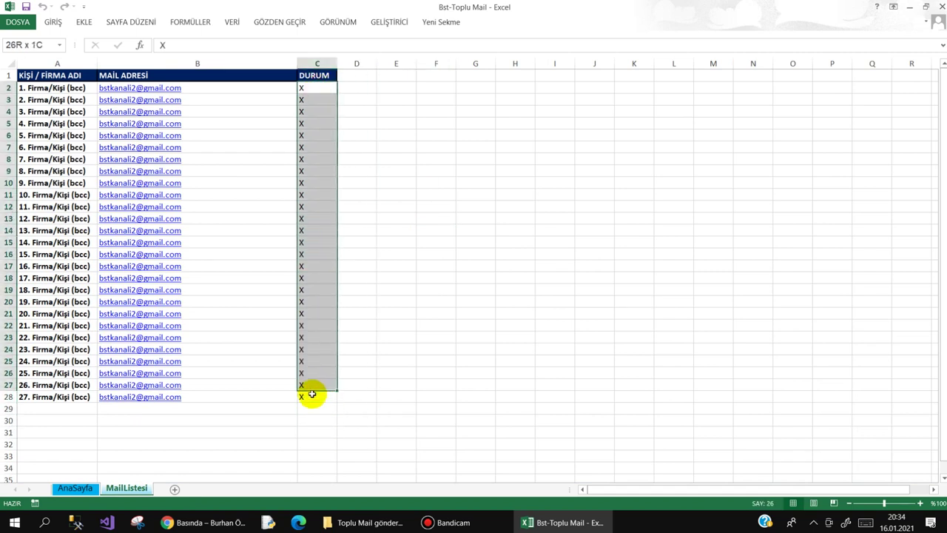
pyautogui.press('Delete')
pyautogui.click(399, 192)
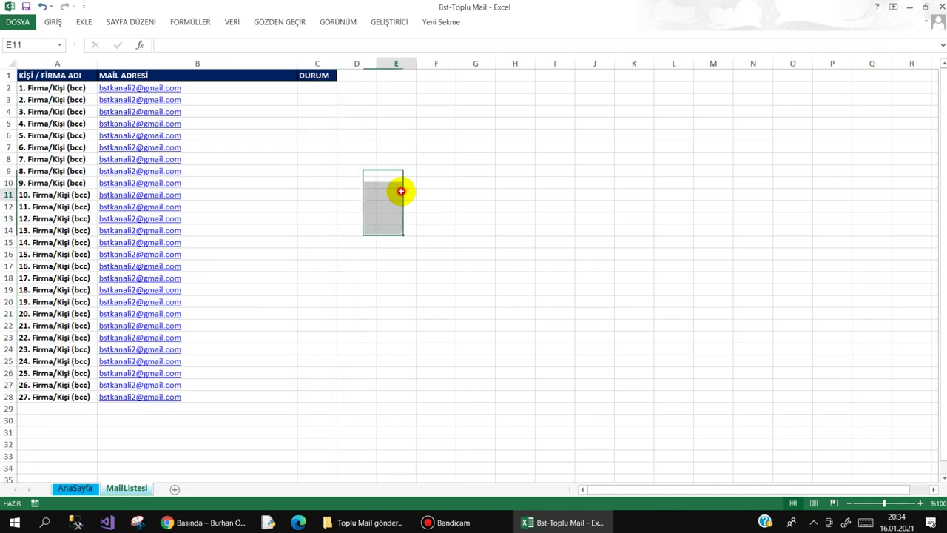
pyautogui.hotkey('ctrl', 'z')
pyautogui.click(409, 194)
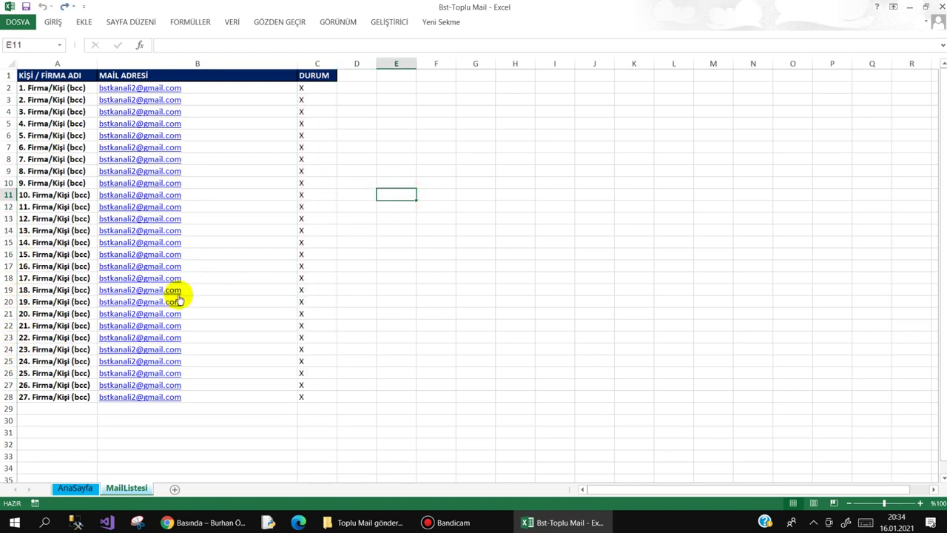
pyautogui.click(76, 489)
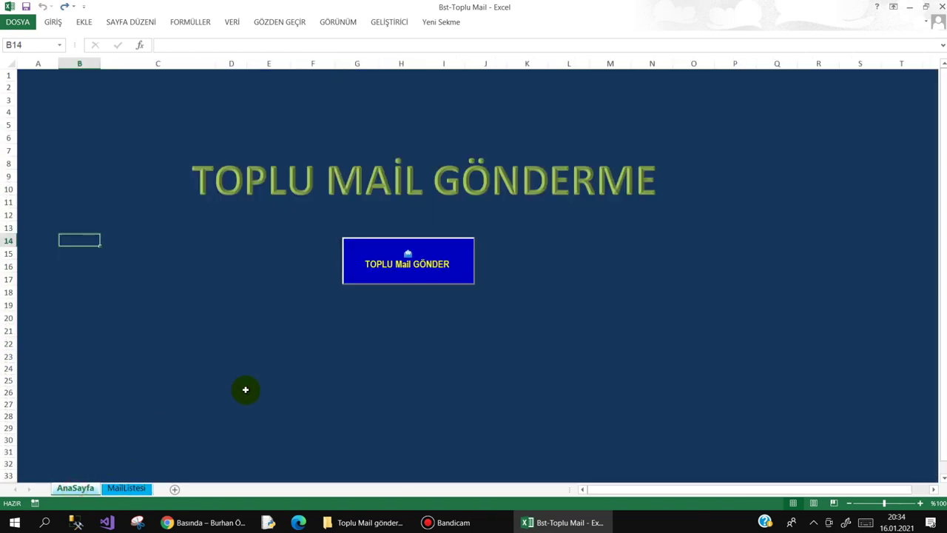
pyautogui.click(420, 265)
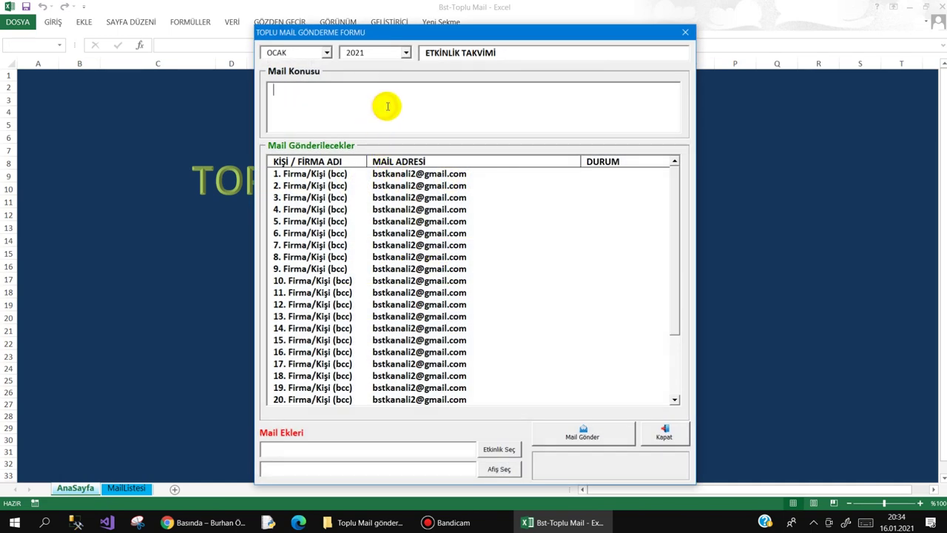
# Write the greeting in Mail Konusu and attach etkinlik_programi from the Toplu Mail gönderme-3 folder.
pyautogui.write('Sağlıklı günler dileriz')
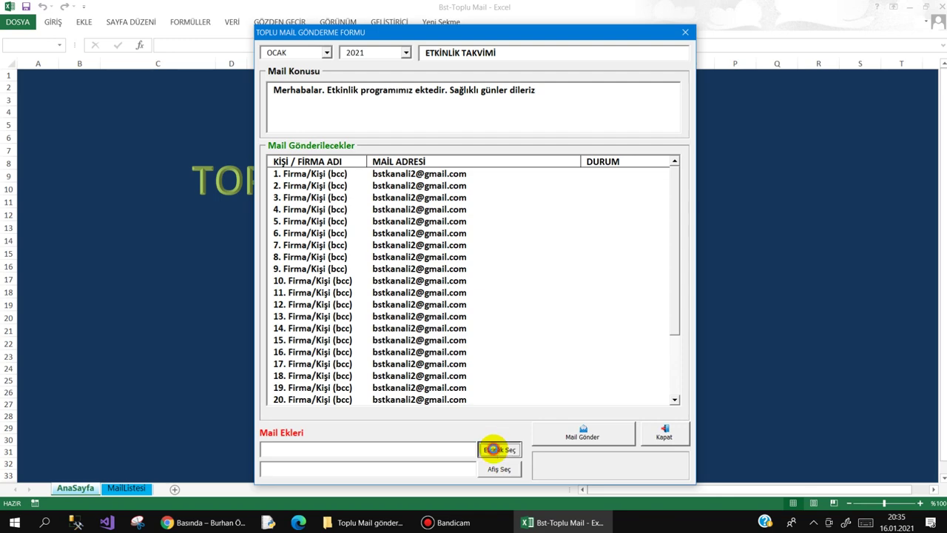
pyautogui.click(493, 449)
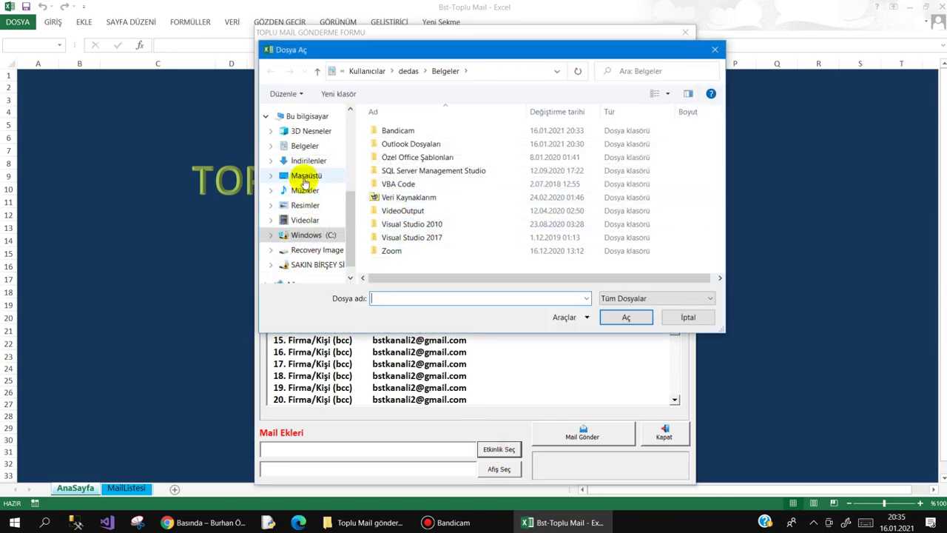
pyautogui.click(306, 177)
pyautogui.doubleClick(479, 148)
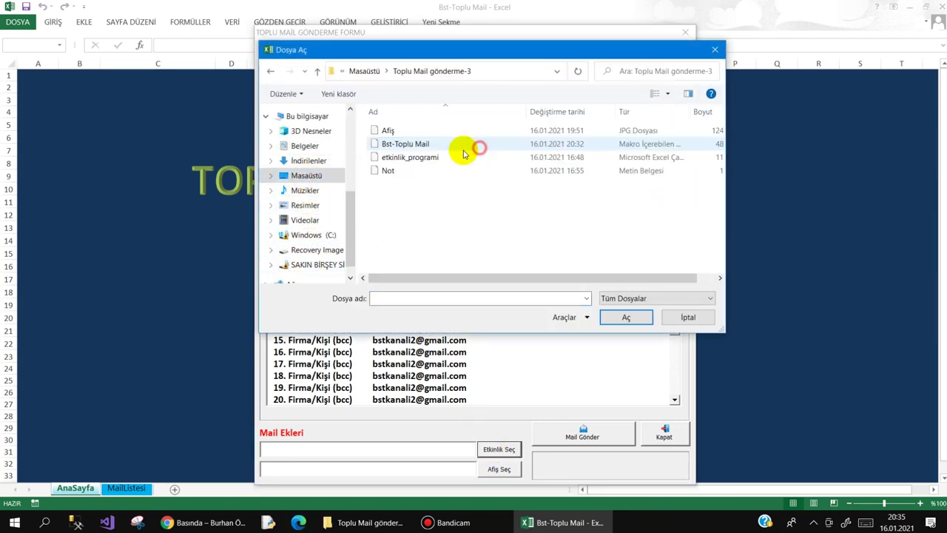
pyautogui.doubleClick(405, 157)
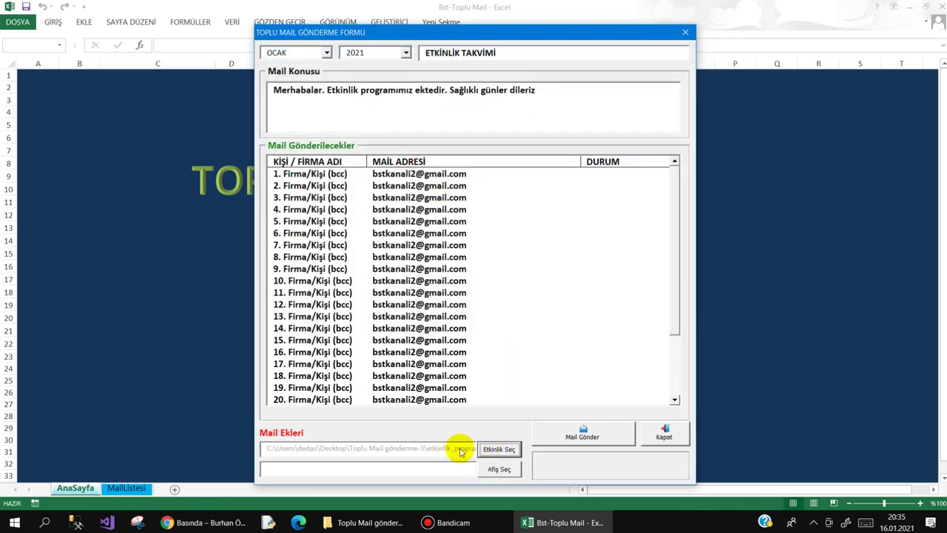
# Attach the Afiş poster image and send the mail to every listed address.
pyautogui.click(499, 471)
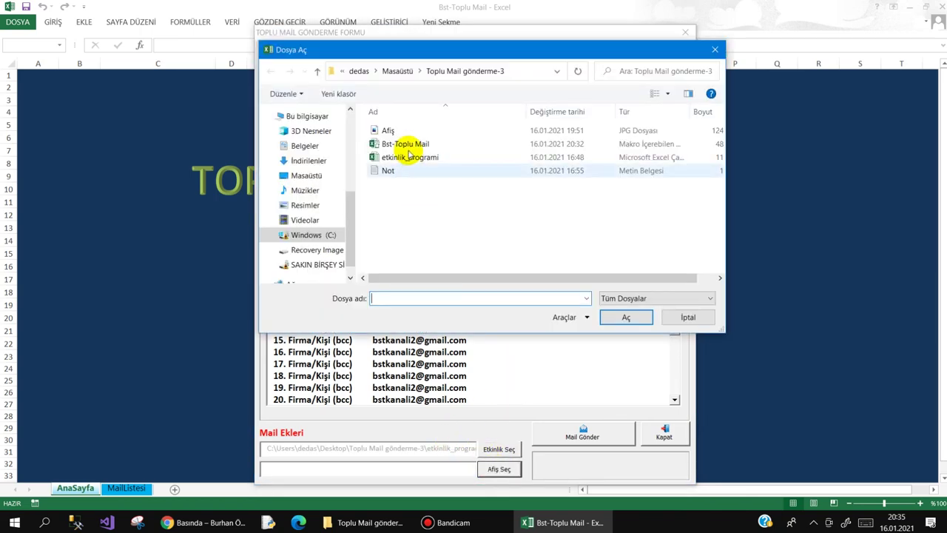
pyautogui.doubleClick(393, 130)
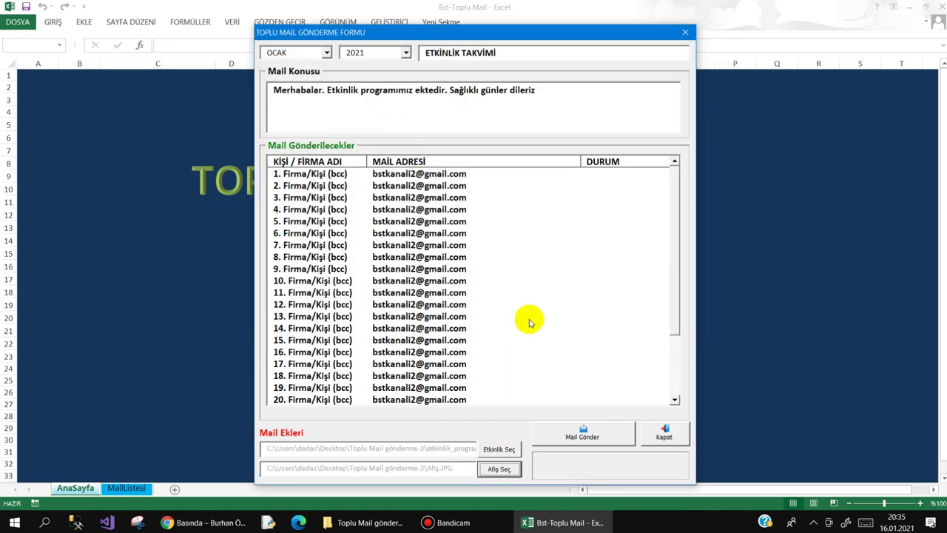
pyautogui.click(592, 437)
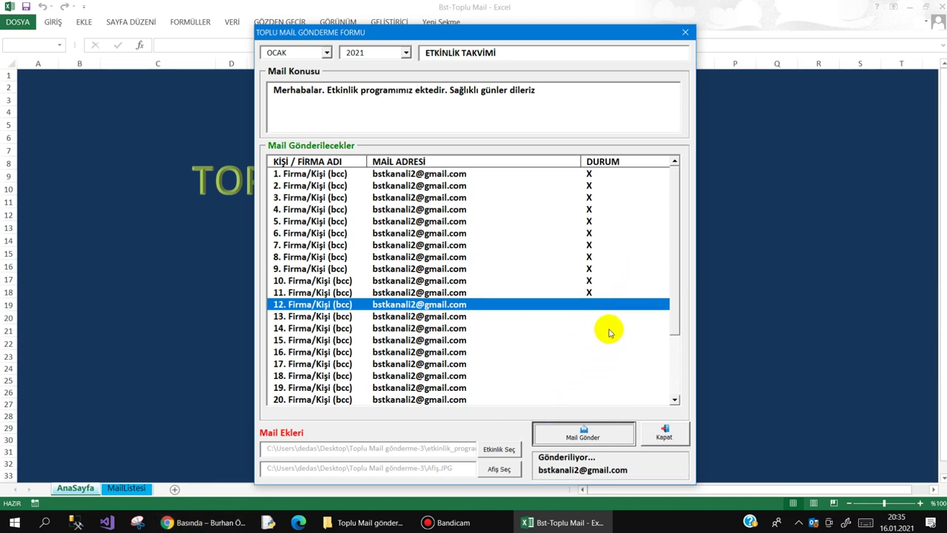
# While the form marks each address with X, bring Chrome back showing the BASINDA page.
pyautogui.click(204, 522)
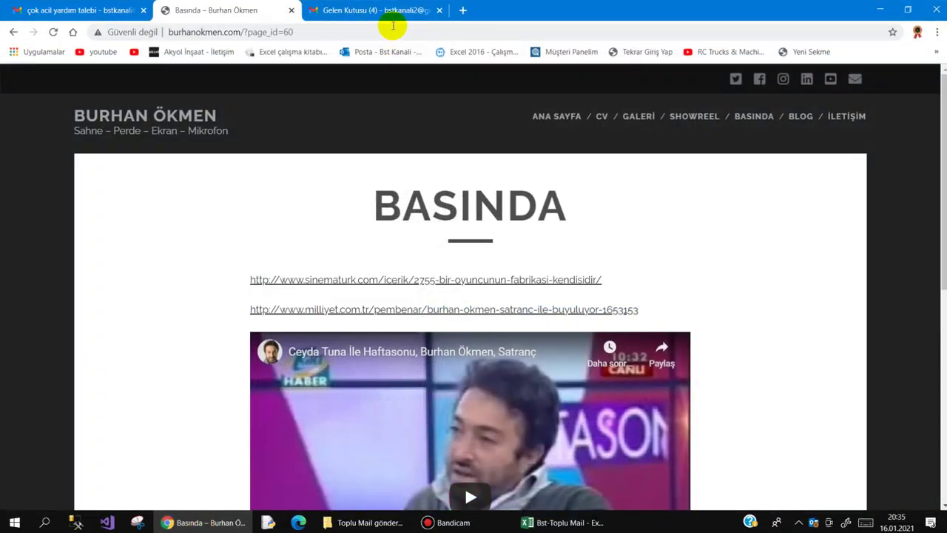
# Open the newest OCAK 2021 ETKİNLİK TAKVİMİ mail in Gmail, then return to the inbox list.
pyautogui.click(377, 10)
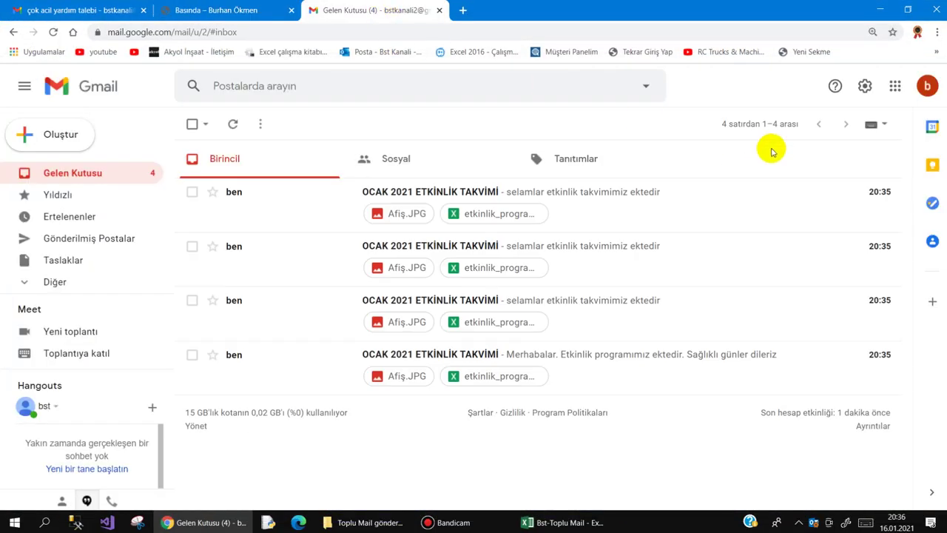
pyautogui.moveTo(598, 193)
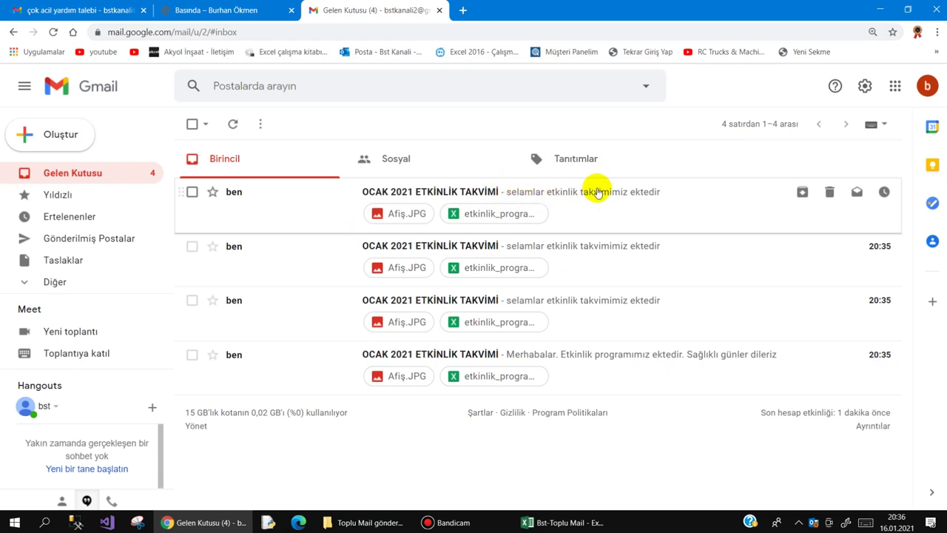
pyautogui.click(619, 194)
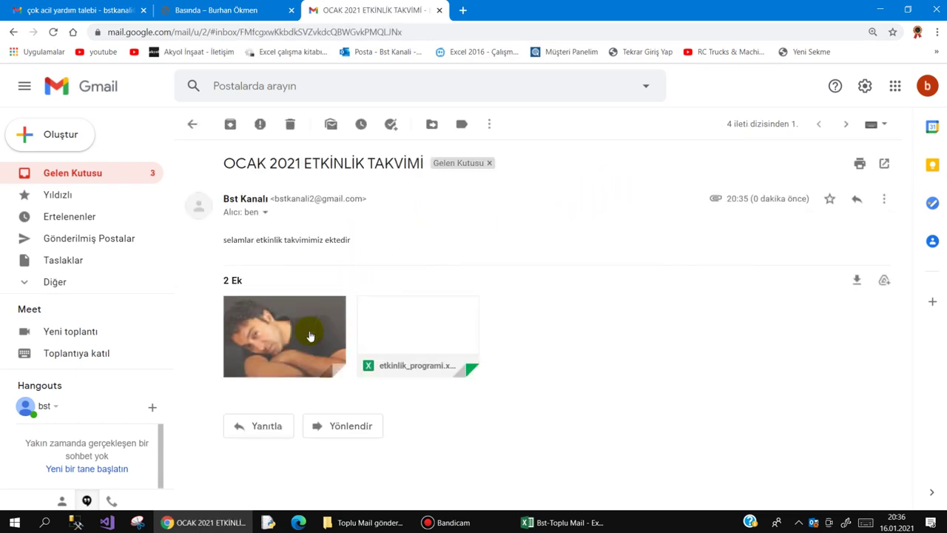
pyautogui.click(192, 124)
pyautogui.moveTo(518, 259)
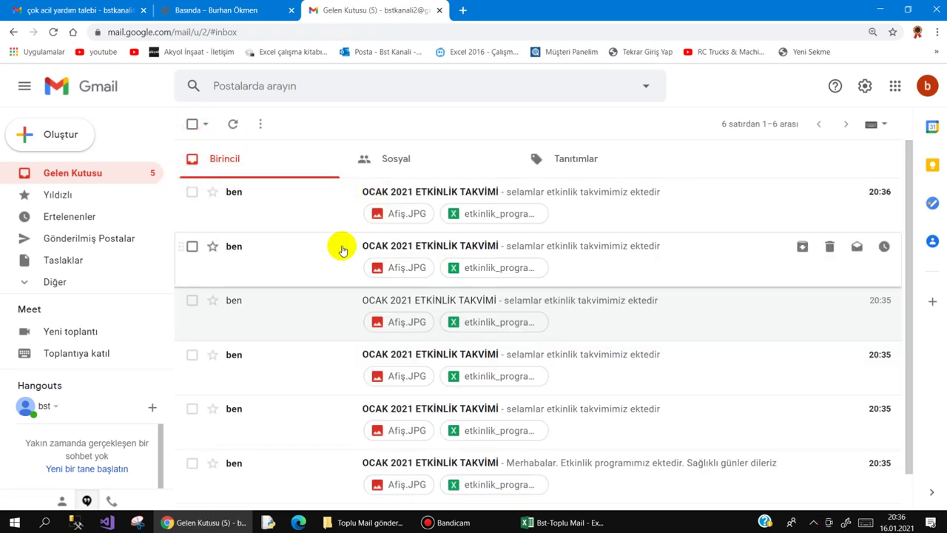
pyautogui.scroll(-1, 338, 248)
pyautogui.scroll(1, 342, 243)
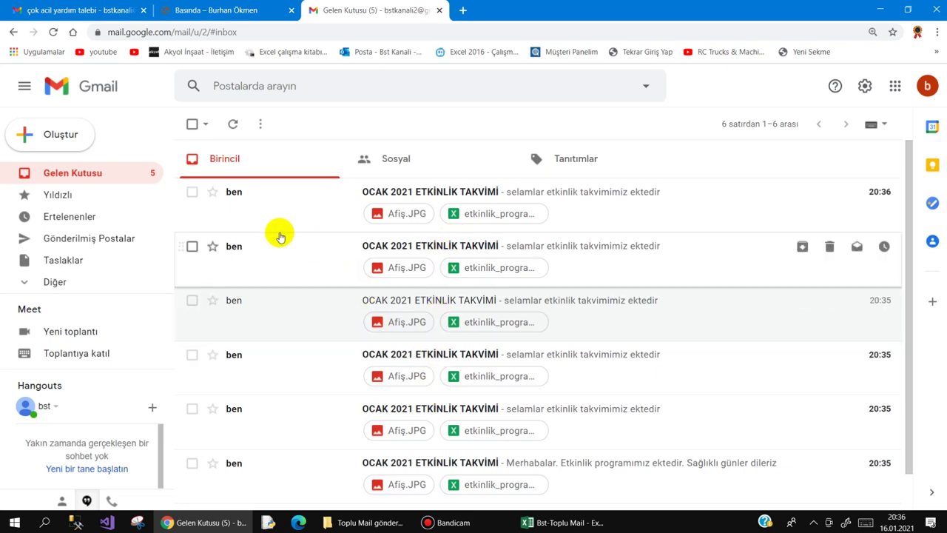
# Check the Excel form's progress, review the growing Gmail inbox, then return to Excel's completion notice.
pyautogui.click(562, 522)
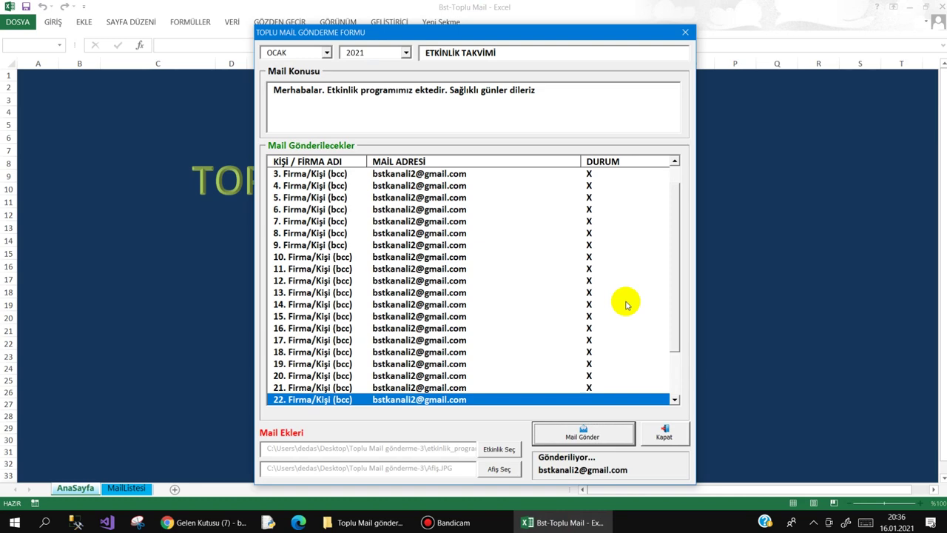
pyautogui.click(189, 520)
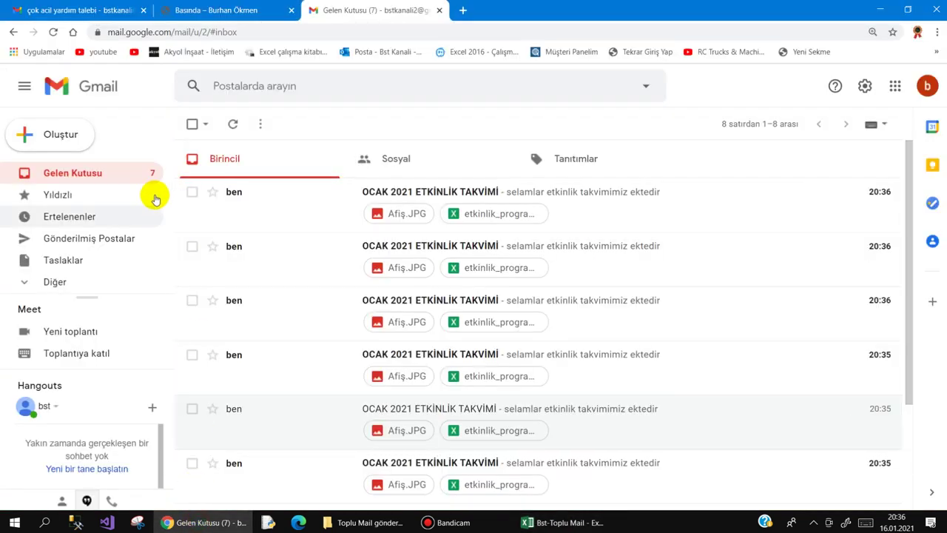
pyautogui.moveTo(351, 189)
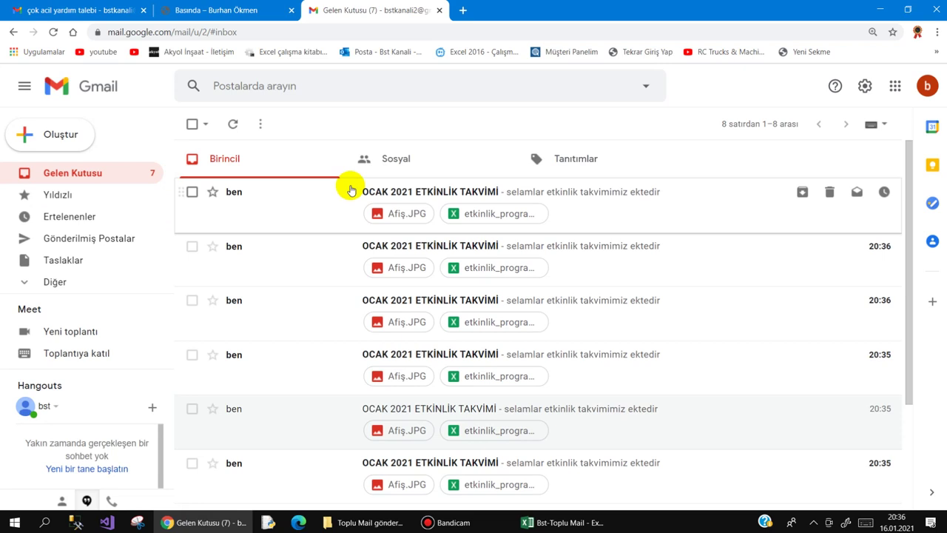
pyautogui.scroll(-2, 370, 222)
pyautogui.scroll(-1, 392, 259)
pyautogui.scroll(3, 407, 245)
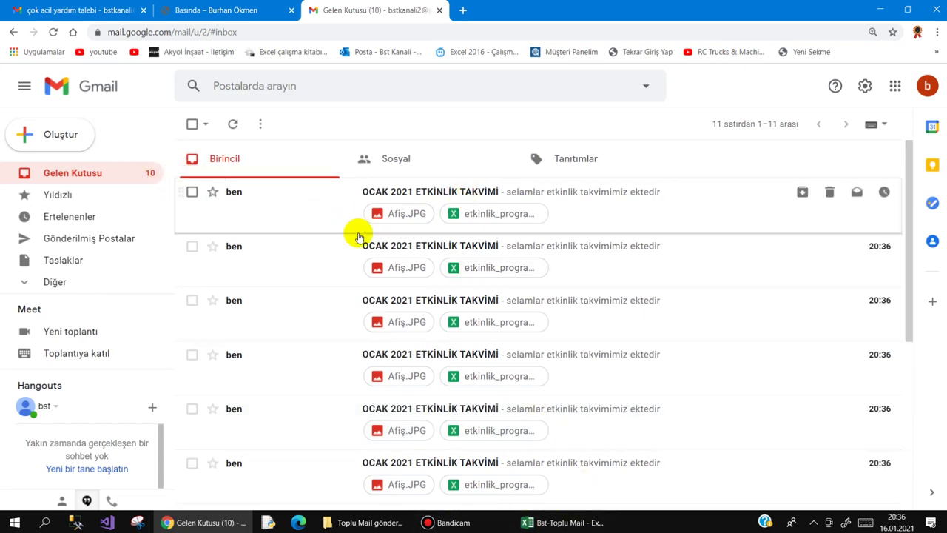
pyautogui.scroll(-3, 348, 232)
pyautogui.click(558, 522)
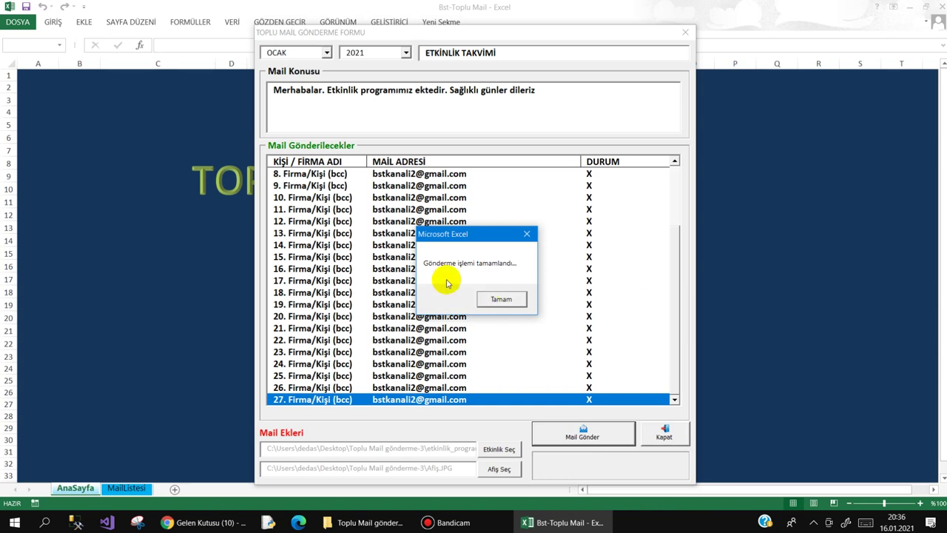
# Dismiss the sending-complete message with Tamam, close the form with Kapat, and show the GELİŞTİRİCİ tab.
pyautogui.click(509, 305)
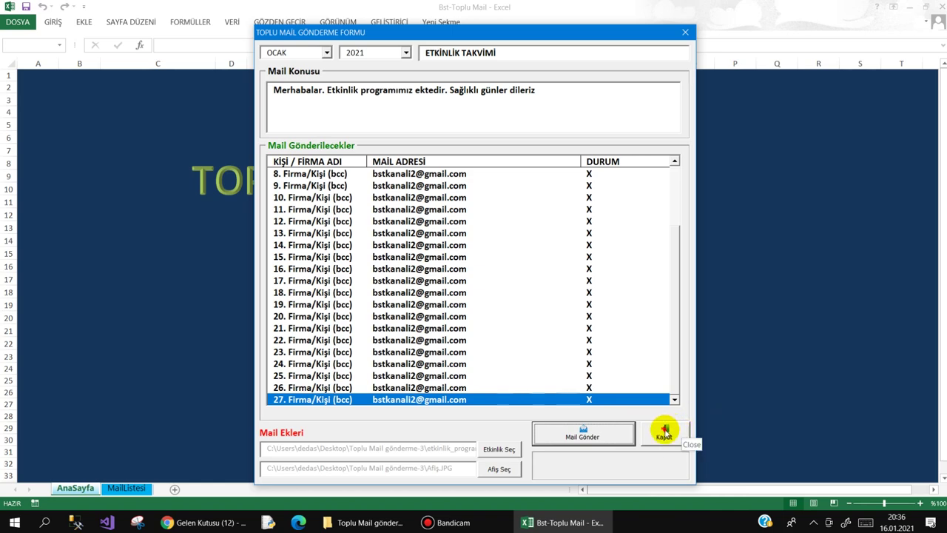
pyautogui.click(664, 431)
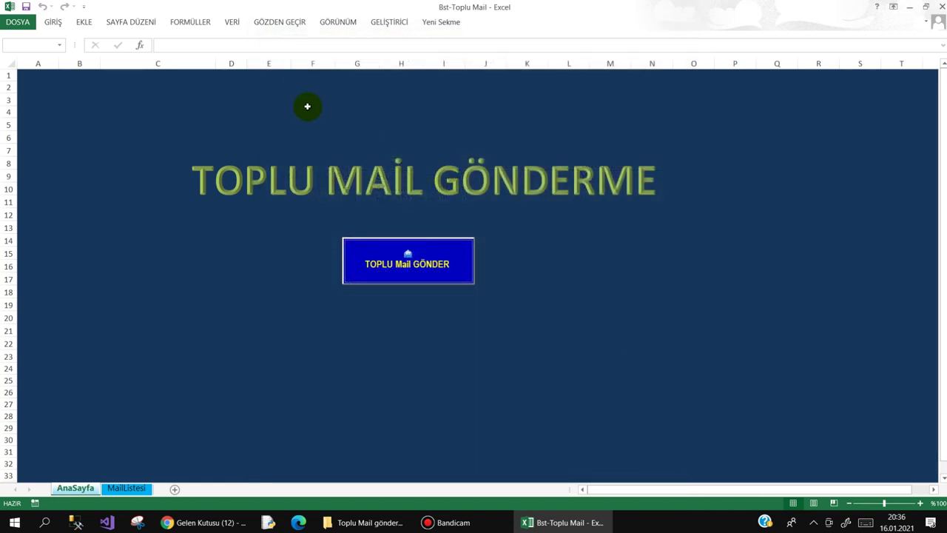
pyautogui.click(389, 22)
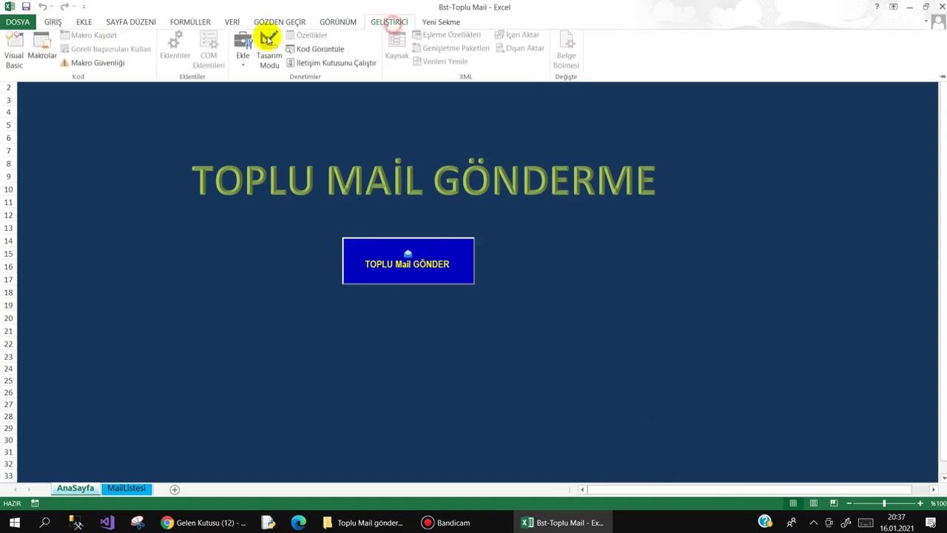
# Open the frmMail form design in the VBA editor and move the Toolbox off the form.
pyautogui.click(14, 52)
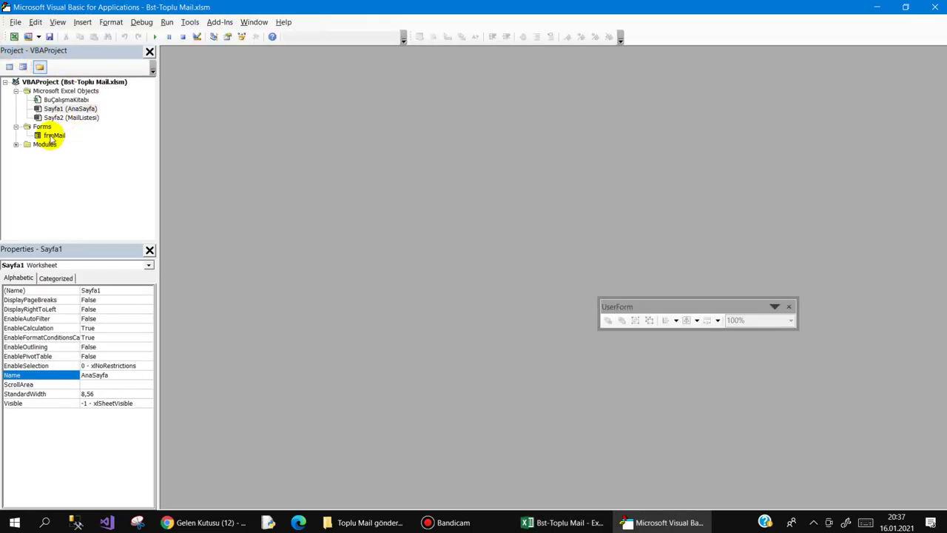
pyautogui.doubleClick(52, 137)
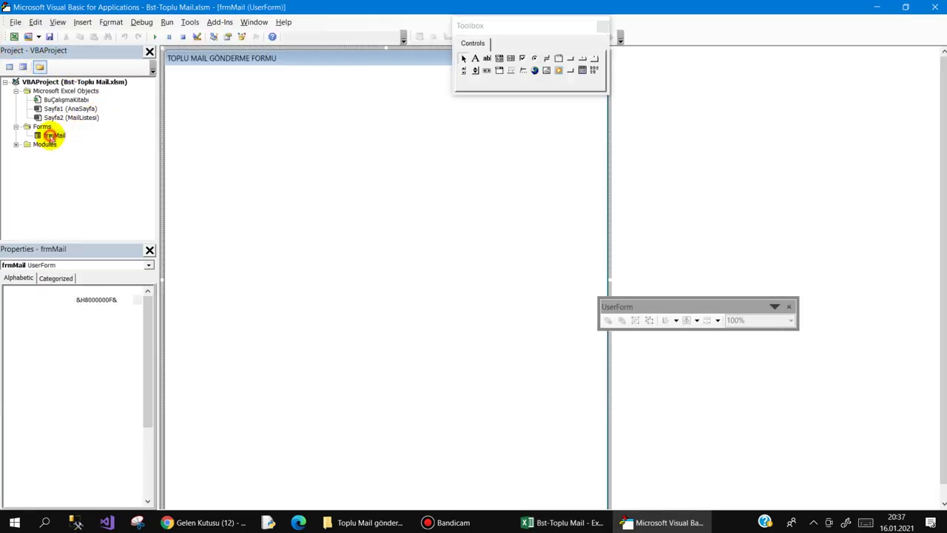
pyautogui.click(507, 28)
pyautogui.moveTo(507, 28); pyautogui.dragTo(830, 95)
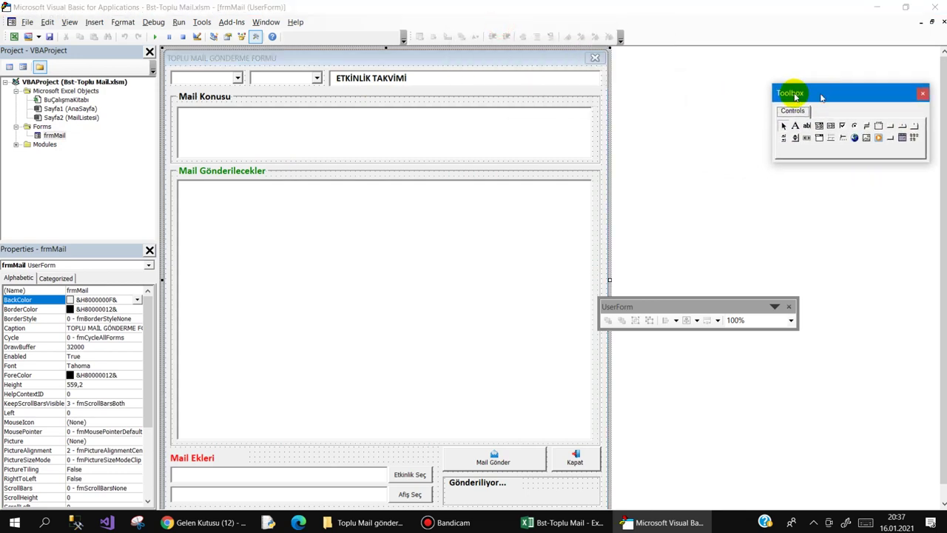
# Inspect the month, year, subject, Mail Konusu, recipient list, attachment path and Afiş Seç controls.
pyautogui.click(215, 78)
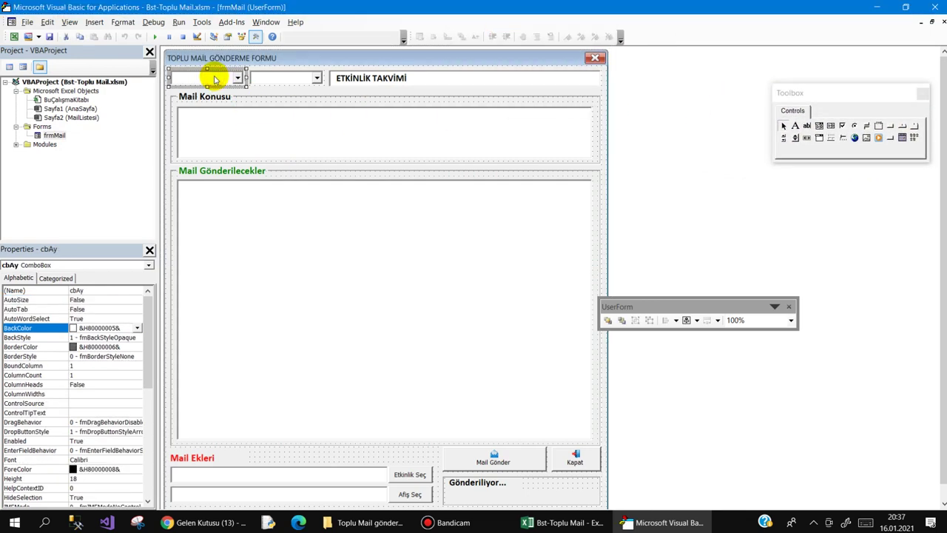
pyautogui.click(276, 79)
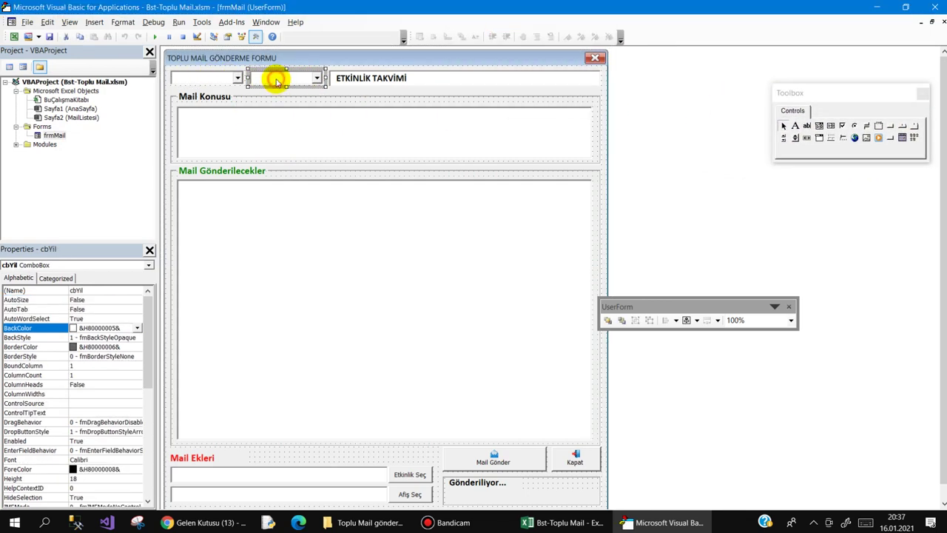
pyautogui.click(353, 82)
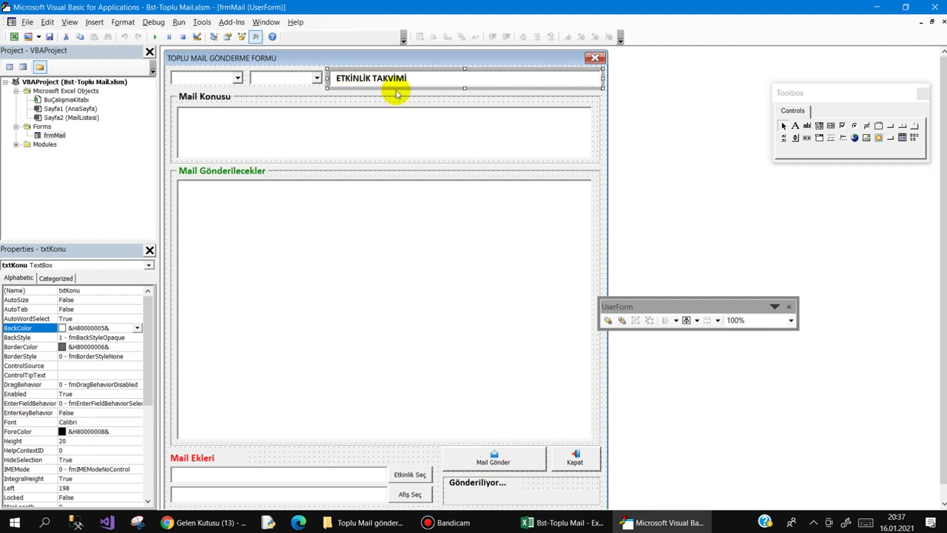
pyautogui.click(253, 123)
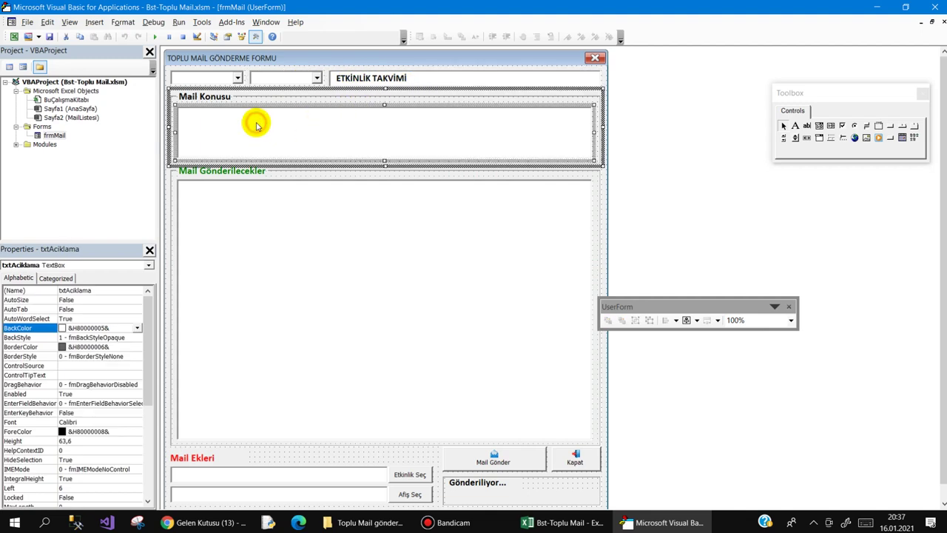
pyautogui.click(250, 211)
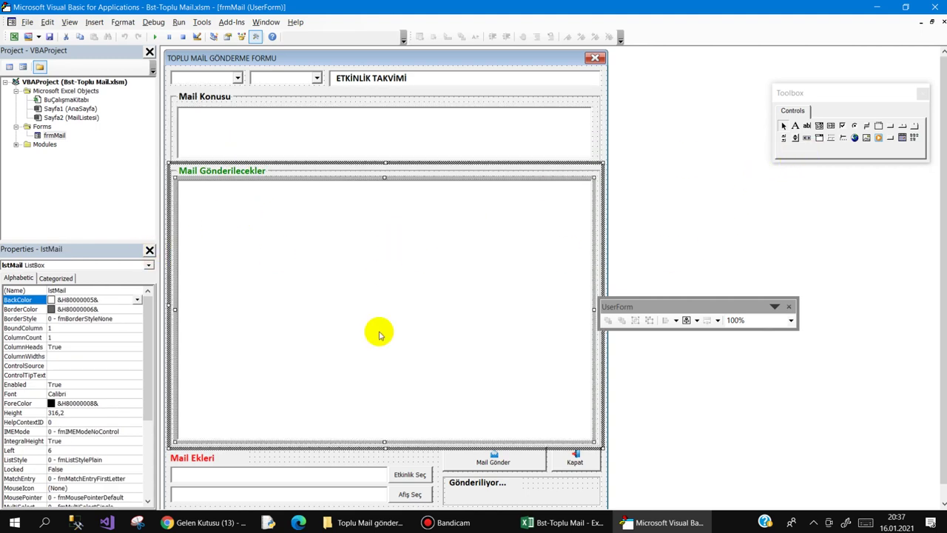
pyautogui.click(246, 476)
pyautogui.click(264, 496)
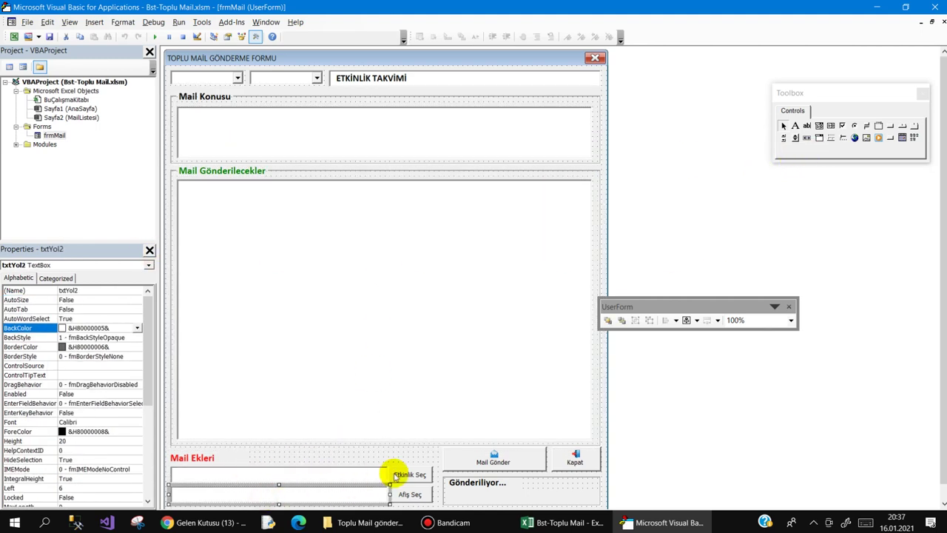
pyautogui.click(410, 493)
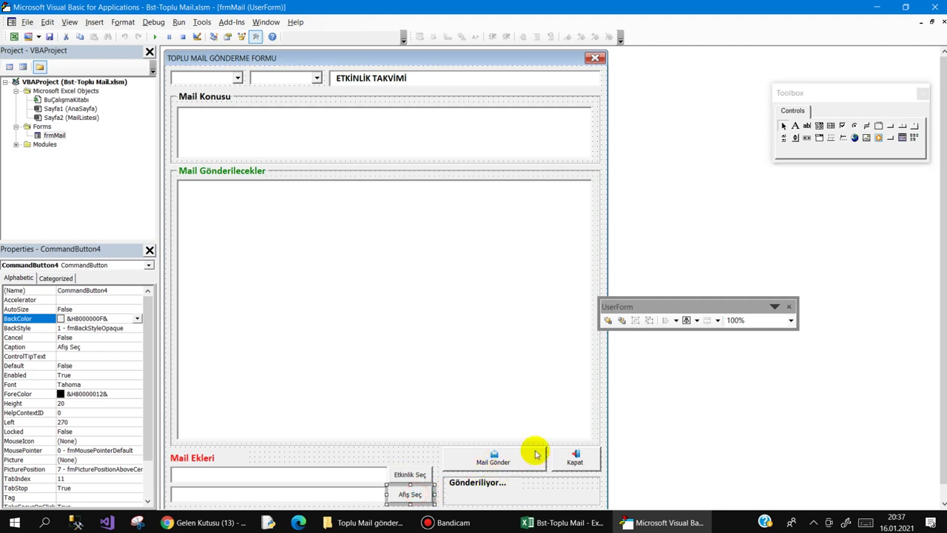
# In frmMail's code, highlight the AyYilAktar call and the line clearing MailListesi C2:C1000.
pyautogui.doubleClick(481, 460)
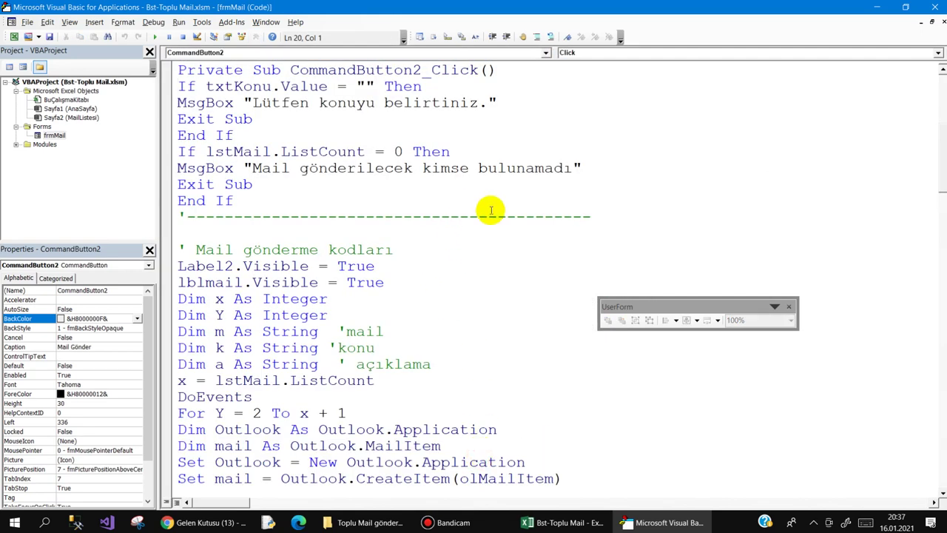
pyautogui.moveTo(942, 164)
pyautogui.mouseDown()
pyautogui.moveTo(941, 89)
pyautogui.moveTo(930, 402)
pyautogui.moveTo(930, 385)
pyautogui.moveTo(942, 474)
pyautogui.moveTo(938, 106)
pyautogui.mouseUp()
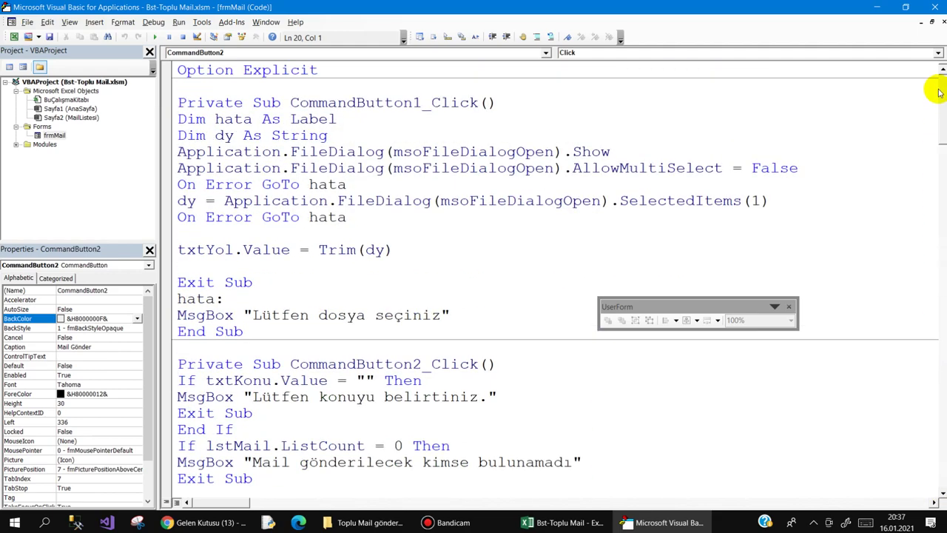
pyautogui.doubleClick(54, 136)
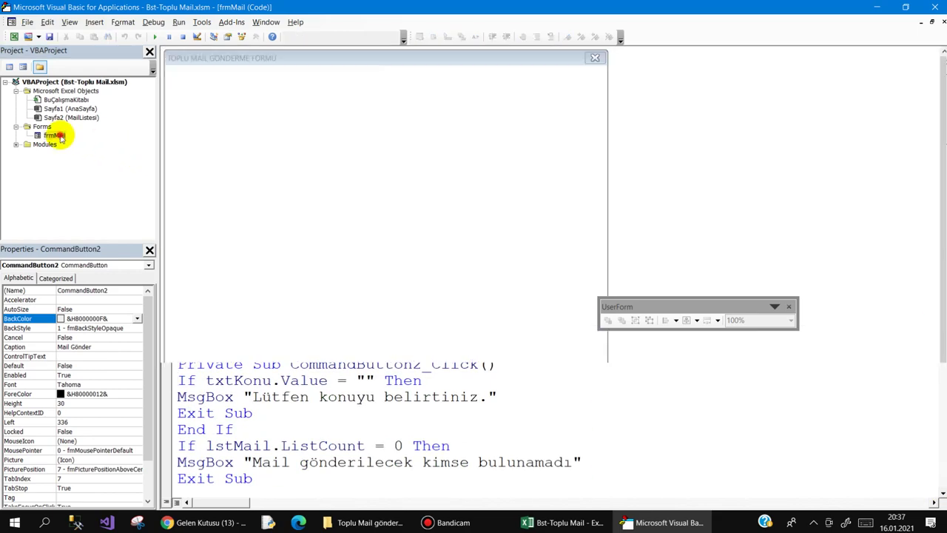
pyautogui.press('F7')
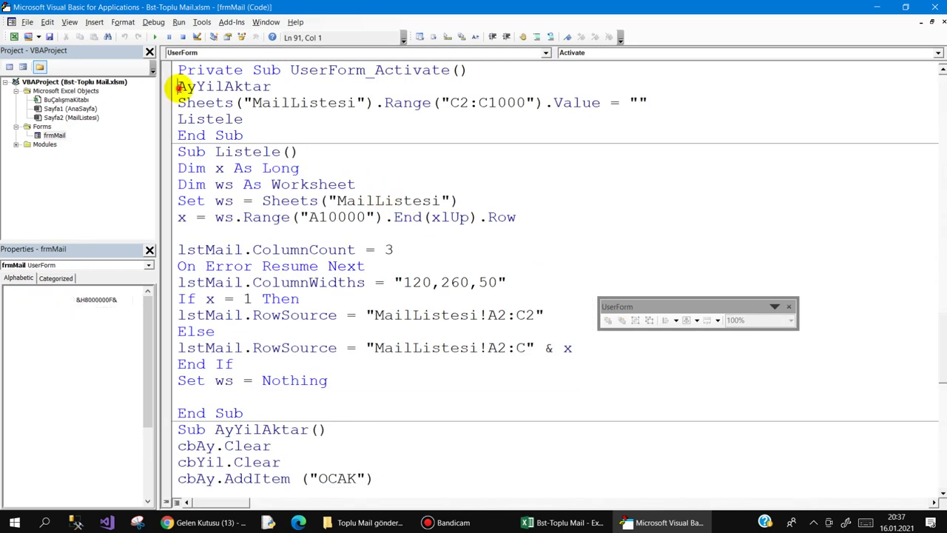
pyautogui.moveTo(177, 87); pyautogui.dragTo(277, 89)
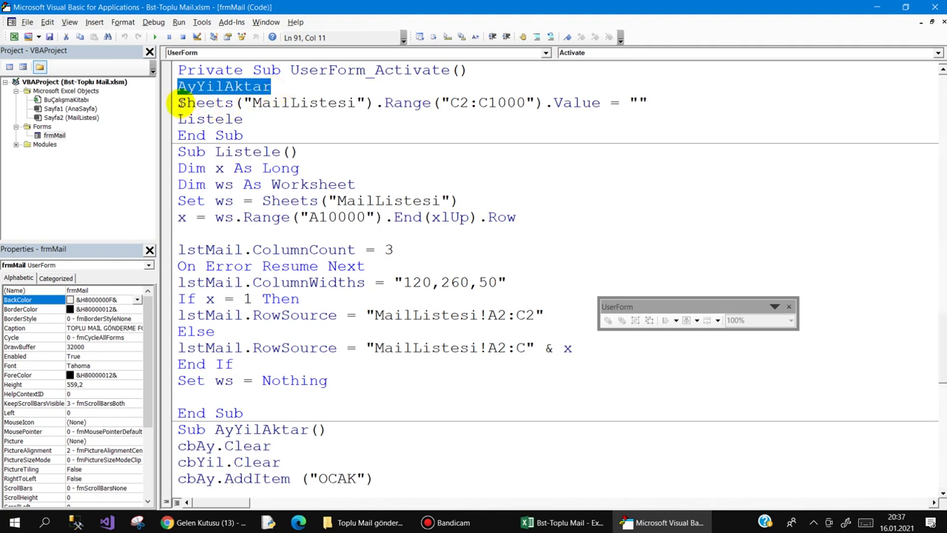
pyautogui.moveTo(179, 103); pyautogui.dragTo(649, 103)
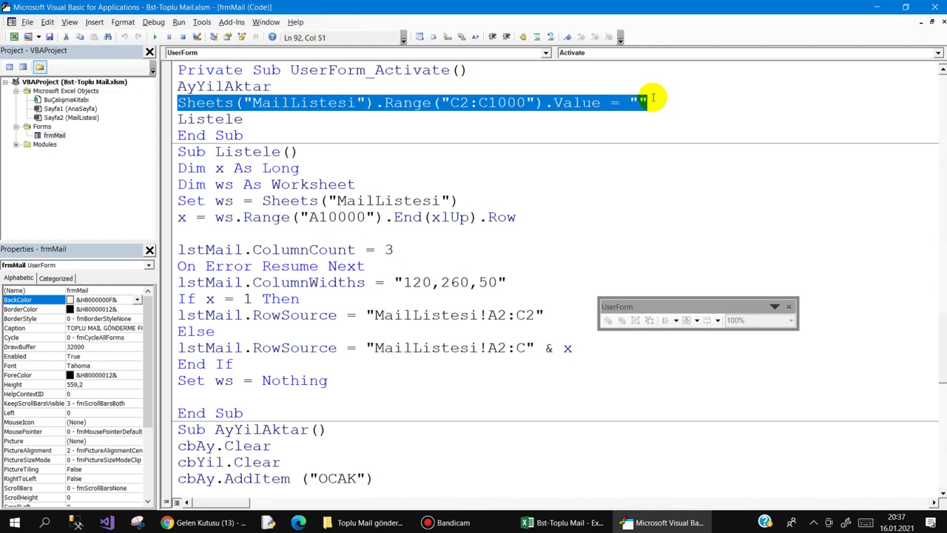
# Check the X marks in MailListesi's DURUM column, then return to the code editor.
pyautogui.click(562, 523)
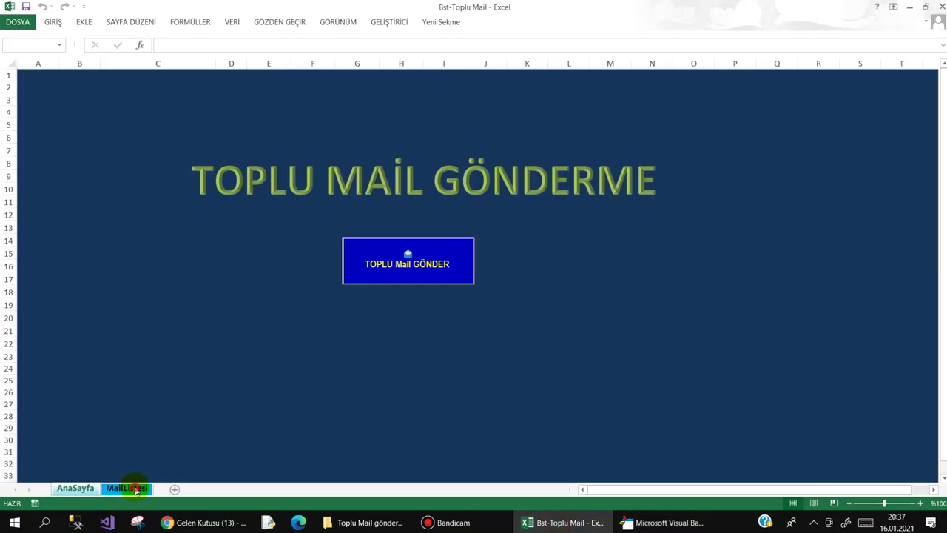
pyautogui.click(136, 490)
pyautogui.moveTo(318, 87); pyautogui.dragTo(304, 410)
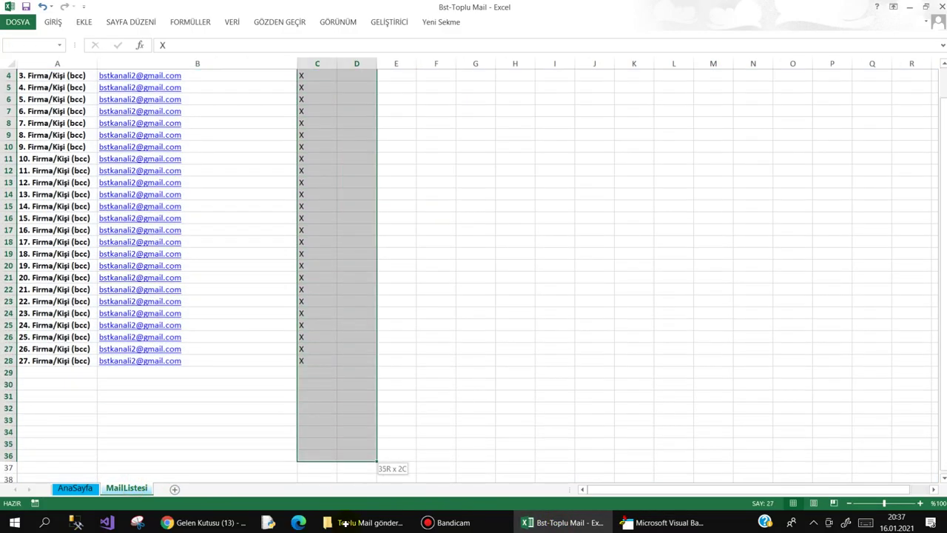
pyautogui.click(368, 182)
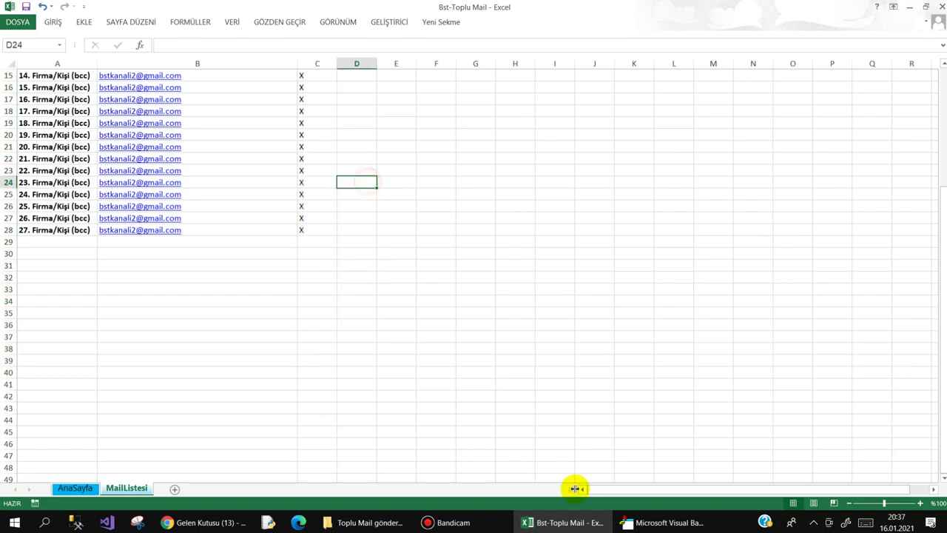
pyautogui.click(651, 522)
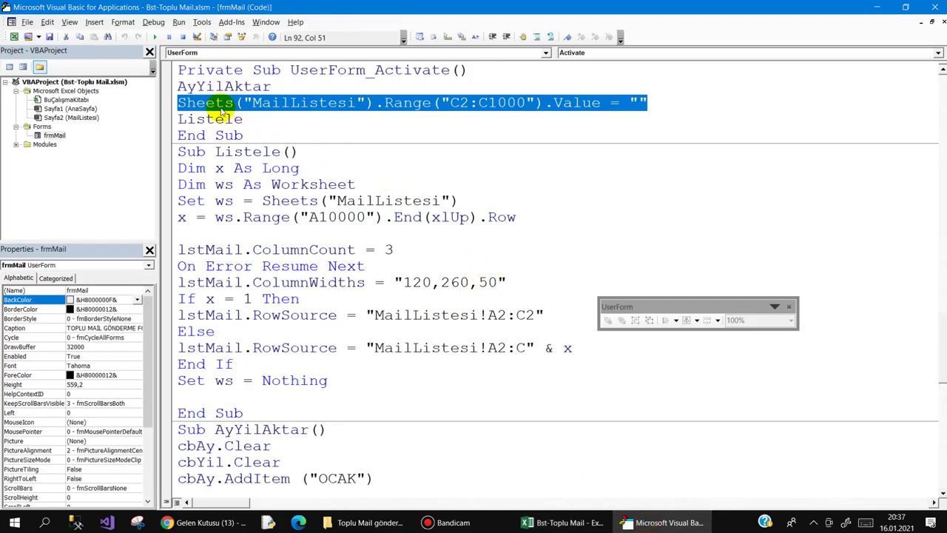
# Review the AyYilAktar lines that clear the month and year lists and add month names.
pyautogui.click(179, 87)
pyautogui.doubleClick(220, 87)
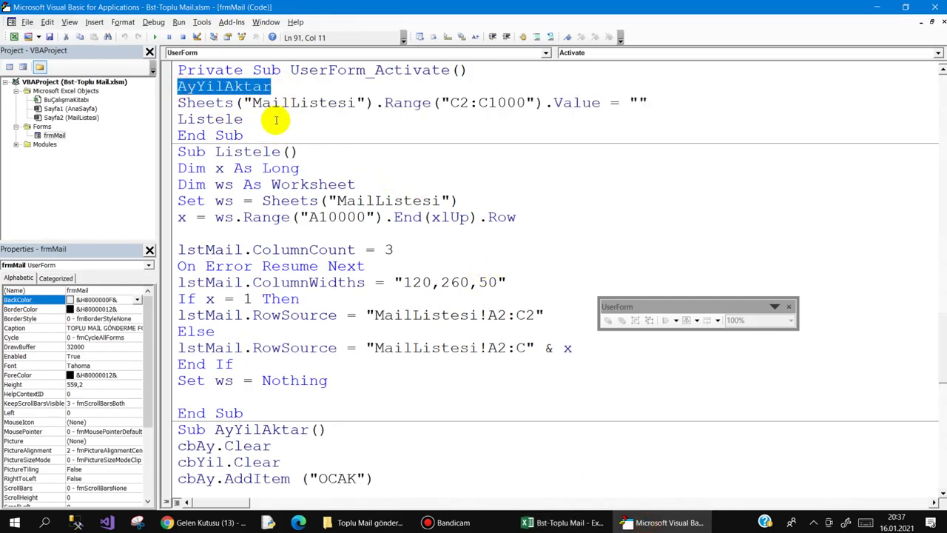
pyautogui.scroll(-3, 296, 220)
pyautogui.scroll(-3, 296, 219)
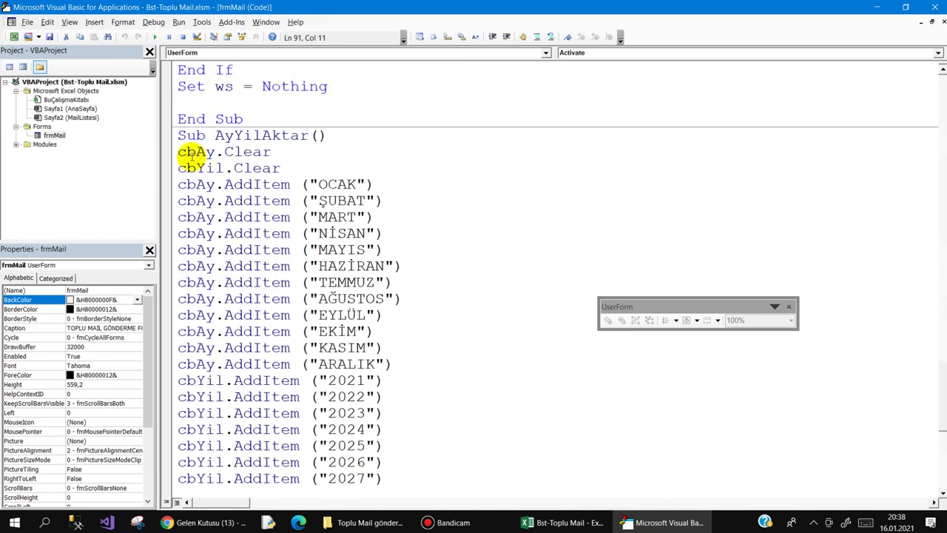
pyautogui.moveTo(179, 152); pyautogui.dragTo(263, 152)
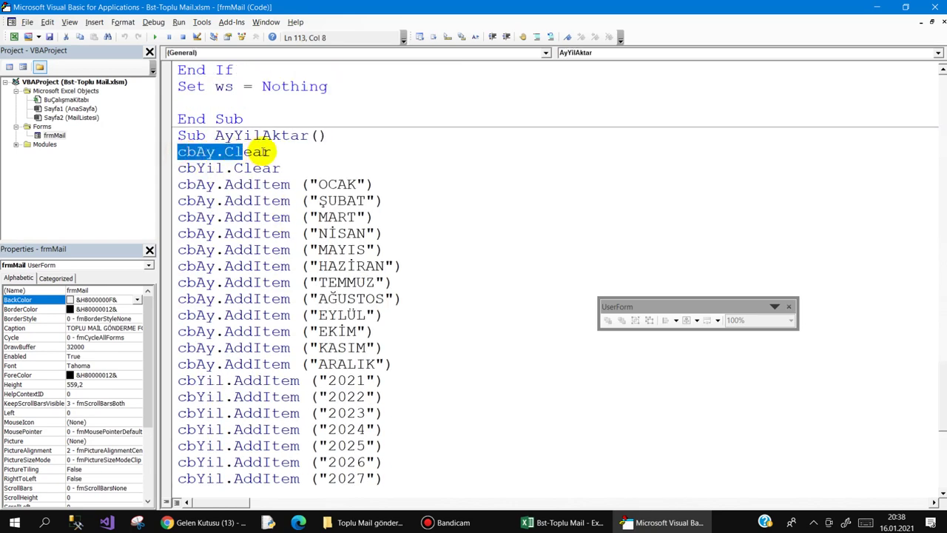
pyautogui.moveTo(183, 168); pyautogui.dragTo(280, 168)
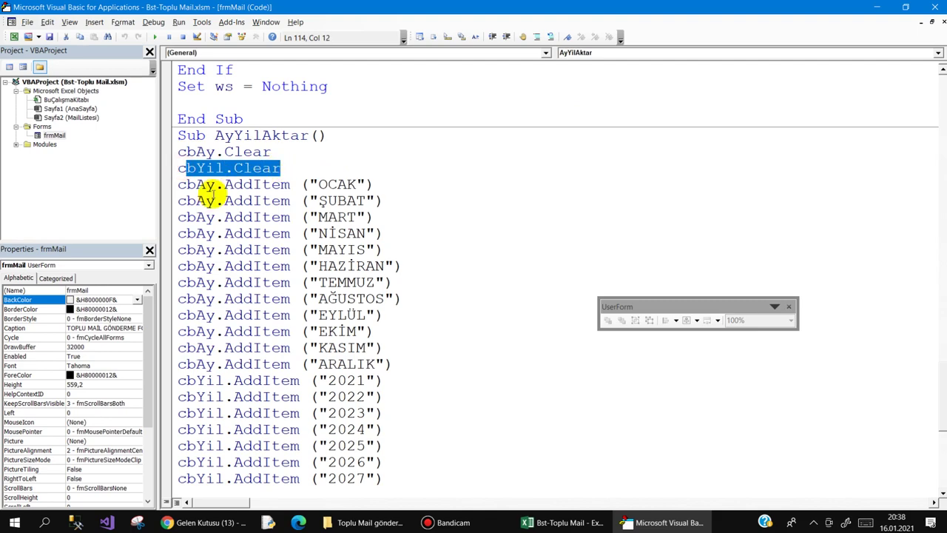
pyautogui.moveTo(182, 185); pyautogui.dragTo(273, 185)
pyautogui.click(336, 183)
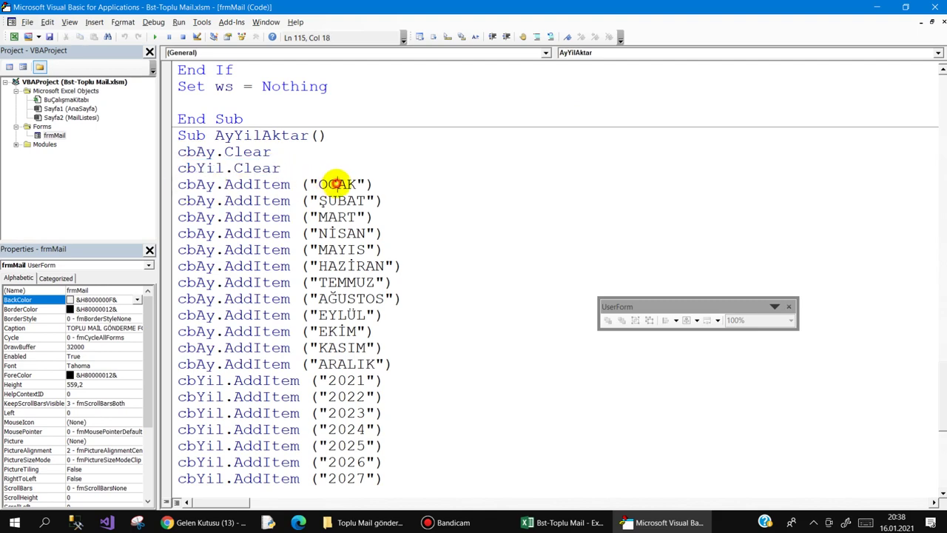
# Examine the Month(Date) - 1 expression that presets the month from today's date.
pyautogui.click(330, 249)
pyautogui.scroll(-3, 346, 357)
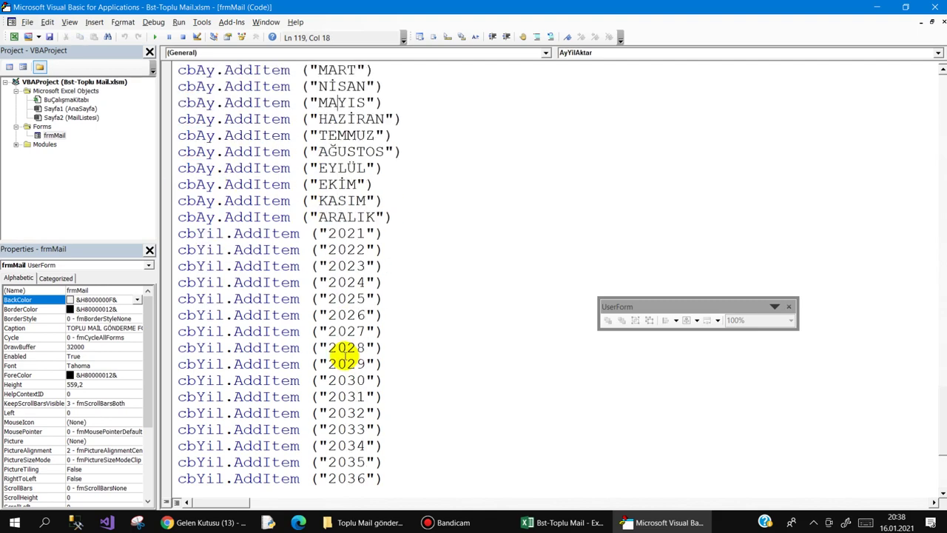
pyautogui.scroll(-3, 344, 245)
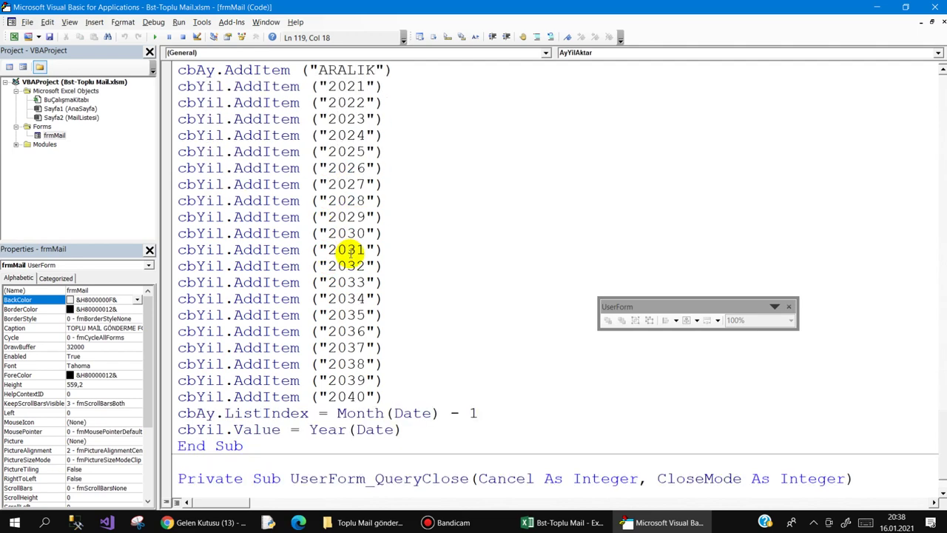
pyautogui.scroll(-1, 349, 330)
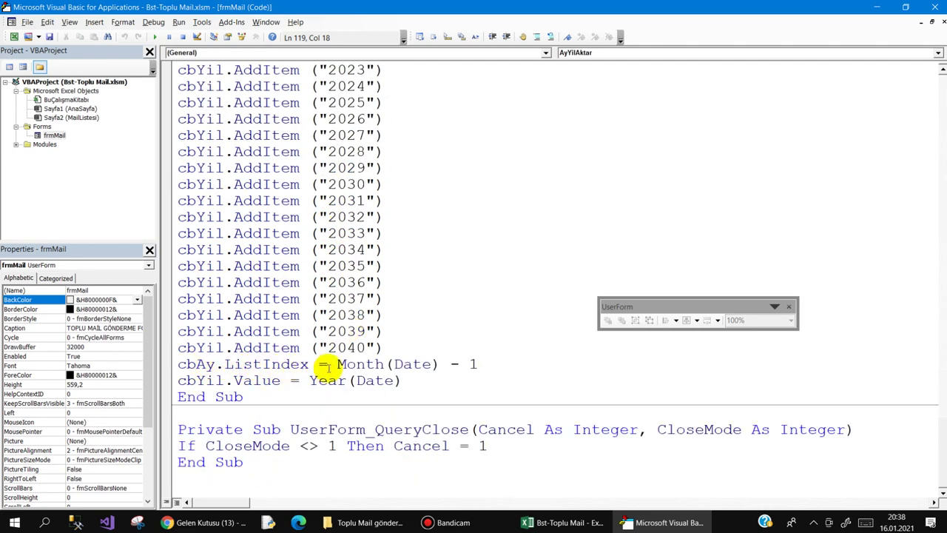
pyautogui.moveTo(341, 363); pyautogui.dragTo(483, 365)
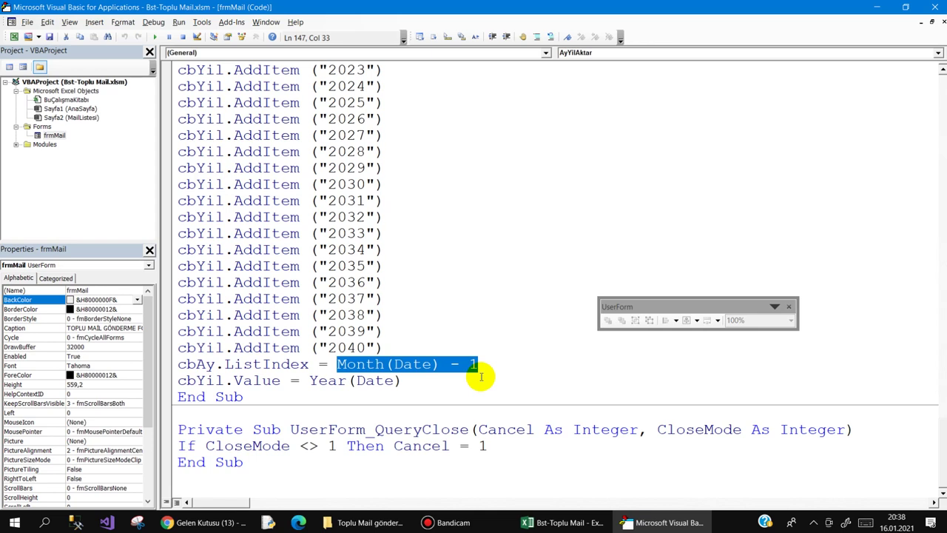
pyautogui.click(492, 365)
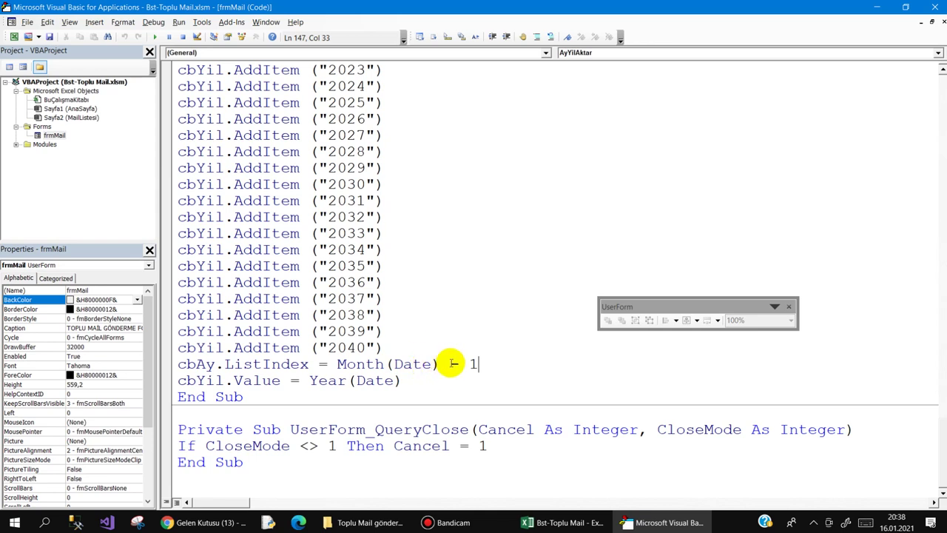
pyautogui.moveTo(449, 364); pyautogui.dragTo(488, 368)
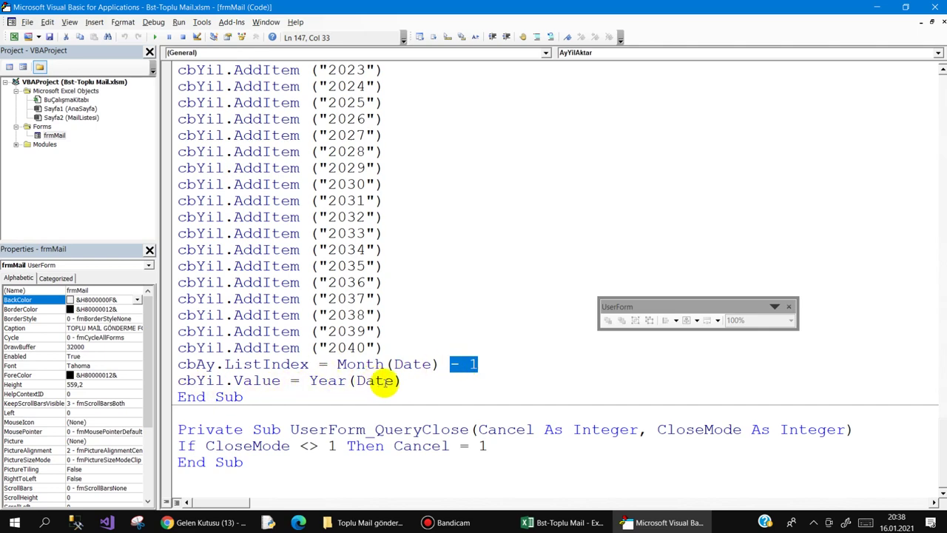
# In the frmMail design, inspect the year dropdown and the ETKİNLİK TAKVİMİ subject box's Value.
pyautogui.doubleClick(56, 136)
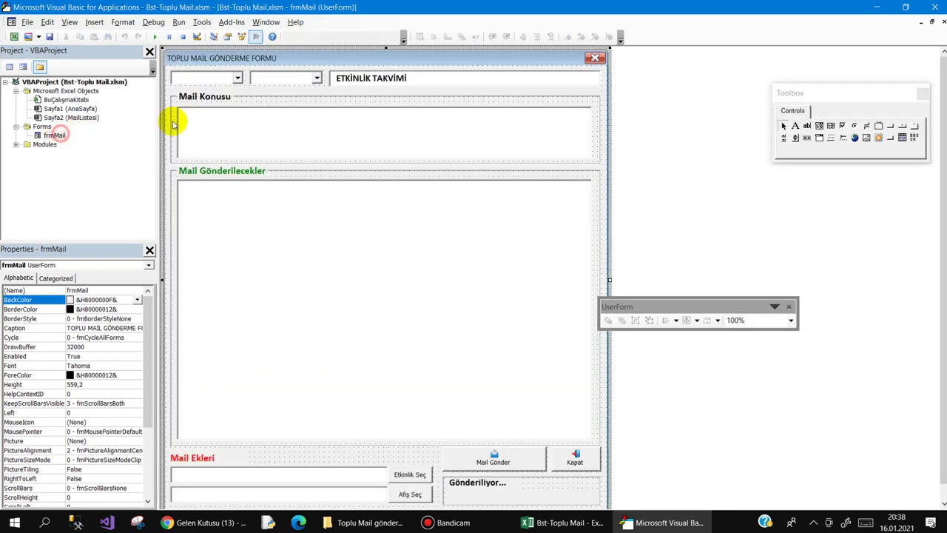
pyautogui.click(282, 78)
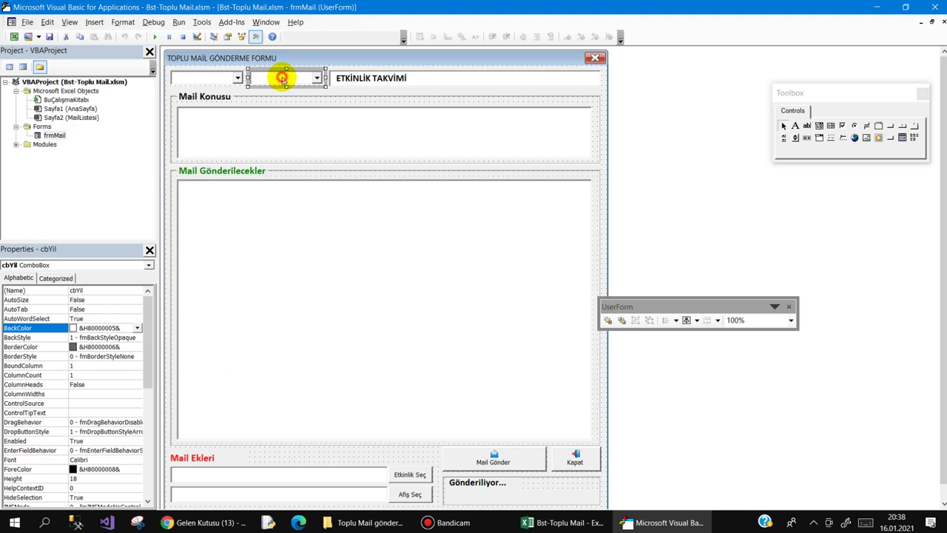
pyautogui.click(366, 81)
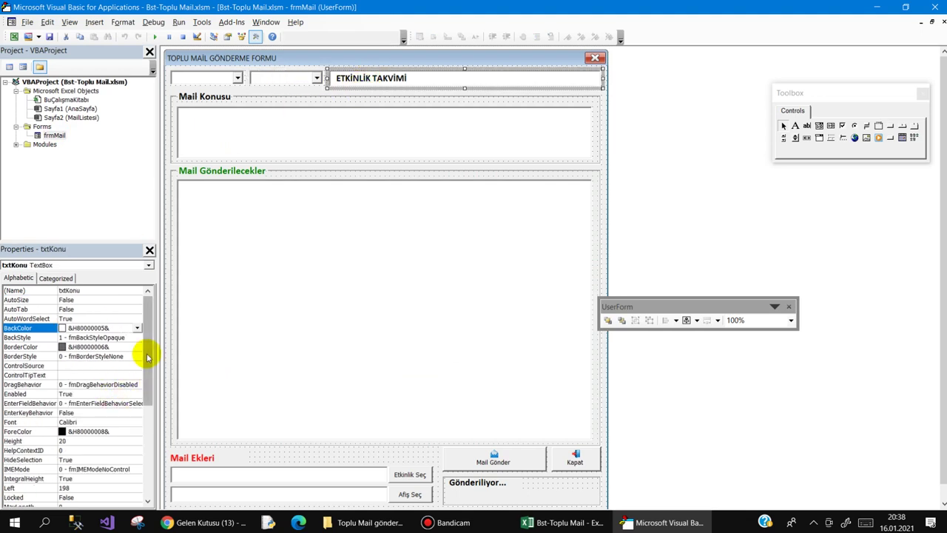
pyautogui.moveTo(147, 353); pyautogui.dragTo(157, 477)
pyautogui.click(49, 469)
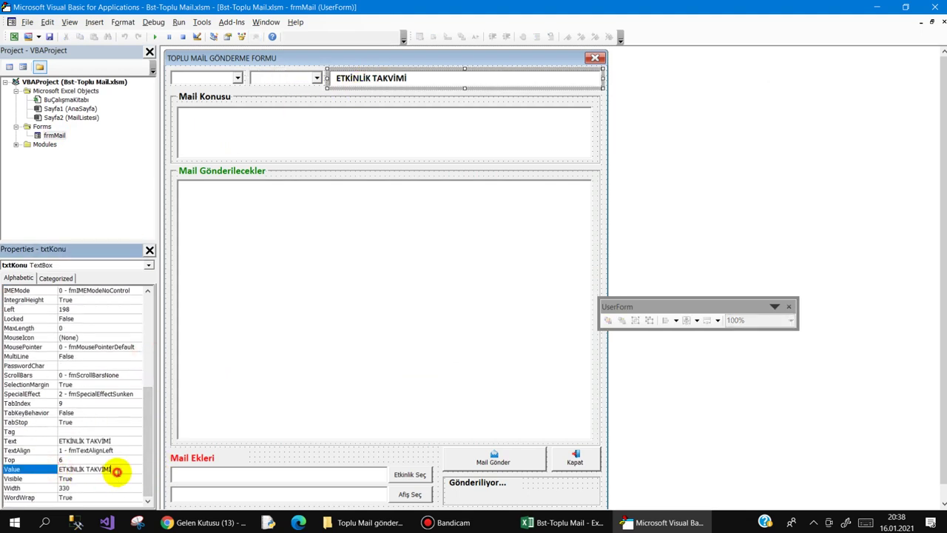
# Check the message box's MultiLine and ScrollBars settings and the recipients list's name, lstMail.
pyautogui.click(261, 125)
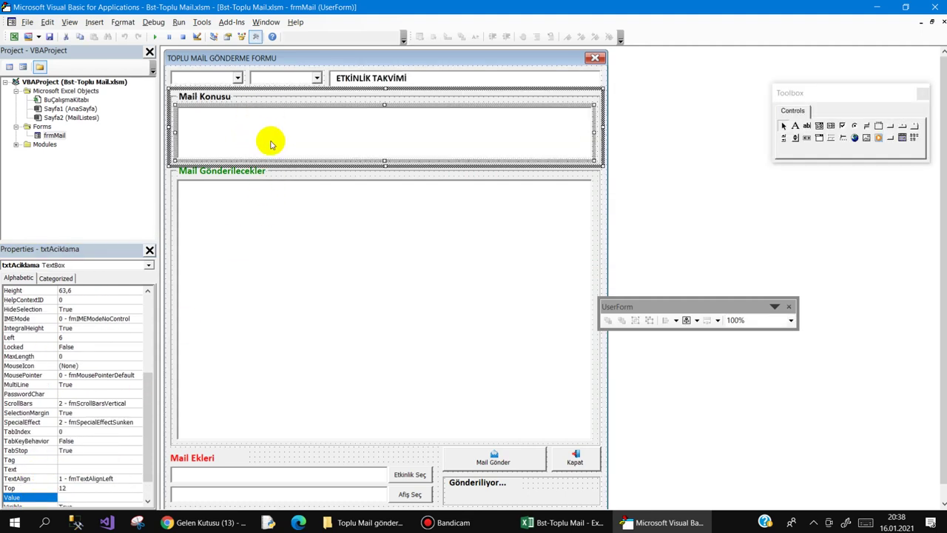
pyautogui.moveTo(146, 379); pyautogui.dragTo(145, 286)
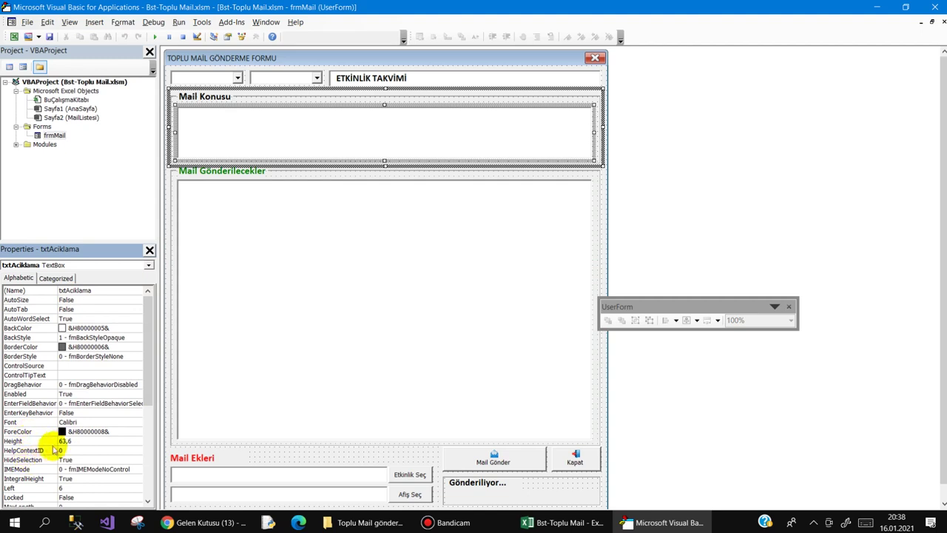
pyautogui.moveTo(146, 384); pyautogui.dragTo(146, 424)
pyautogui.click(26, 450)
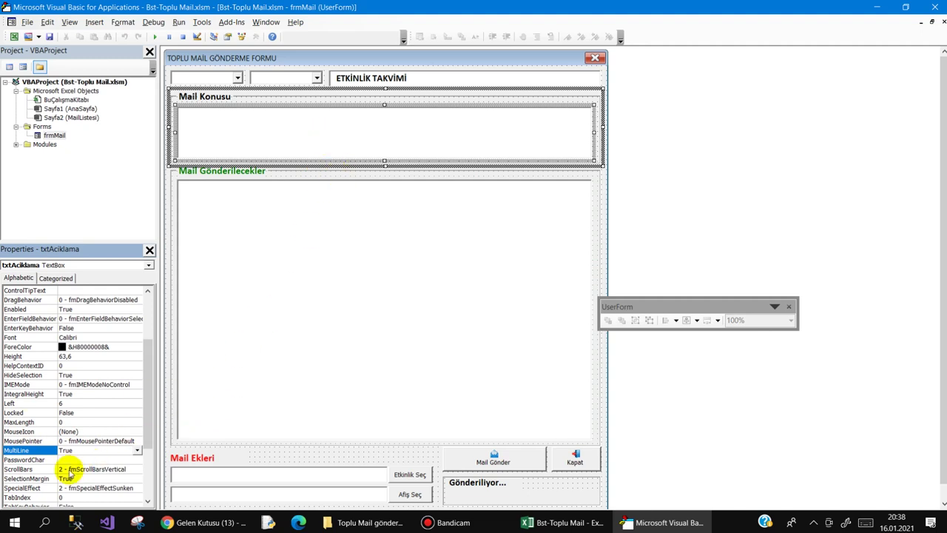
pyautogui.click(27, 469)
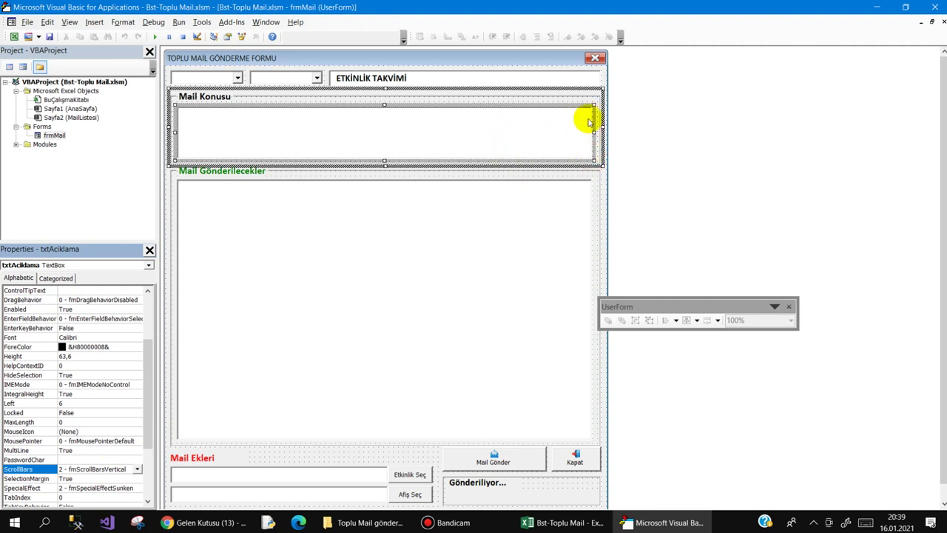
pyautogui.click(267, 213)
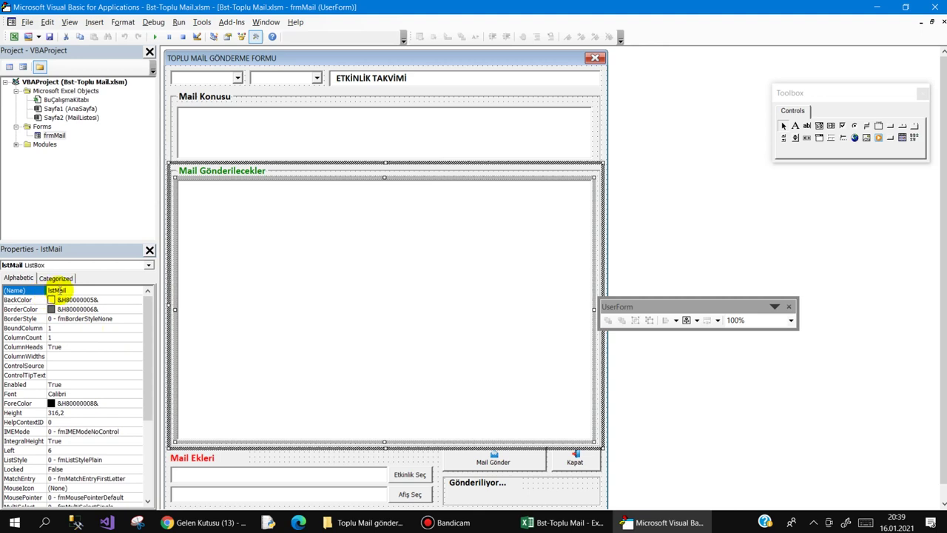
pyautogui.click(82, 291)
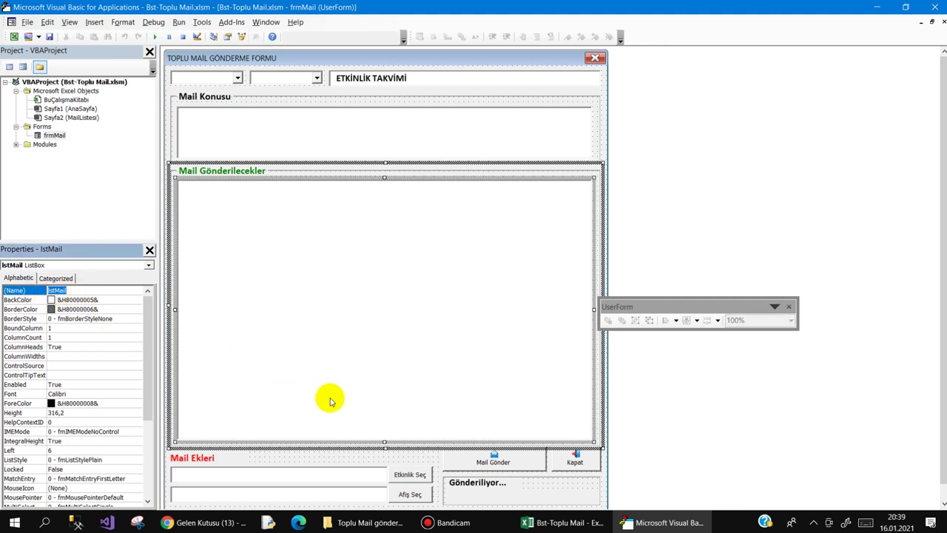
# Review the Activate calls and Listele's MailListesi worksheet variable and last-row calculation.
pyautogui.press('F7')
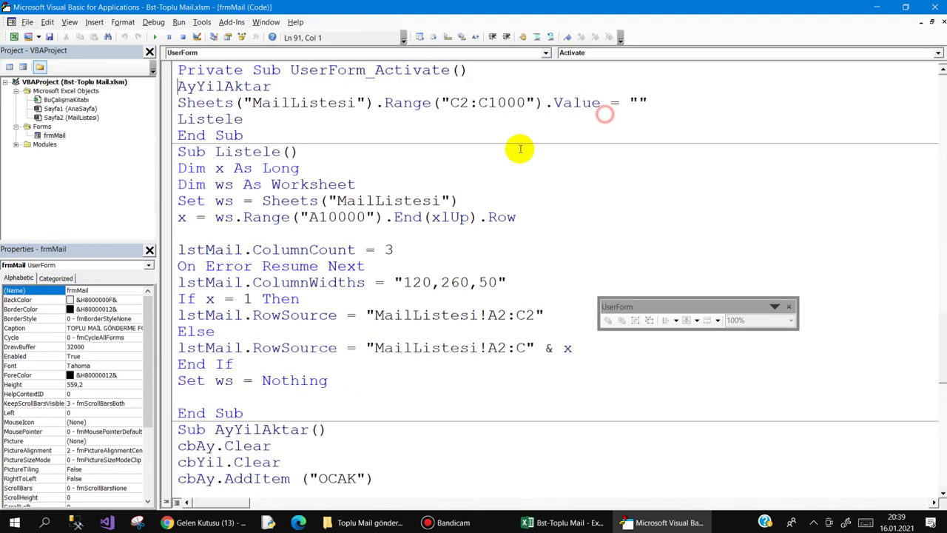
pyautogui.moveTo(262, 124); pyautogui.dragTo(140, 84)
pyautogui.click(208, 119)
pyautogui.moveTo(245, 119); pyautogui.dragTo(176, 119)
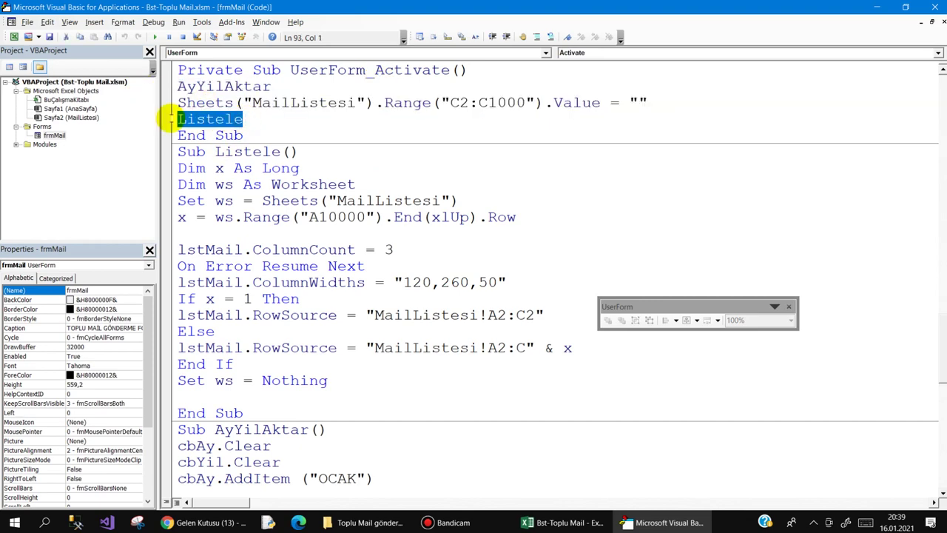
pyautogui.doubleClick(181, 217)
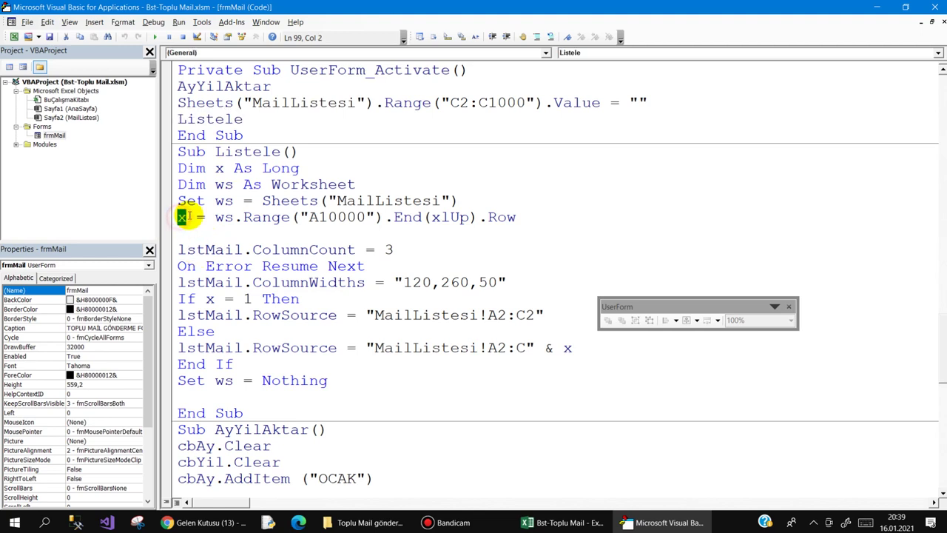
pyautogui.doubleClick(220, 185)
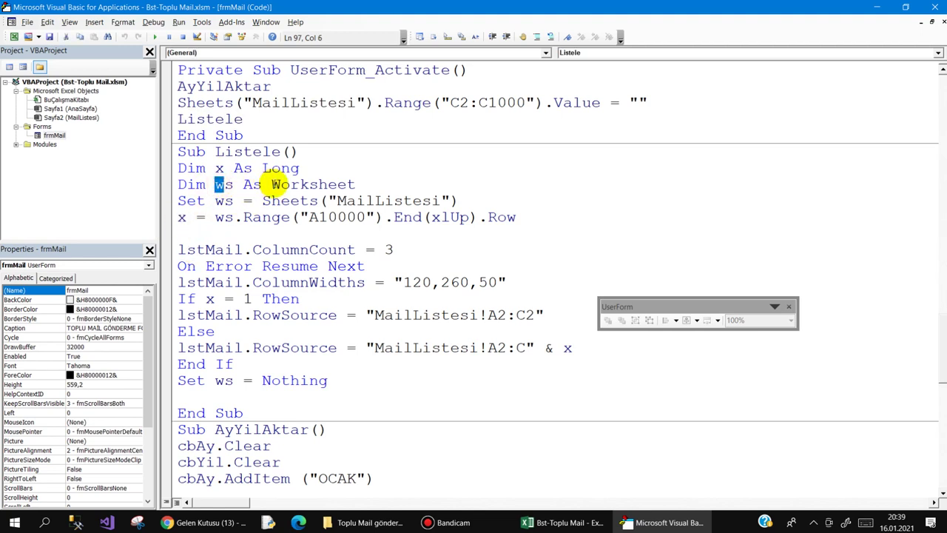
pyautogui.moveTo(270, 184); pyautogui.dragTo(362, 185)
pyautogui.moveTo(263, 201); pyautogui.dragTo(459, 200)
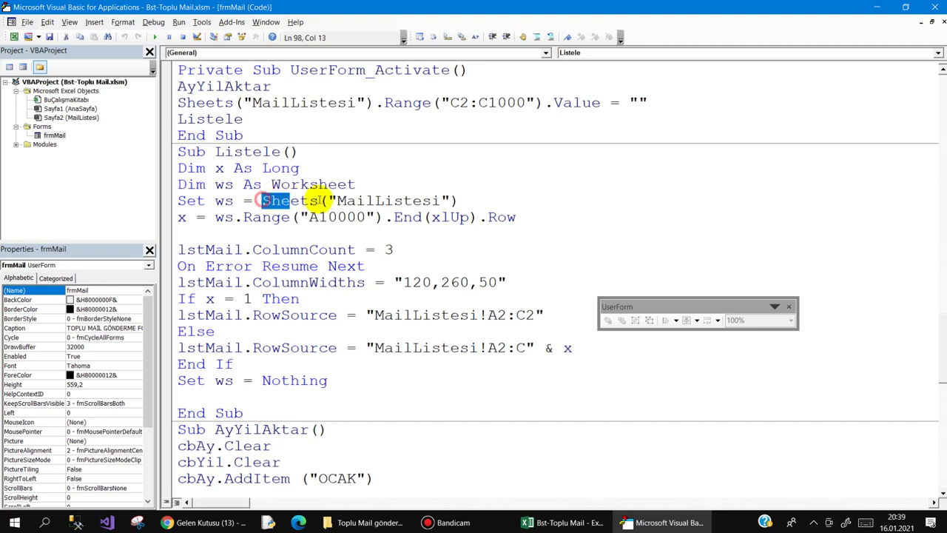
pyautogui.click(179, 217)
pyautogui.moveTo(210, 218); pyautogui.dragTo(521, 216)
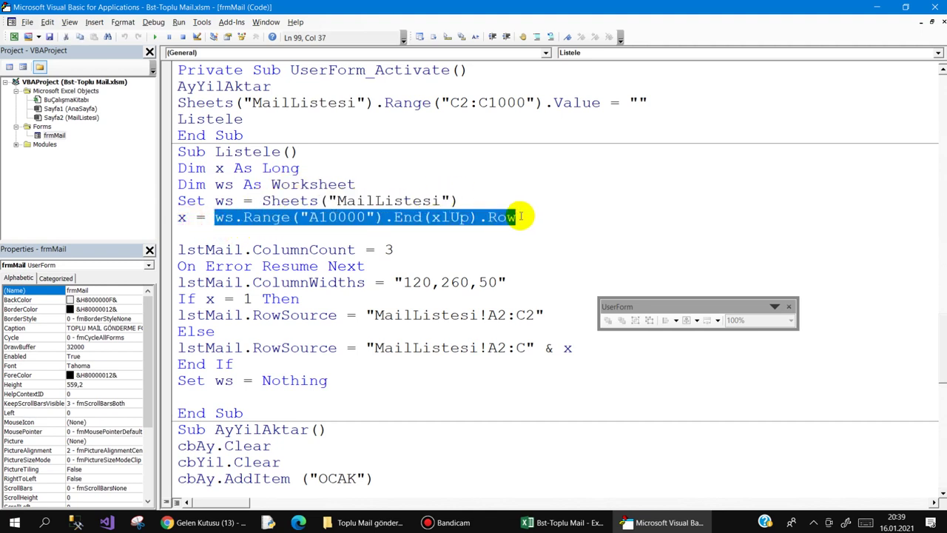
# Glance at the MailListesi sheet, then review the ColumnCount, ColumnWidths and single-row test value 1.
pyautogui.click(555, 521)
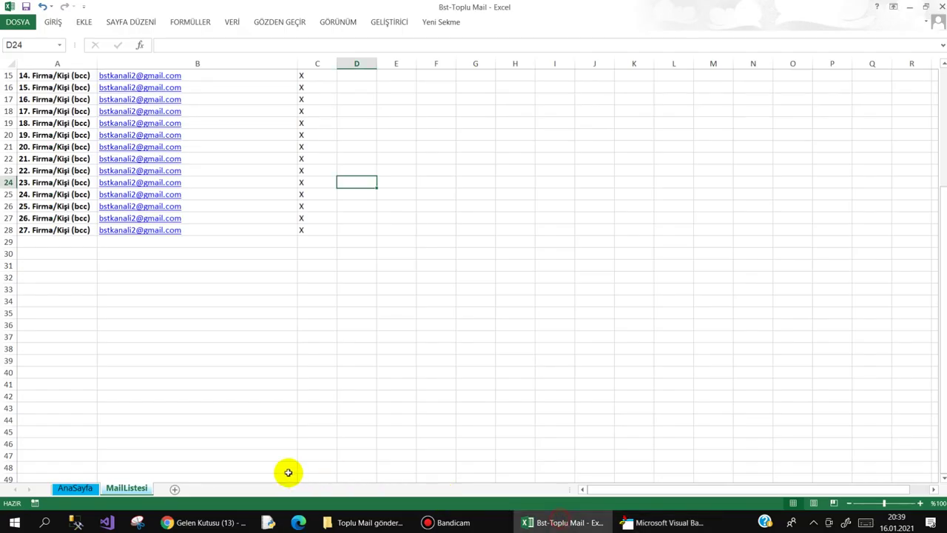
pyautogui.scroll(5, 55, 122)
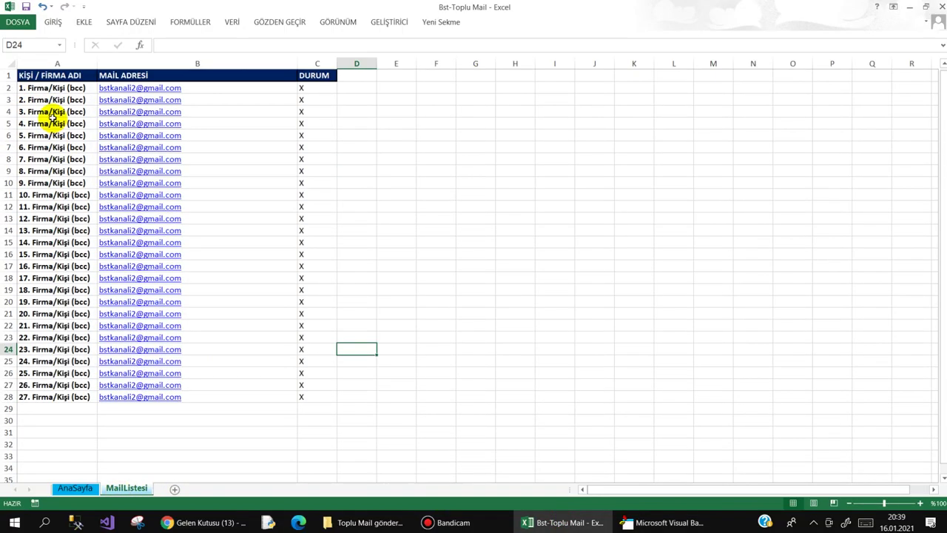
pyautogui.click(662, 522)
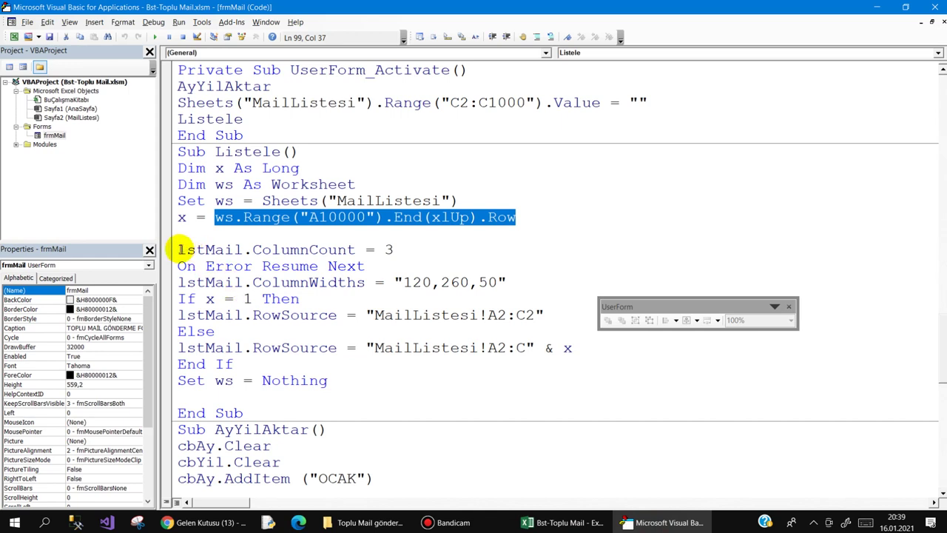
pyautogui.moveTo(180, 249); pyautogui.dragTo(415, 243)
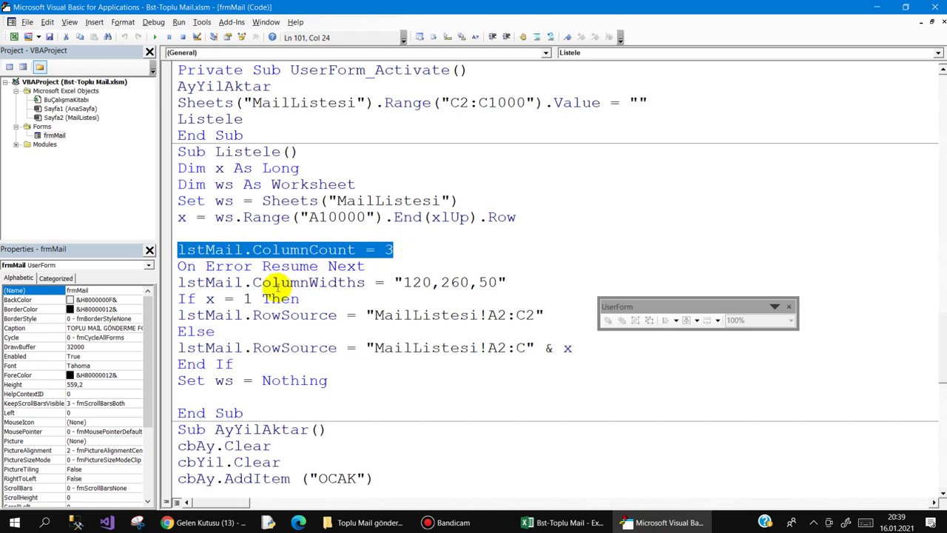
pyautogui.moveTo(185, 282); pyautogui.dragTo(508, 282)
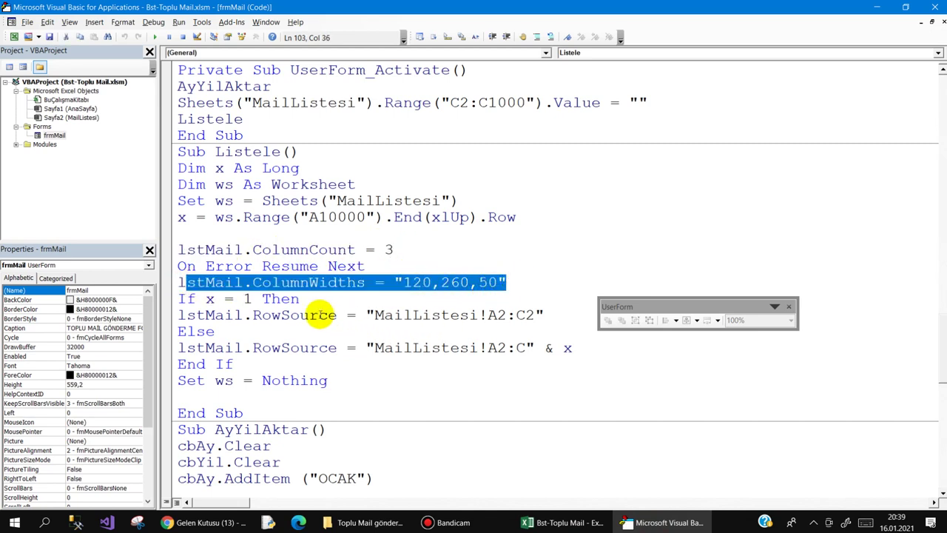
pyautogui.doubleClick(247, 299)
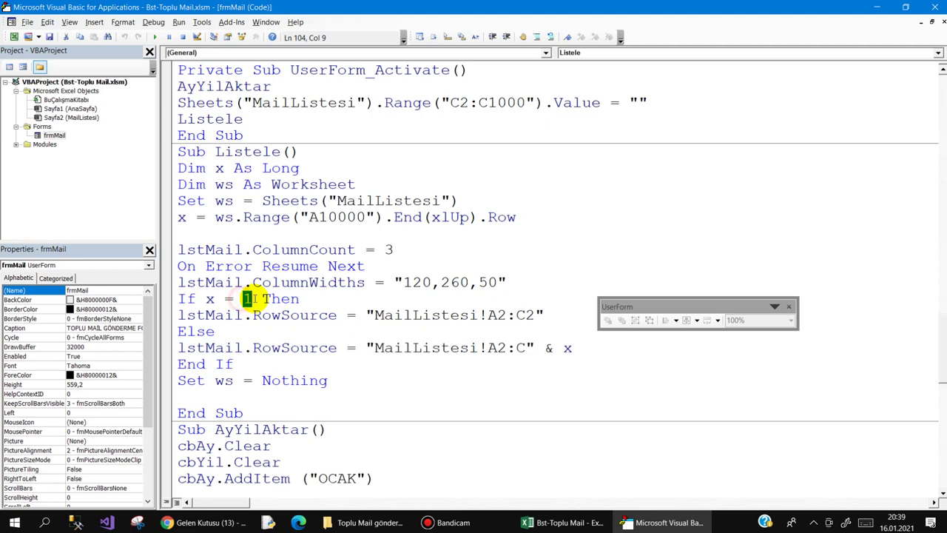
# Clear the selected MailListesi data rows and review the RowSource range built from the row count.
pyautogui.click(662, 522)
pyautogui.moveTo(62, 88); pyautogui.dragTo(349, 420)
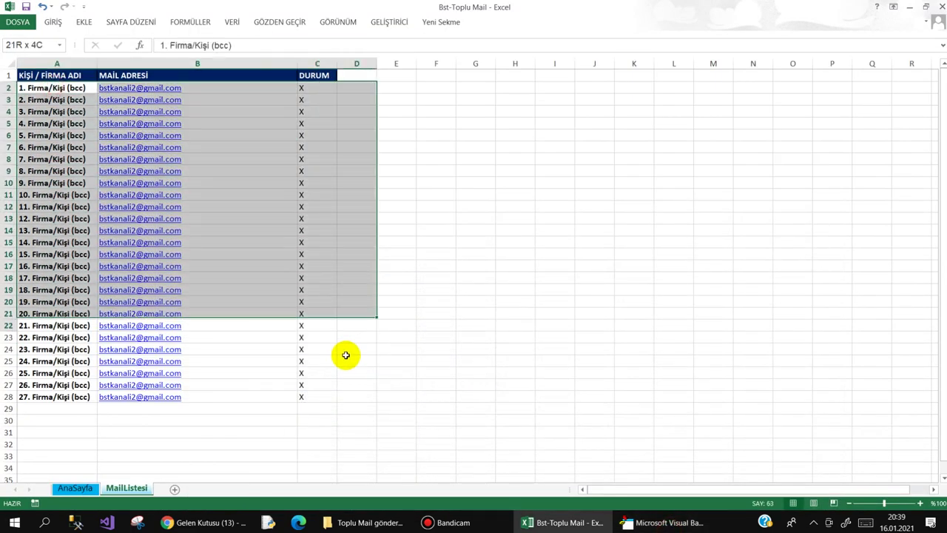
pyautogui.press('Delete')
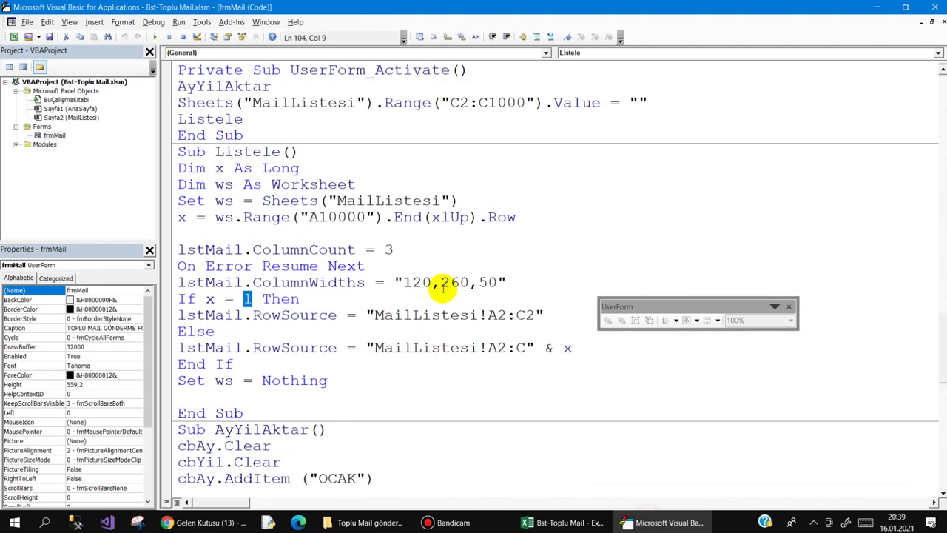
pyautogui.moveTo(545, 314); pyautogui.dragTo(526, 315)
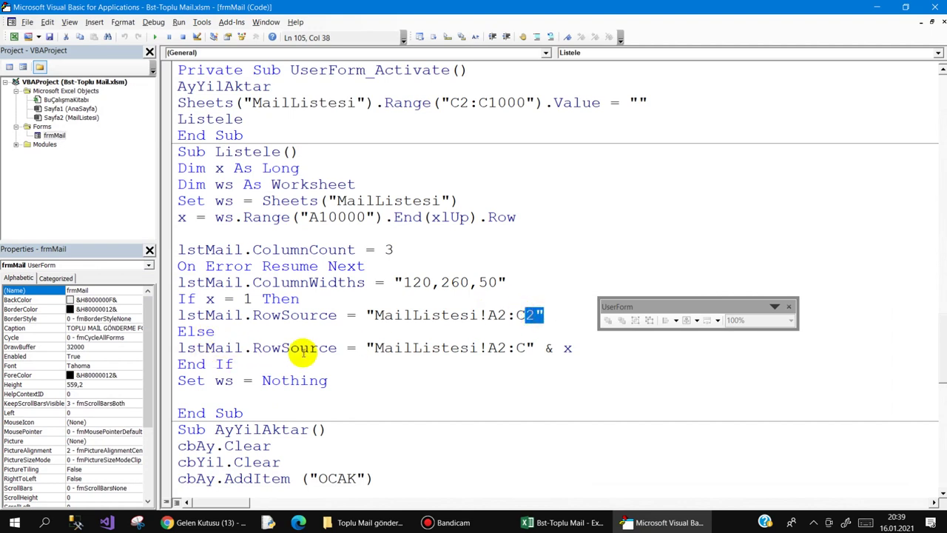
pyautogui.moveTo(375, 347); pyautogui.dragTo(467, 347)
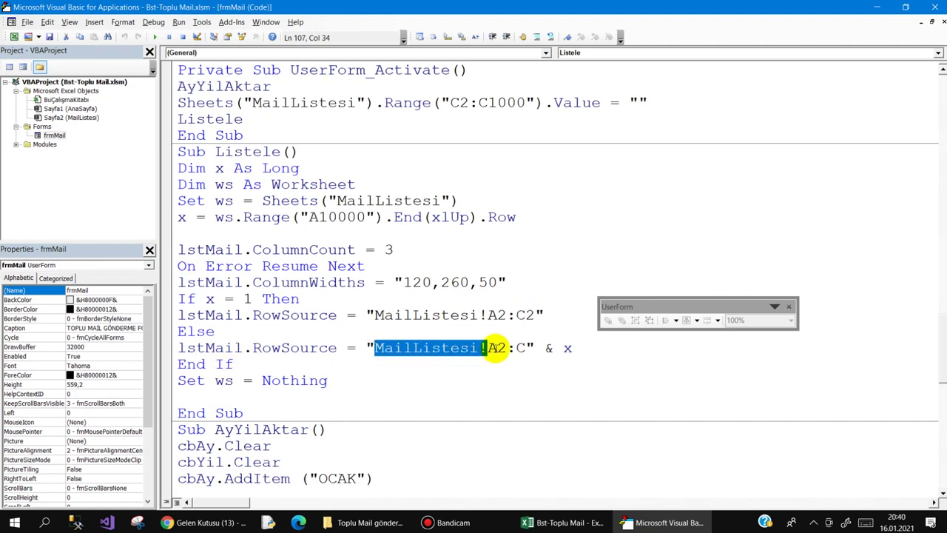
pyautogui.moveTo(530, 349); pyautogui.dragTo(575, 349)
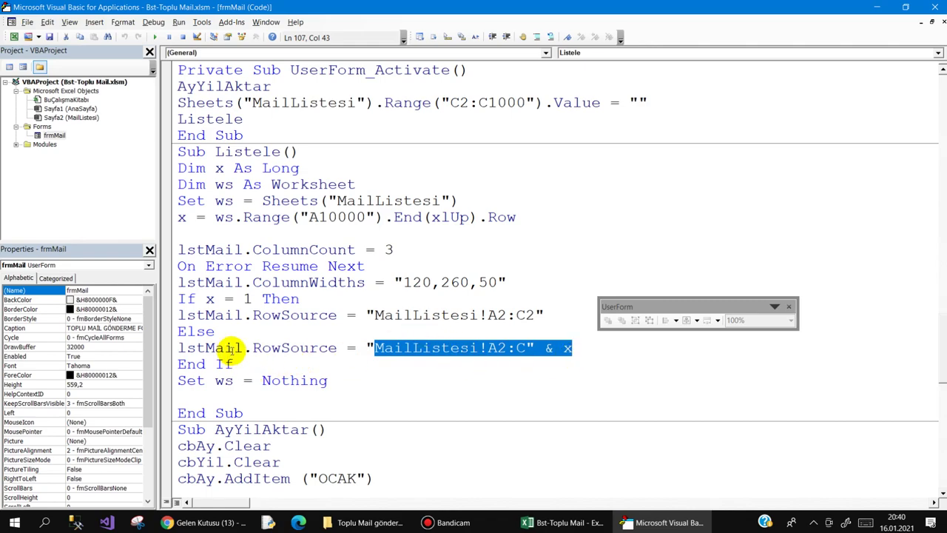
pyautogui.moveTo(337, 347); pyautogui.dragTo(178, 348)
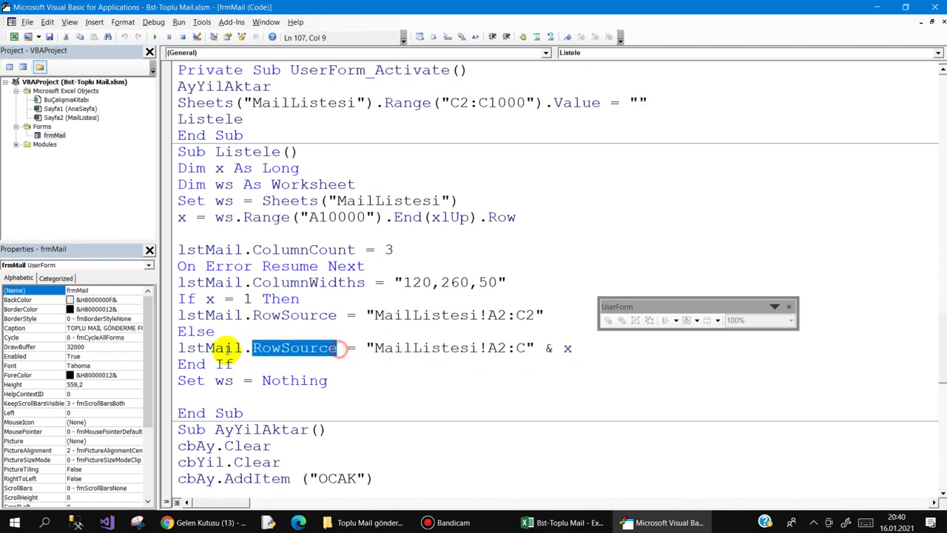
# Recheck the form's Activate code, then open the Etkinlik Seç button's click code.
pyautogui.click(639, 522)
pyautogui.click(625, 522)
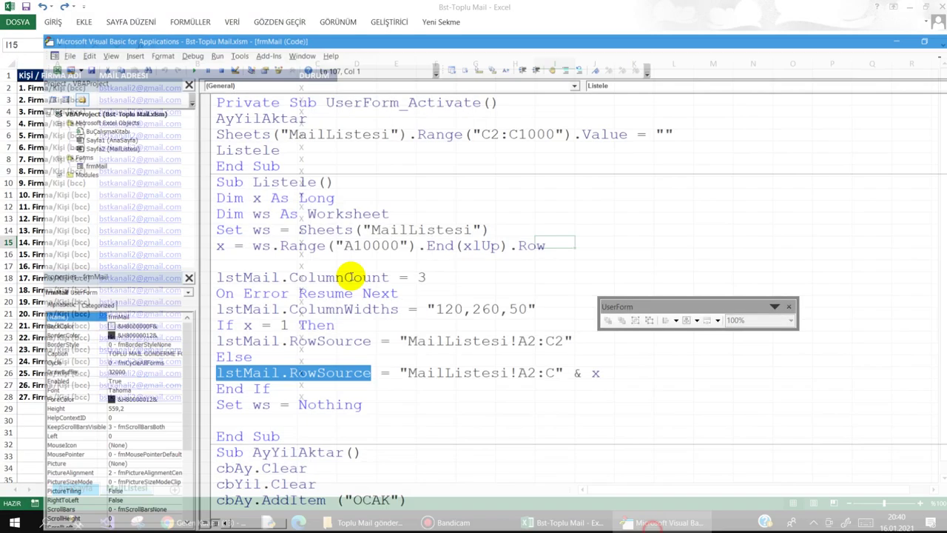
pyautogui.doubleClick(54, 135)
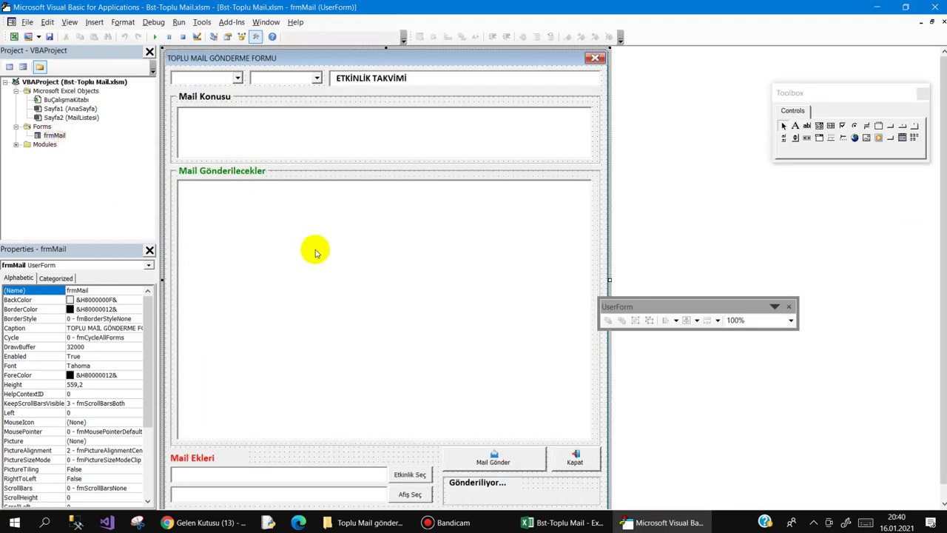
pyautogui.click(572, 523)
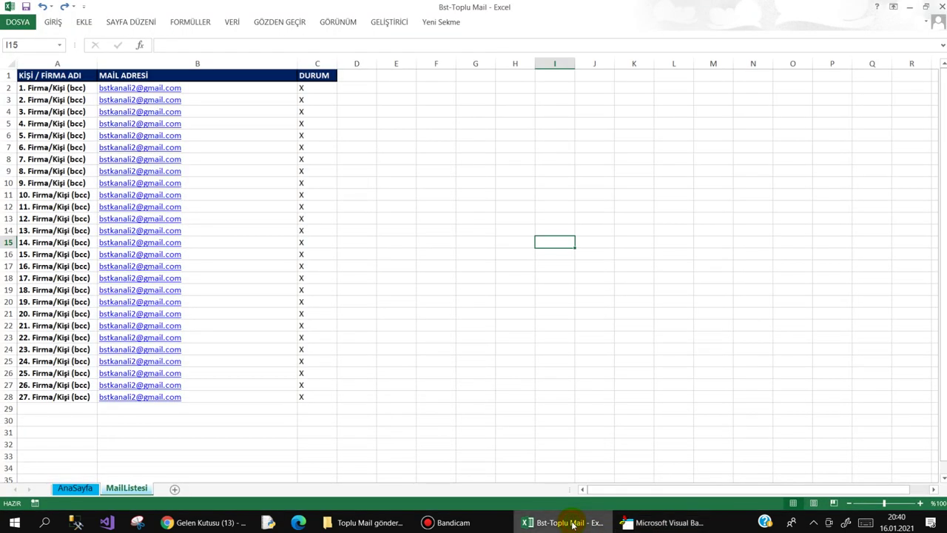
pyautogui.click(632, 524)
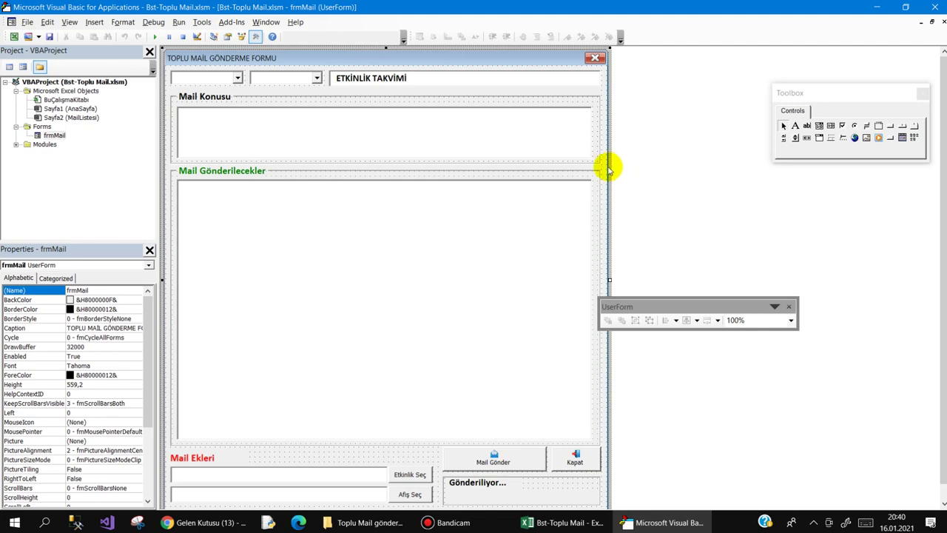
pyautogui.press('F7')
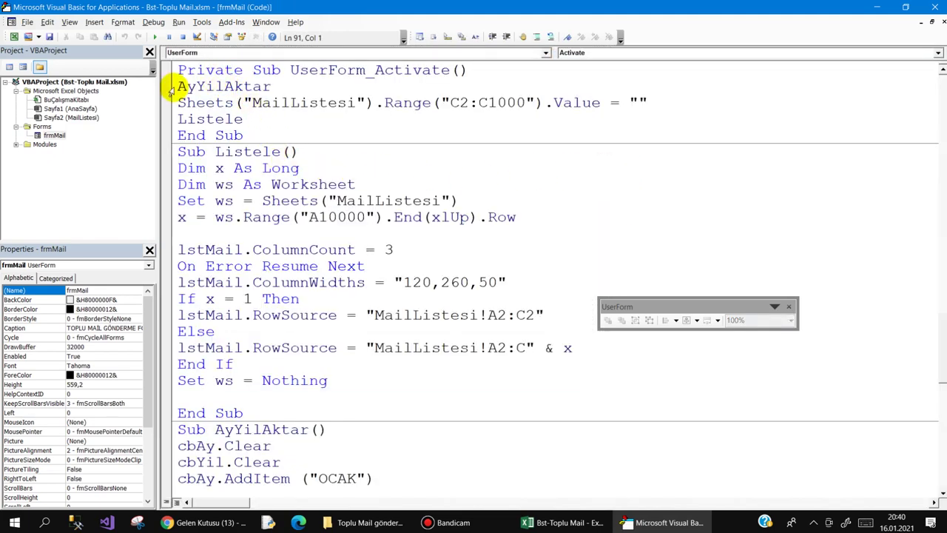
pyautogui.moveTo(172, 84)
pyautogui.mouseDown()
pyautogui.moveTo(226, 133)
pyautogui.moveTo(168, 95)
pyautogui.moveTo(170, 86)
pyautogui.mouseUp()
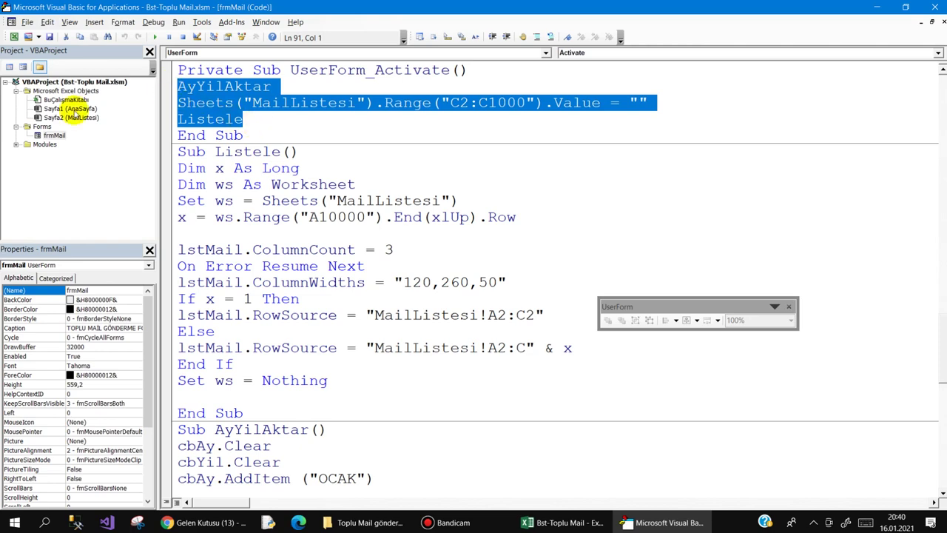
pyautogui.doubleClick(53, 136)
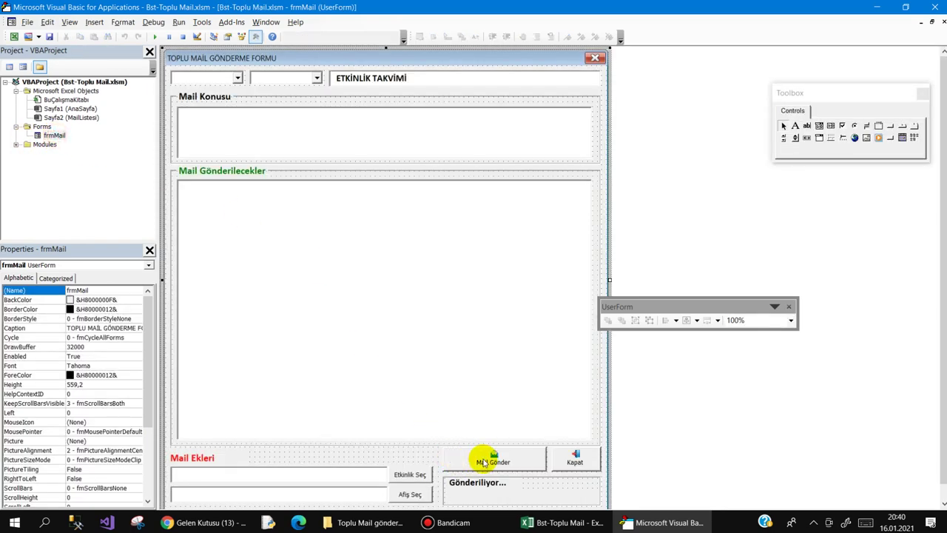
pyautogui.doubleClick(404, 475)
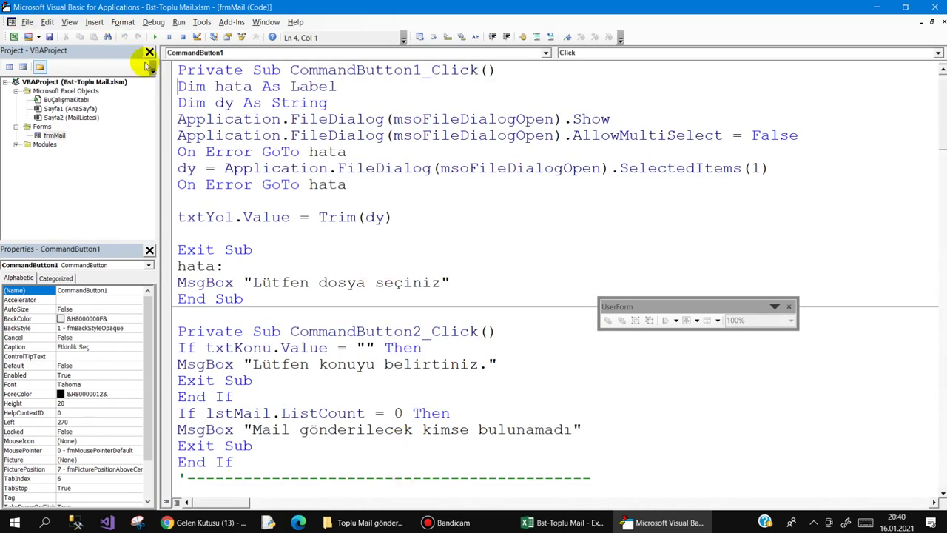
# Review the hata error handler, dy variable, file-open dialog and AllowMultiSelect = False setting.
pyautogui.moveTo(214, 87); pyautogui.dragTo(280, 87)
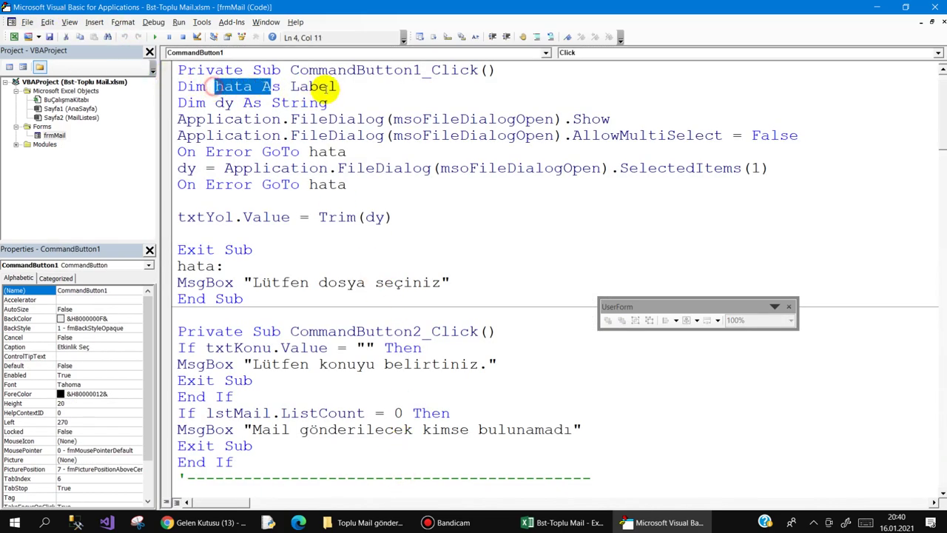
pyautogui.moveTo(223, 266); pyautogui.dragTo(178, 267)
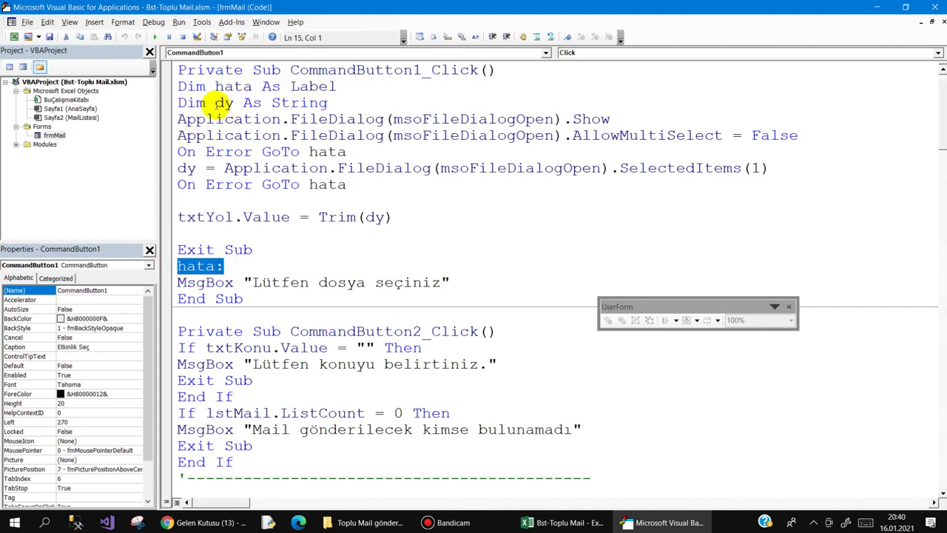
pyautogui.moveTo(215, 103); pyautogui.dragTo(224, 102)
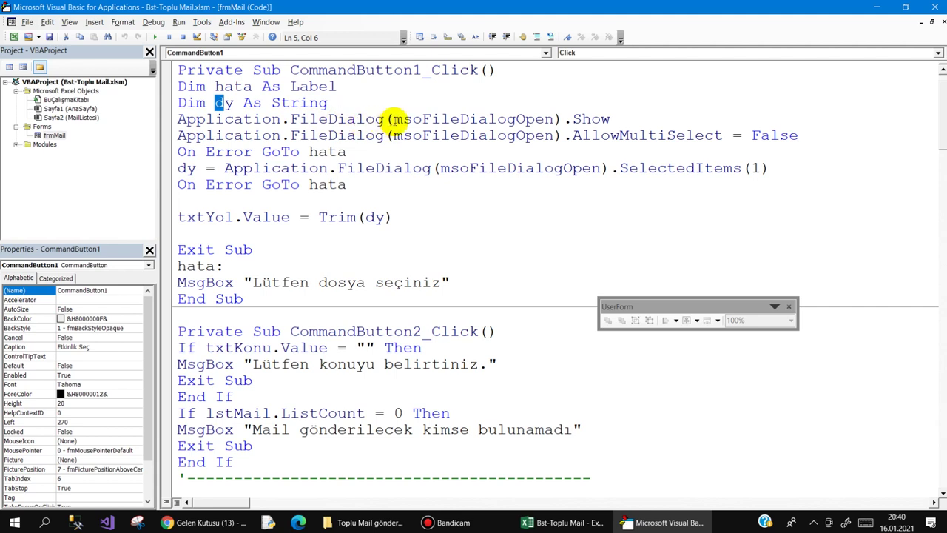
pyautogui.moveTo(393, 119); pyautogui.dragTo(560, 119)
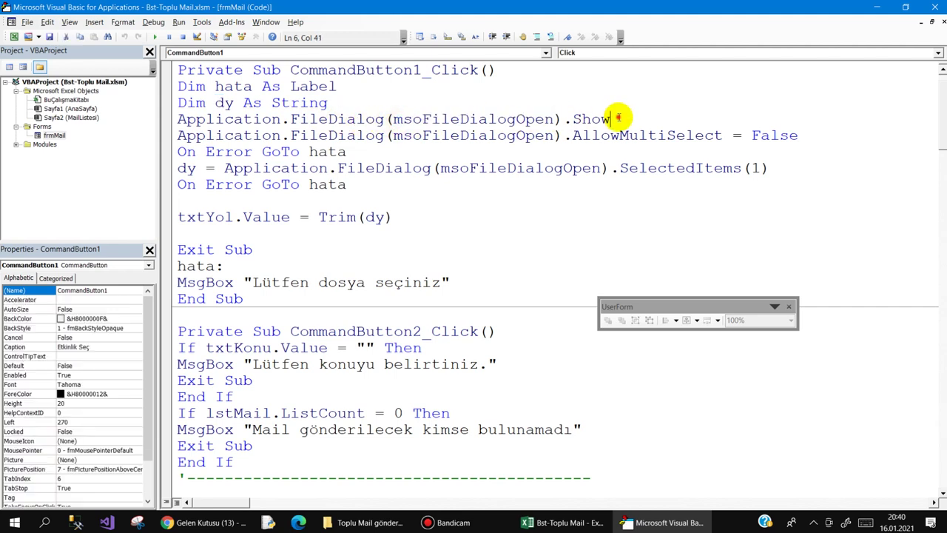
pyautogui.moveTo(621, 118); pyautogui.dragTo(572, 122)
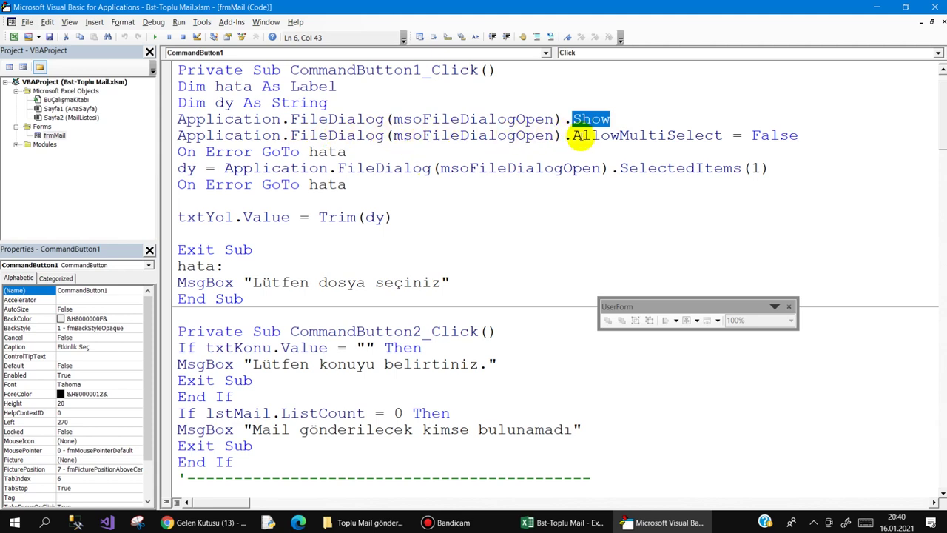
pyautogui.moveTo(582, 137); pyautogui.dragTo(689, 137)
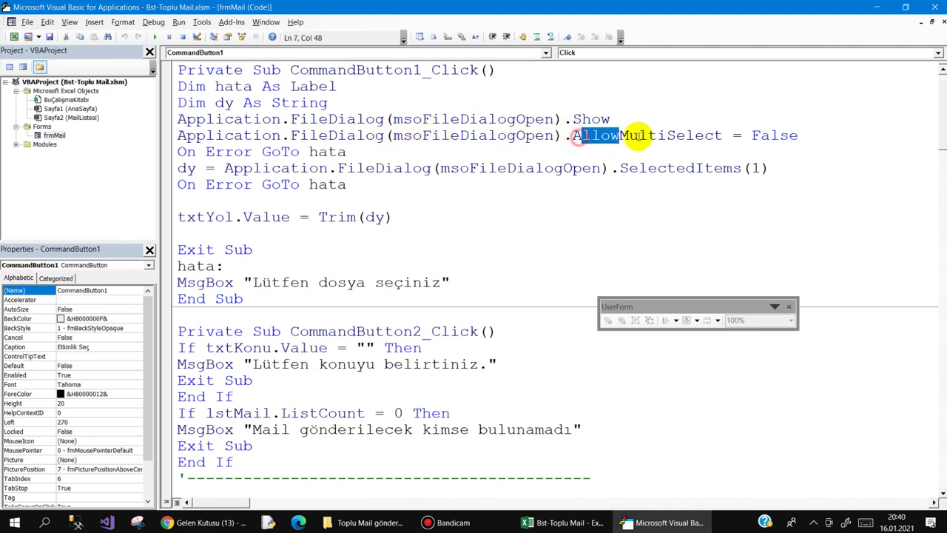
pyautogui.click(688, 137)
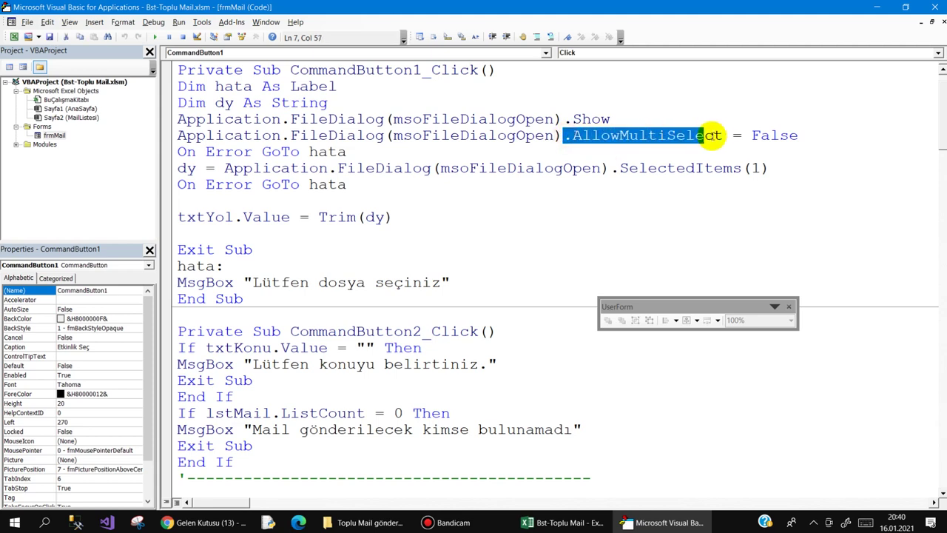
pyautogui.moveTo(564, 137)
pyautogui.mouseDown()
pyautogui.moveTo(808, 137)
pyautogui.moveTo(769, 135)
pyautogui.mouseUp()
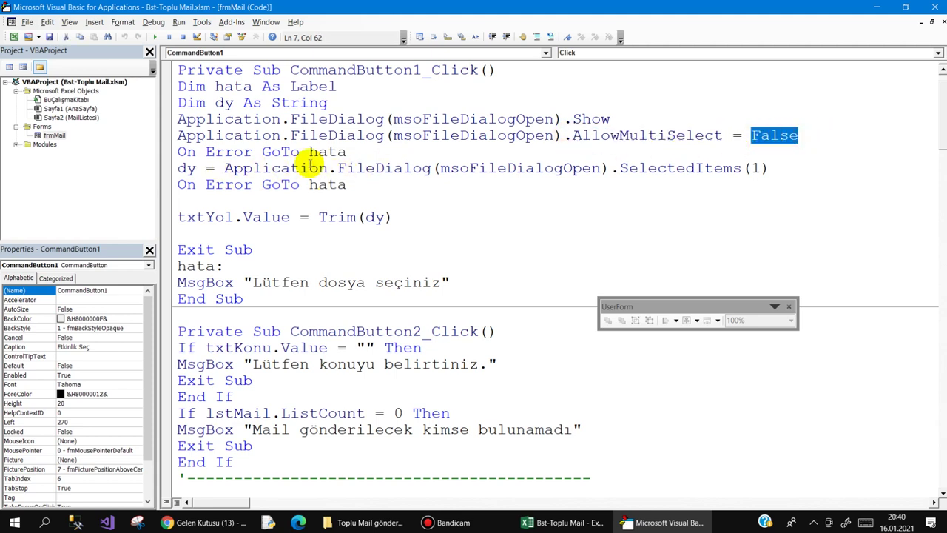
# Review the no-file warning, SelectedItems(1) and txtYol assignment, then return to the frmMail design.
pyautogui.moveTo(196, 266); pyautogui.dragTo(450, 282)
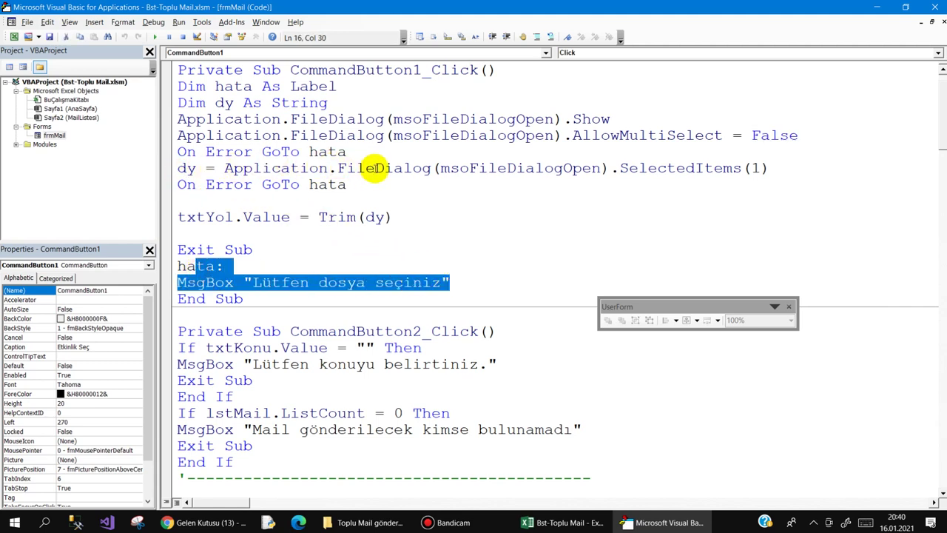
pyautogui.moveTo(620, 168); pyautogui.dragTo(769, 167)
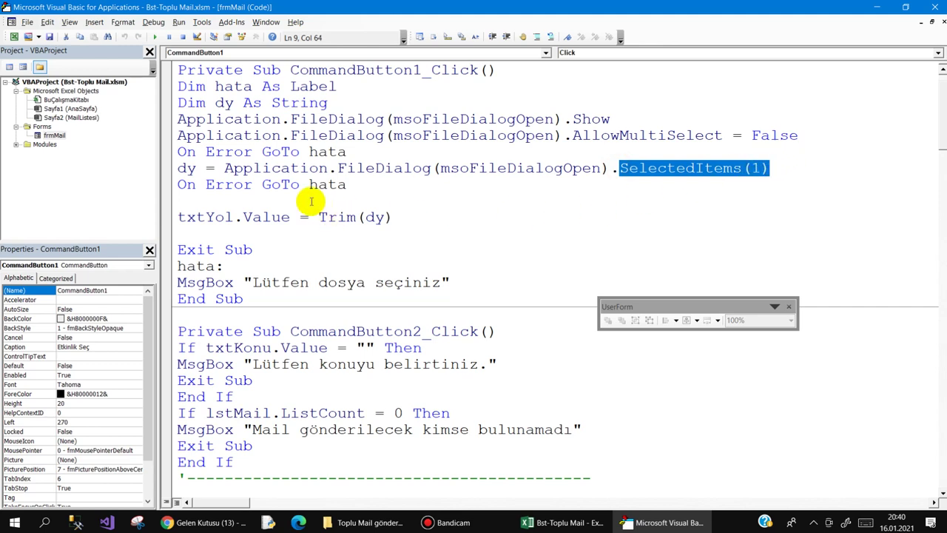
pyautogui.click(179, 216)
pyautogui.moveTo(178, 216); pyautogui.dragTo(235, 217)
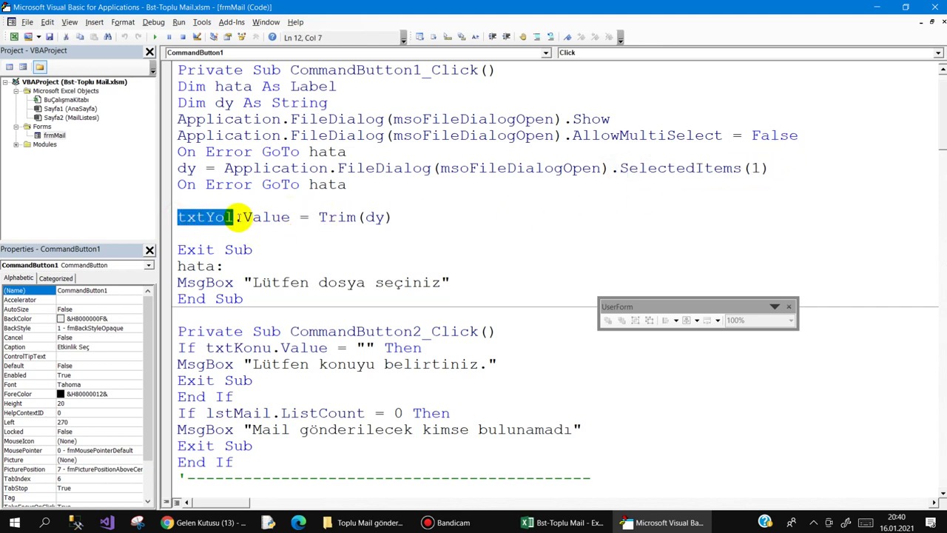
pyautogui.click(380, 217)
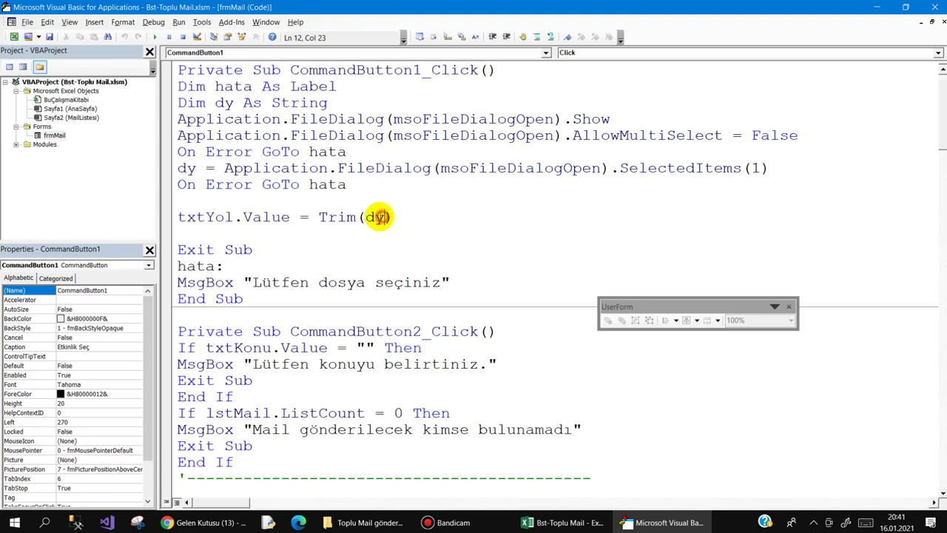
pyautogui.doubleClick(185, 168)
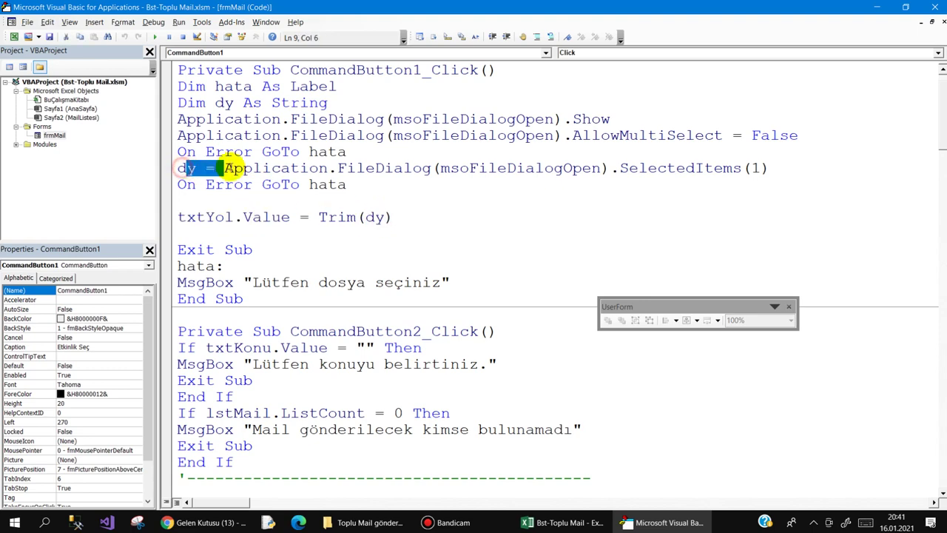
pyautogui.click(195, 168)
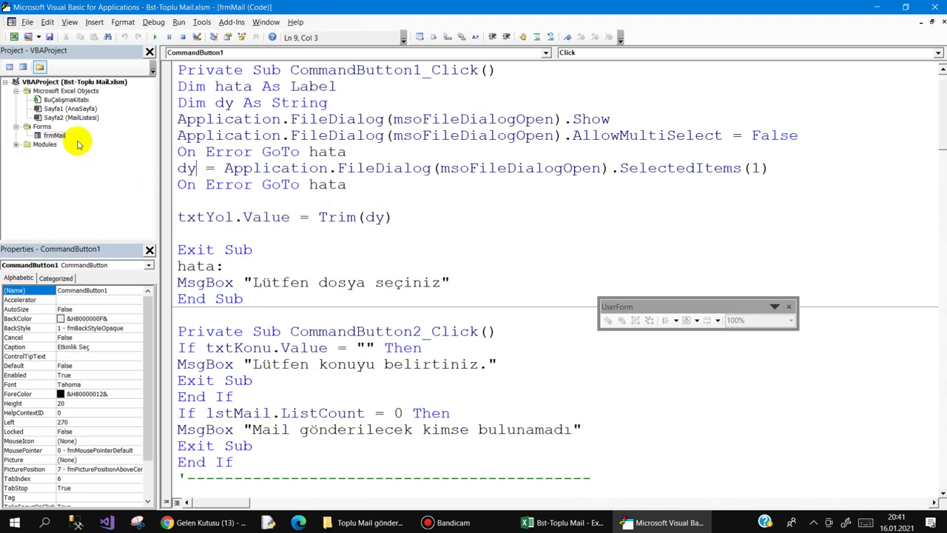
pyautogui.doubleClick(54, 136)
pyautogui.click(240, 476)
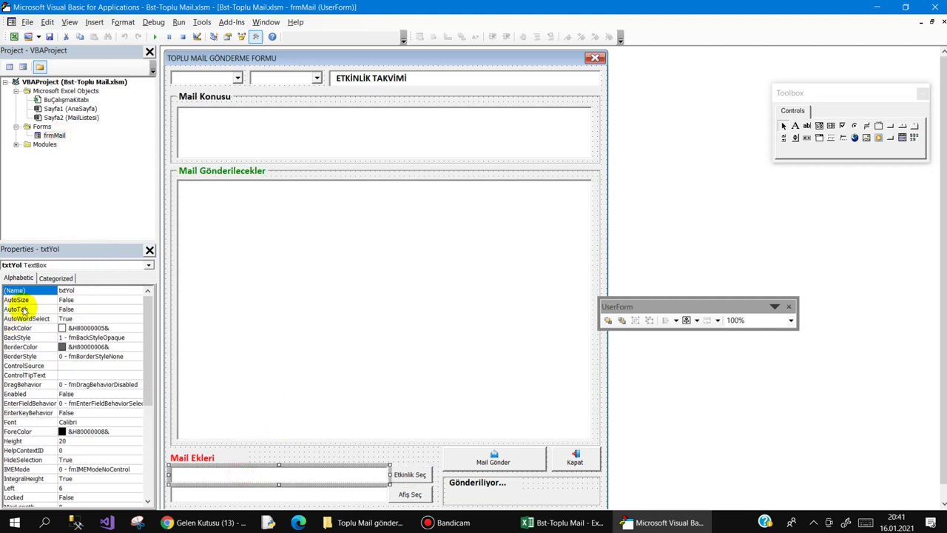
pyautogui.click(59, 290)
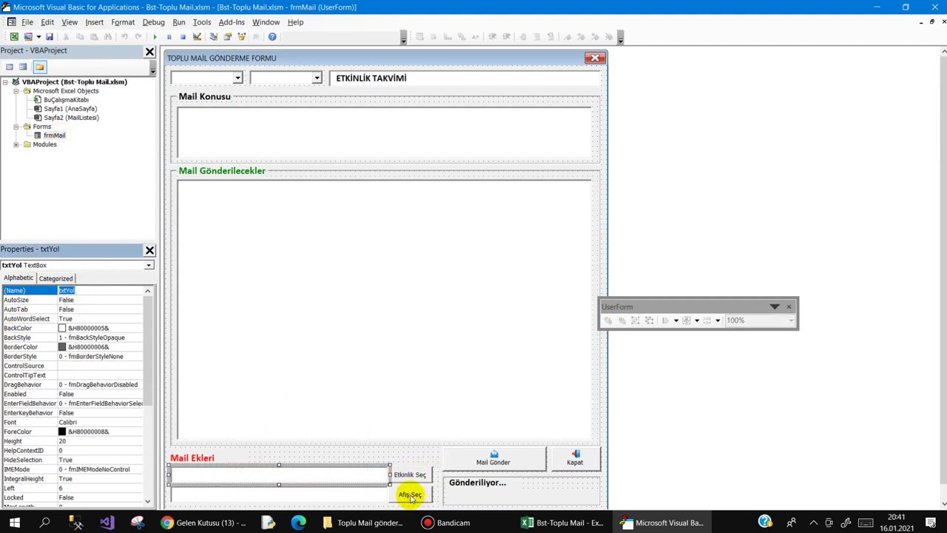
pyautogui.doubleClick(410, 496)
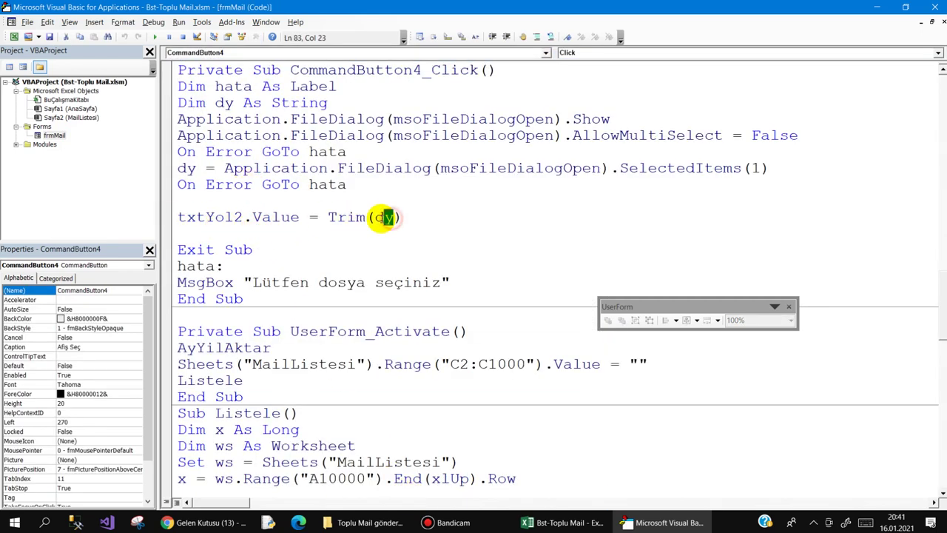
pyautogui.doubleClick(54, 136)
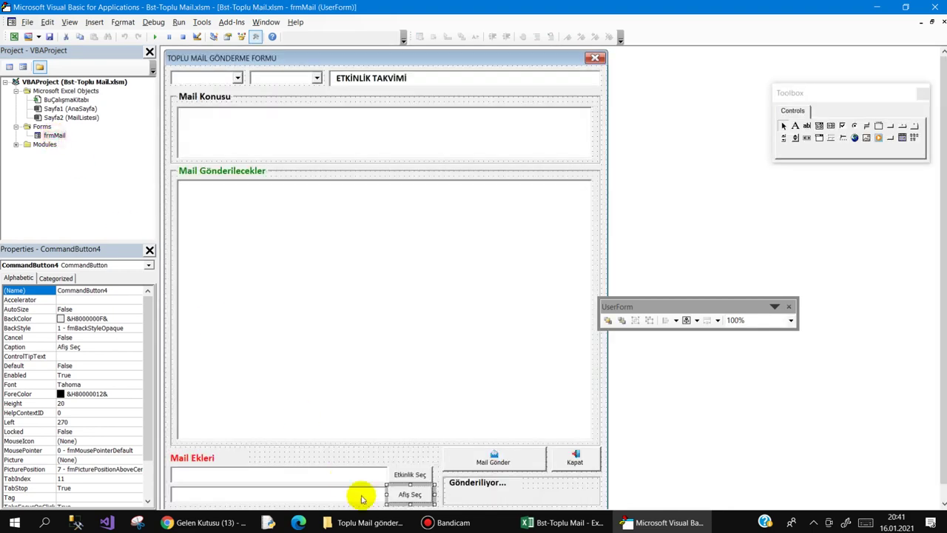
pyautogui.doubleClick(500, 463)
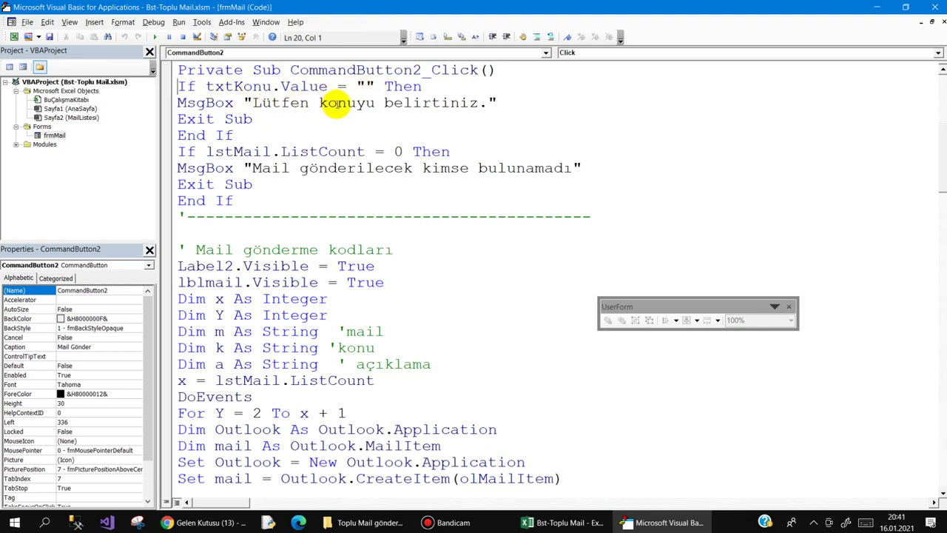
pyautogui.doubleClick(54, 135)
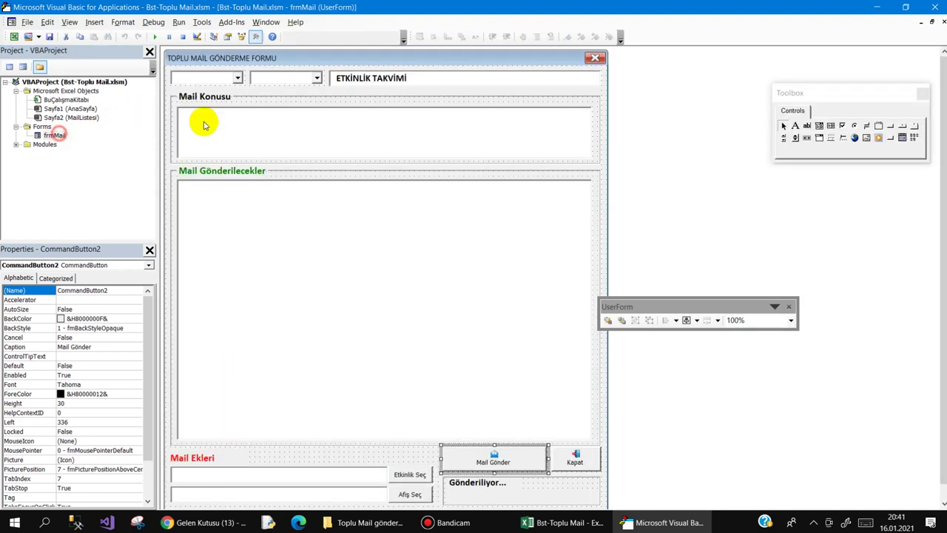
pyautogui.click(387, 82)
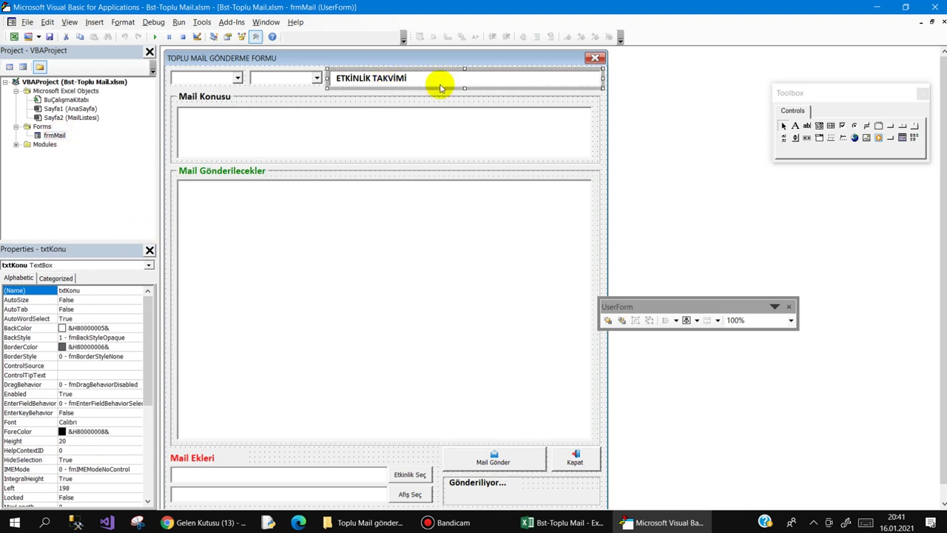
pyautogui.click(495, 454)
pyautogui.doubleClick(494, 454)
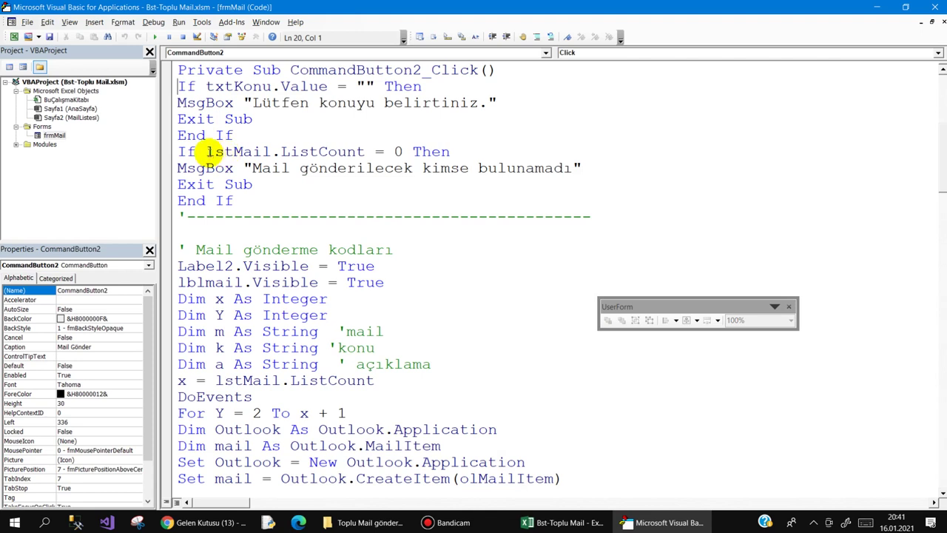
pyautogui.moveTo(209, 152); pyautogui.dragTo(402, 152)
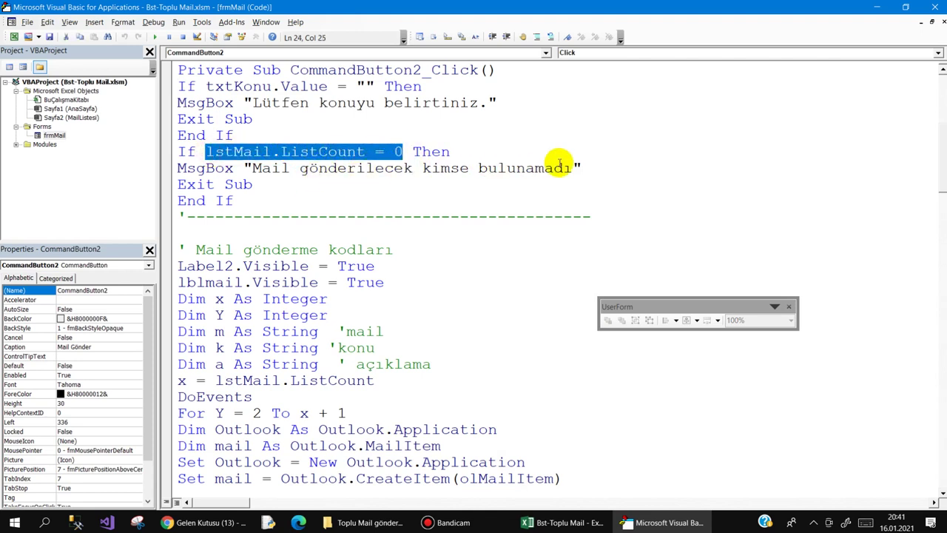
pyautogui.doubleClick(54, 135)
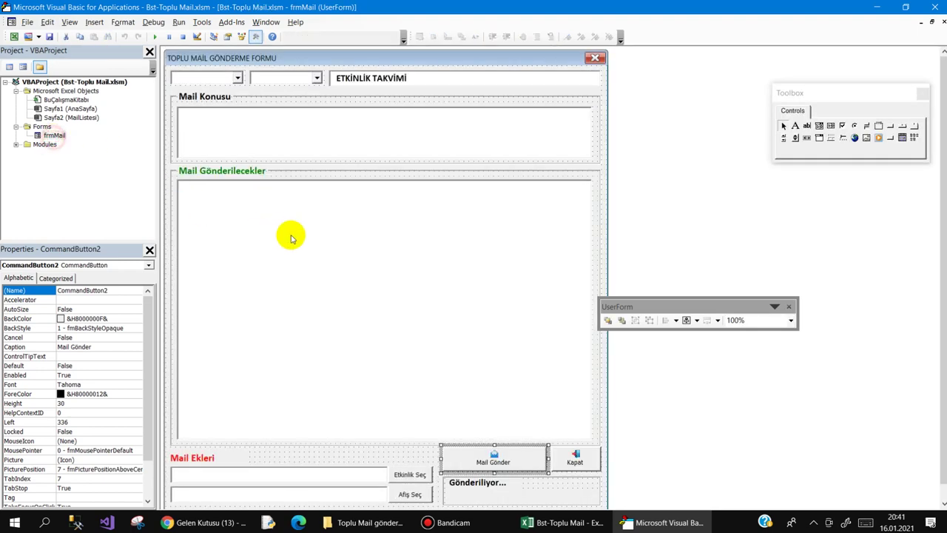
pyautogui.click(468, 457)
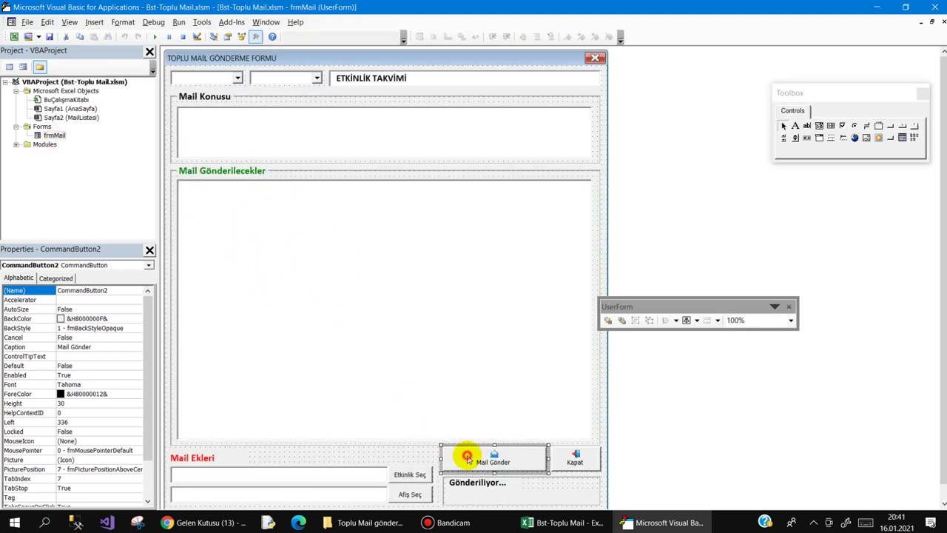
pyautogui.doubleClick(468, 458)
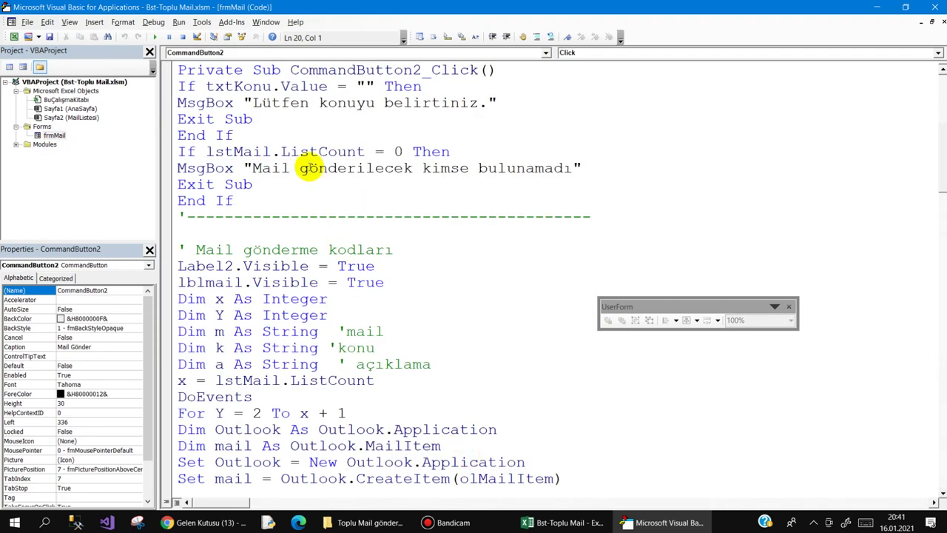
pyautogui.scroll(-3, 310, 168)
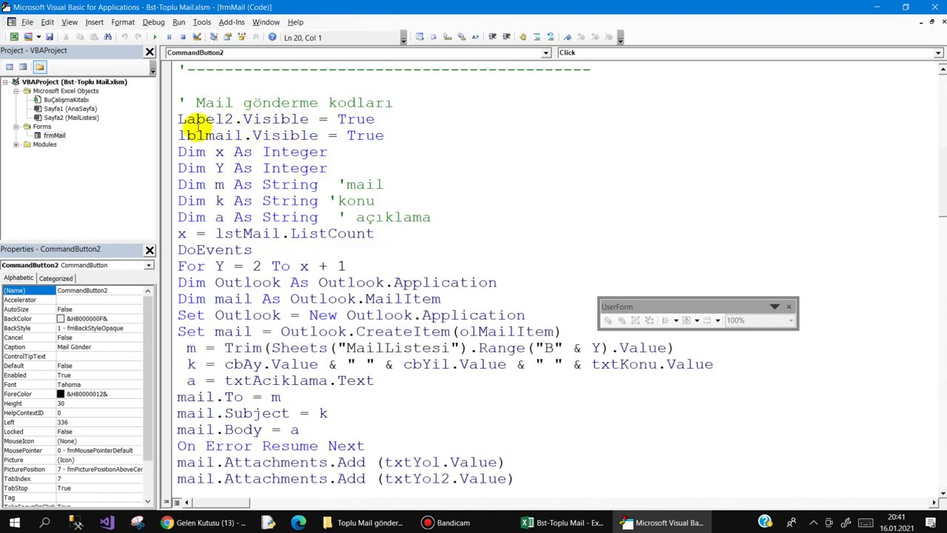
pyautogui.moveTo(179, 136); pyautogui.dragTo(374, 135)
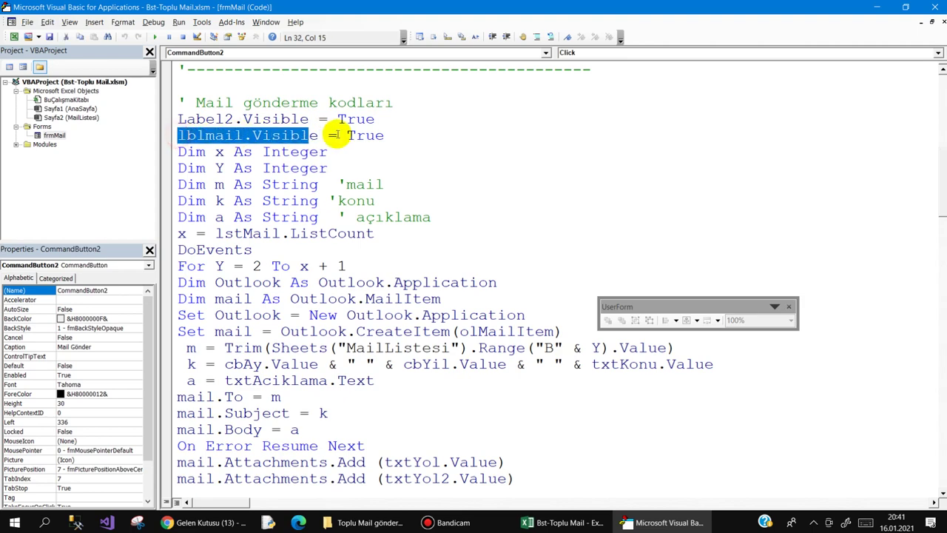
# Inspect the Gönderiliyor... and lblmail labels, then open the Mail Gönder button's CommandButton2_Click code.
pyautogui.doubleClick(57, 137)
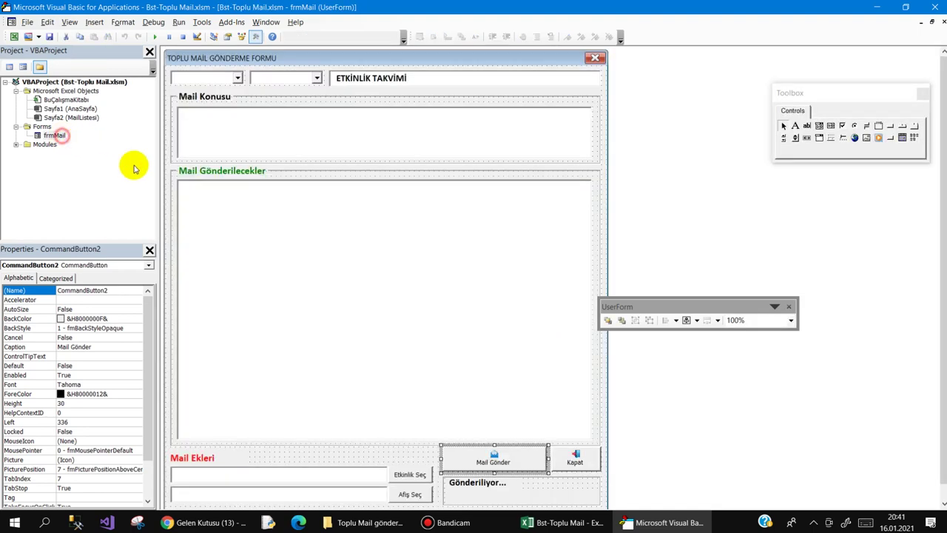
pyautogui.click(493, 488)
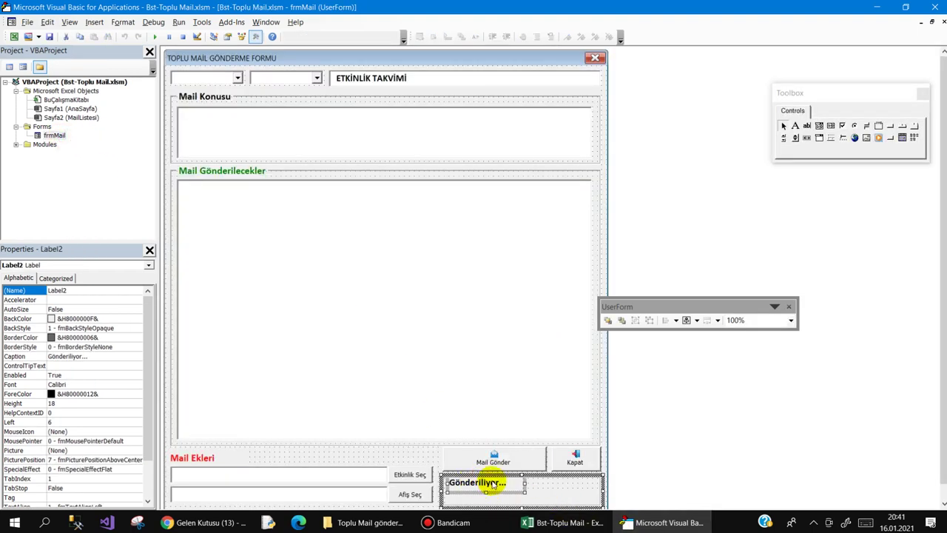
pyautogui.click(500, 502)
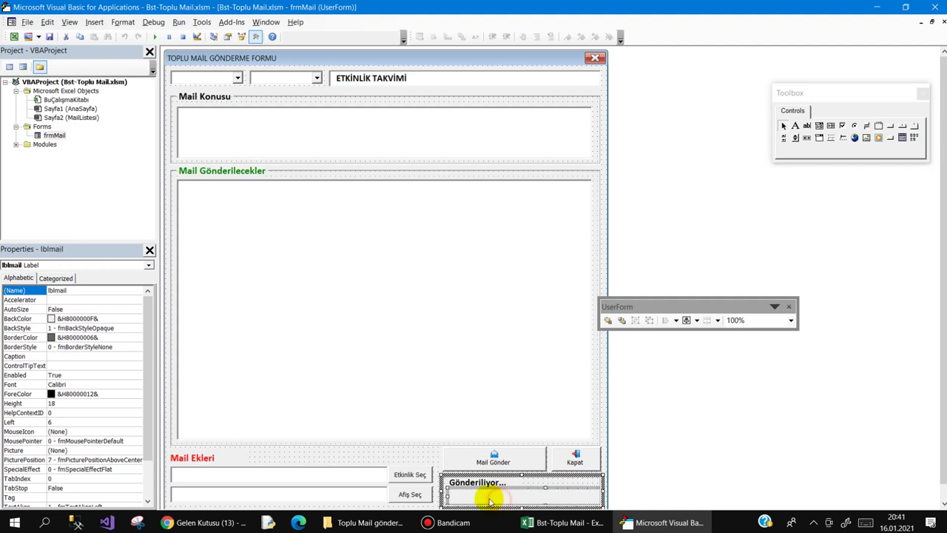
pyautogui.doubleClick(58, 290)
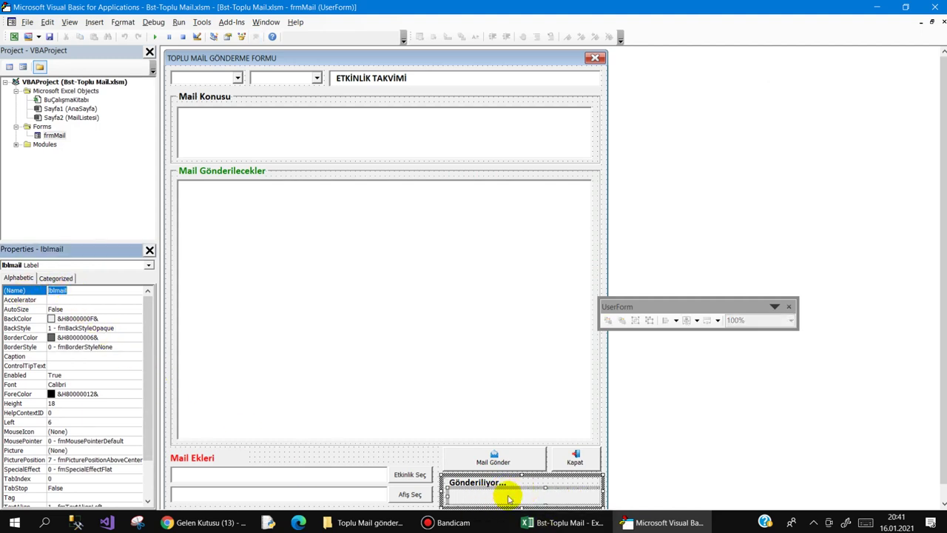
pyautogui.doubleClick(493, 455)
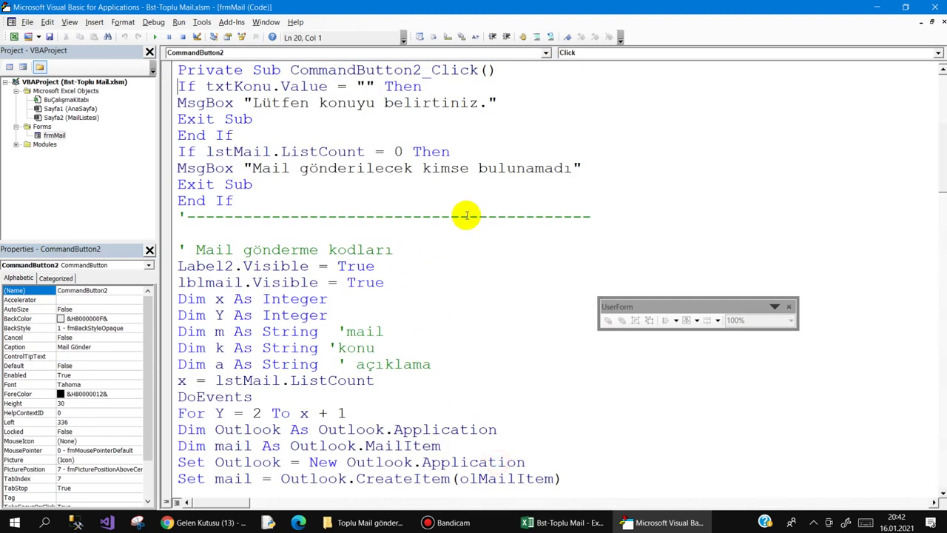
pyautogui.moveTo(402, 291); pyautogui.dragTo(175, 266)
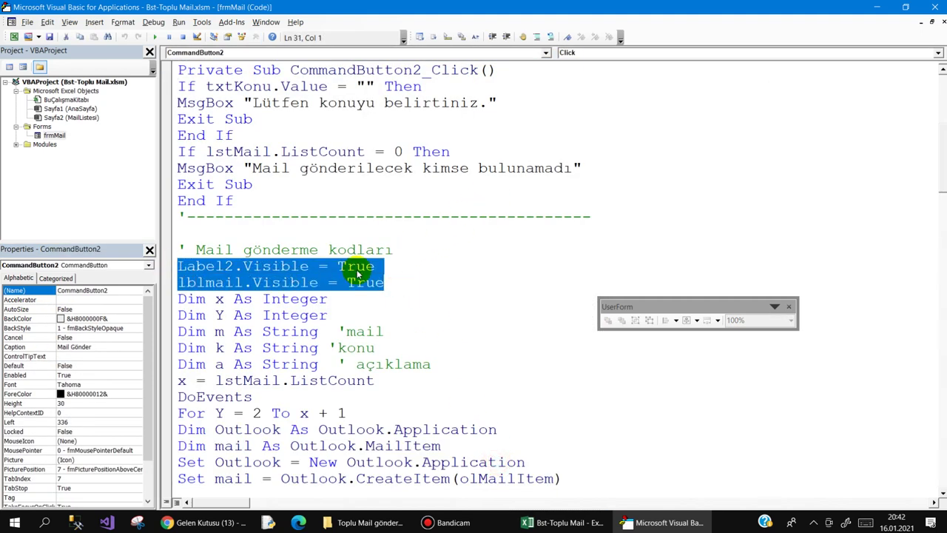
pyautogui.scroll(-2, 470, 263)
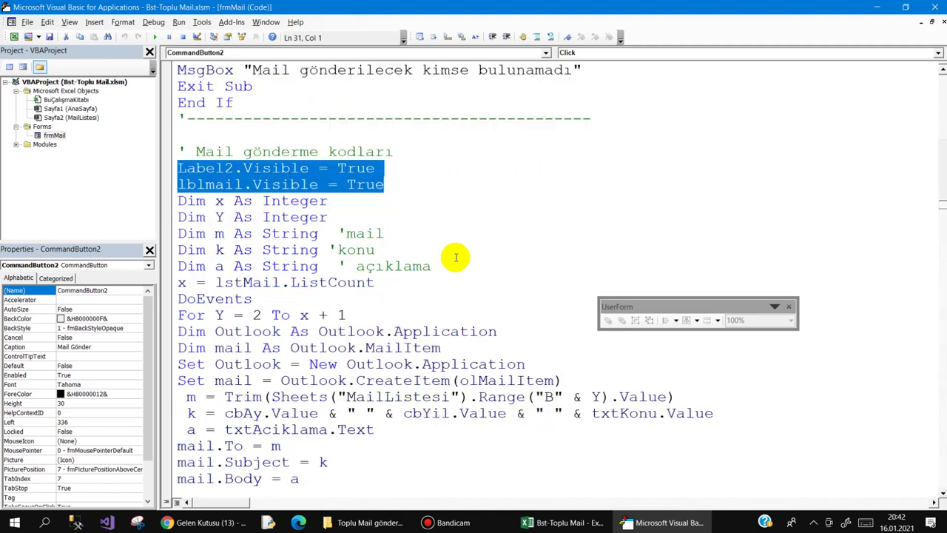
pyautogui.scroll(-1, 454, 256)
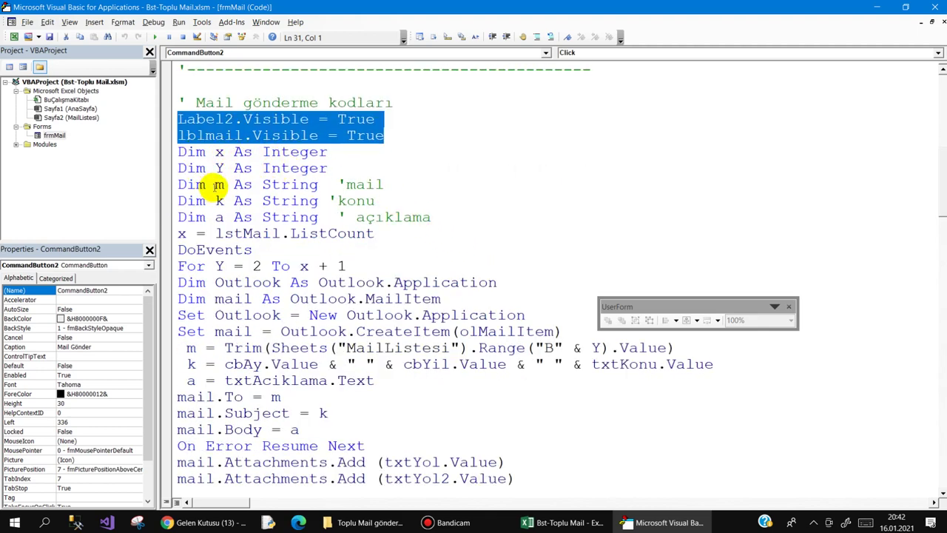
pyautogui.moveTo(328, 217); pyautogui.dragTo(155, 153)
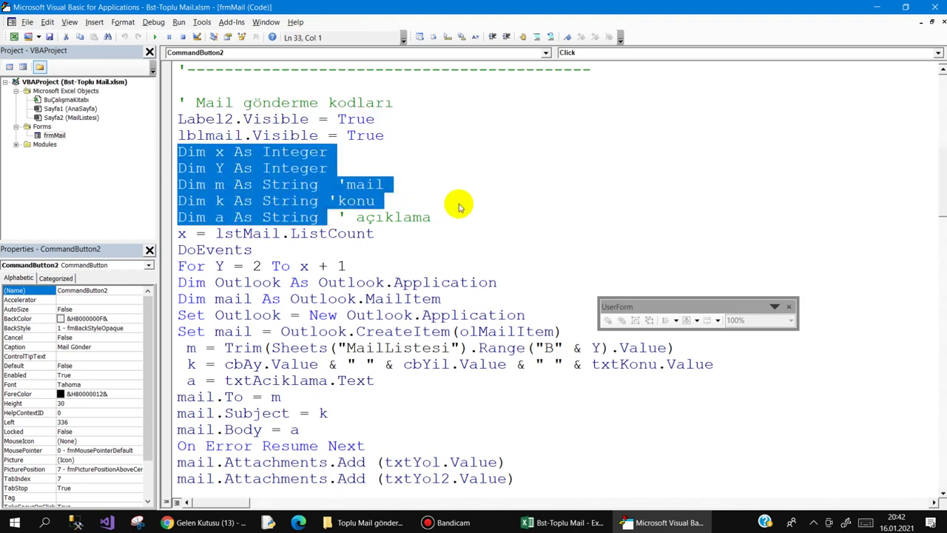
pyautogui.click(234, 185)
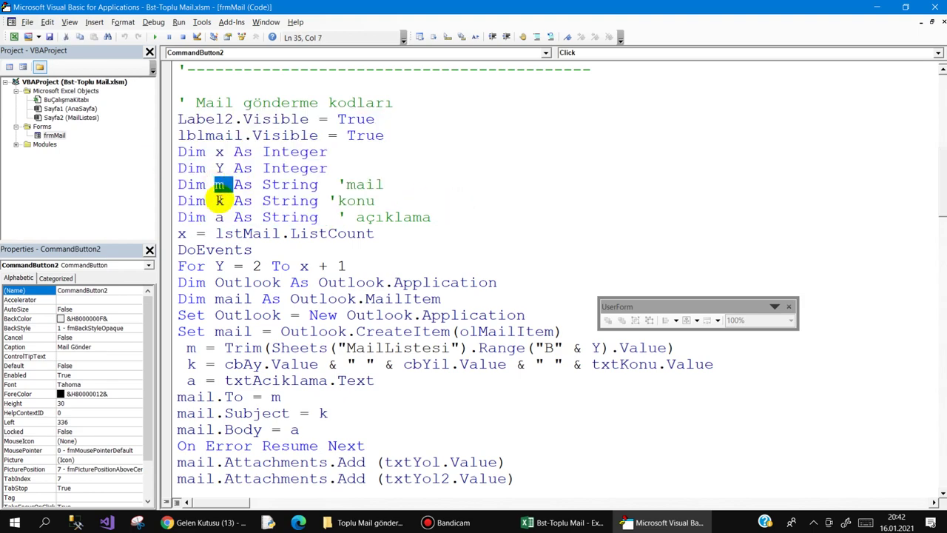
pyautogui.doubleClick(216, 217)
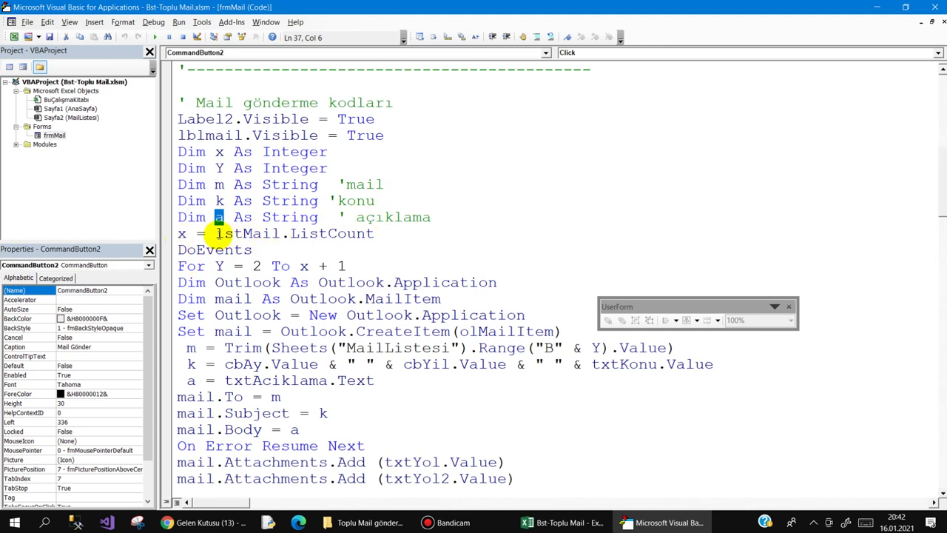
pyautogui.moveTo(214, 234); pyautogui.dragTo(368, 232)
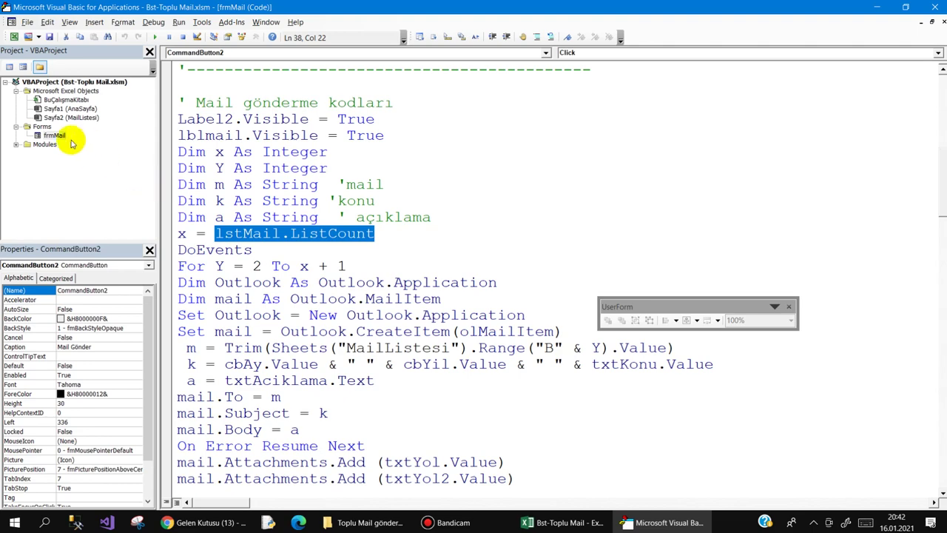
pyautogui.doubleClick(55, 135)
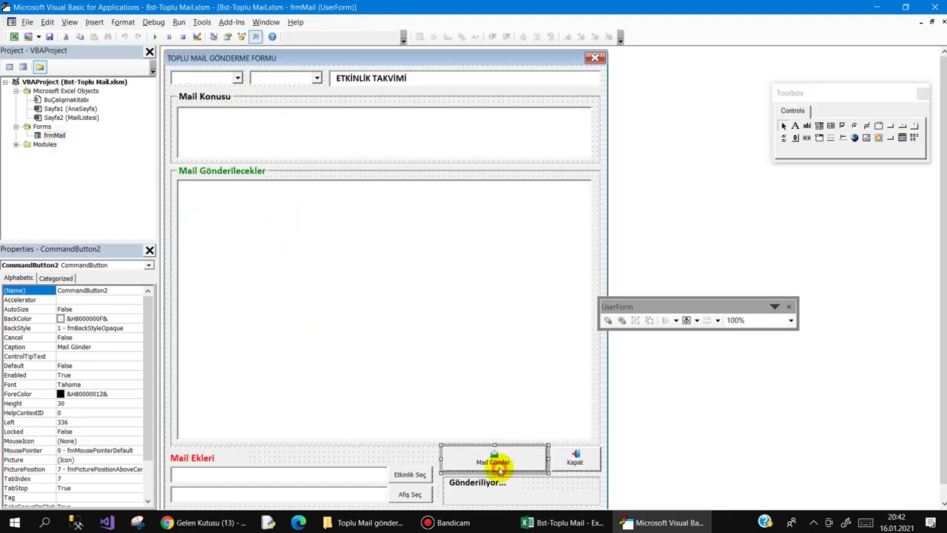
pyautogui.click(404, 458)
# Review the For Y = 2 To x + 1 loop and Outlook application line, then switch to Excel.
pyautogui.doubleClick(494, 463)
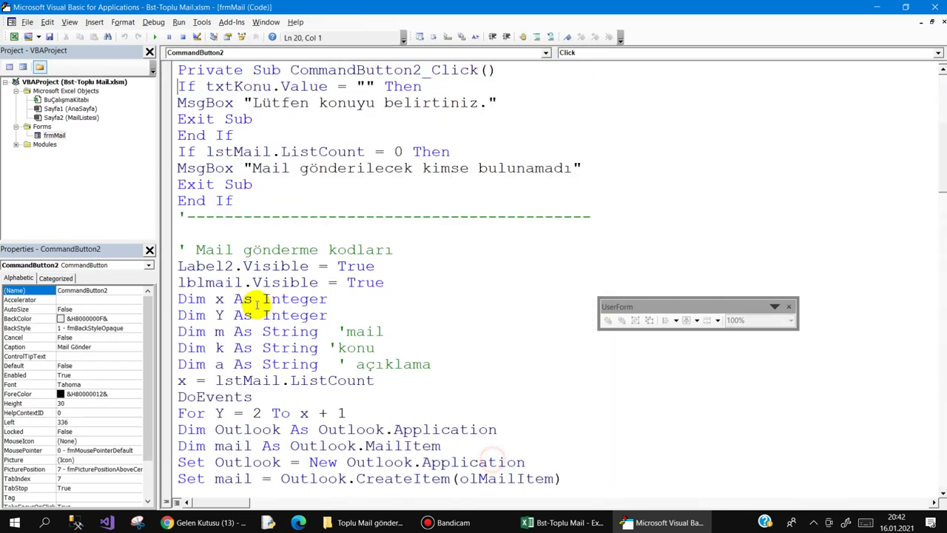
pyautogui.scroll(-3, 244, 333)
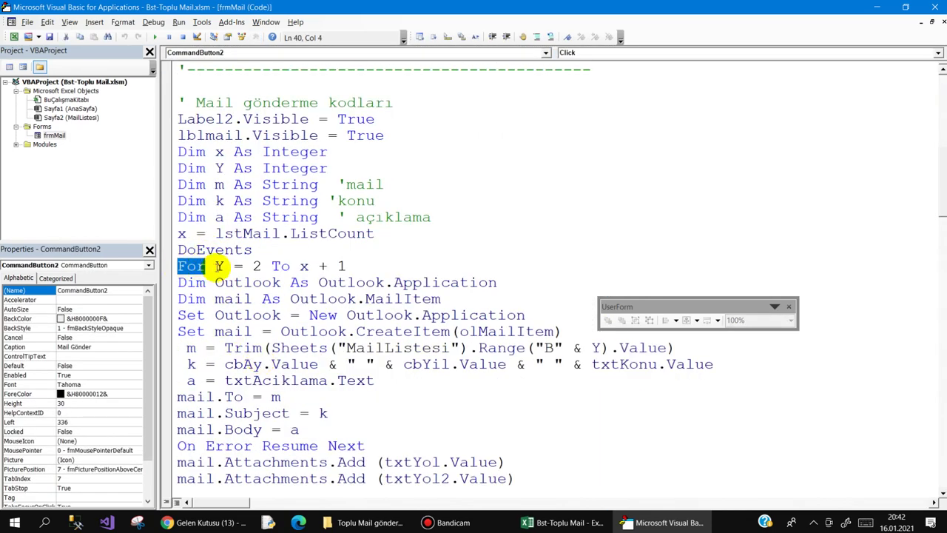
pyautogui.click(219, 266)
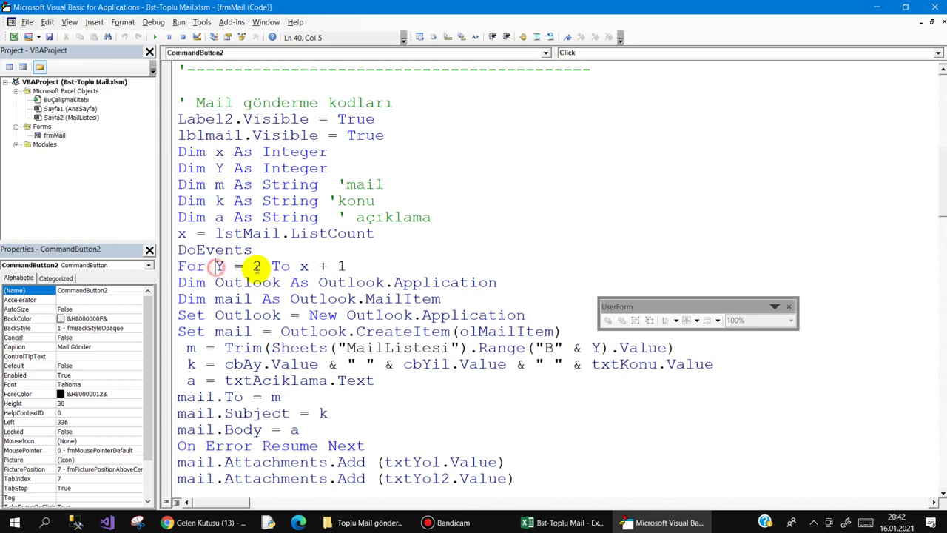
pyautogui.click(343, 266)
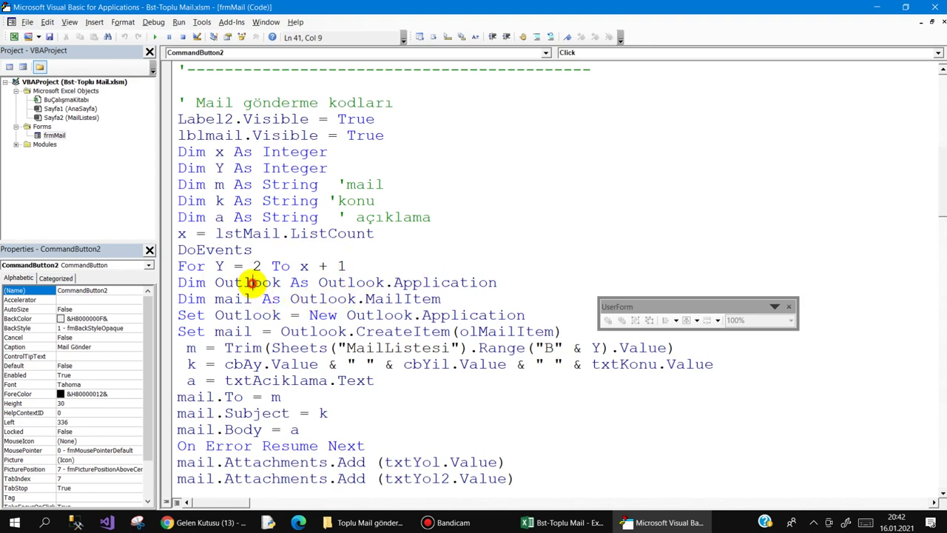
pyautogui.click(481, 282)
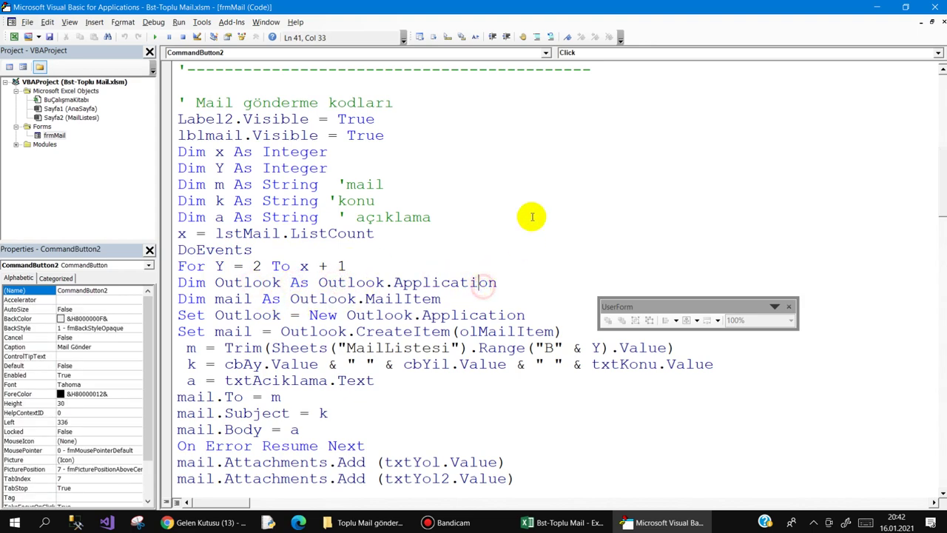
pyautogui.scroll(-4, 268, 288)
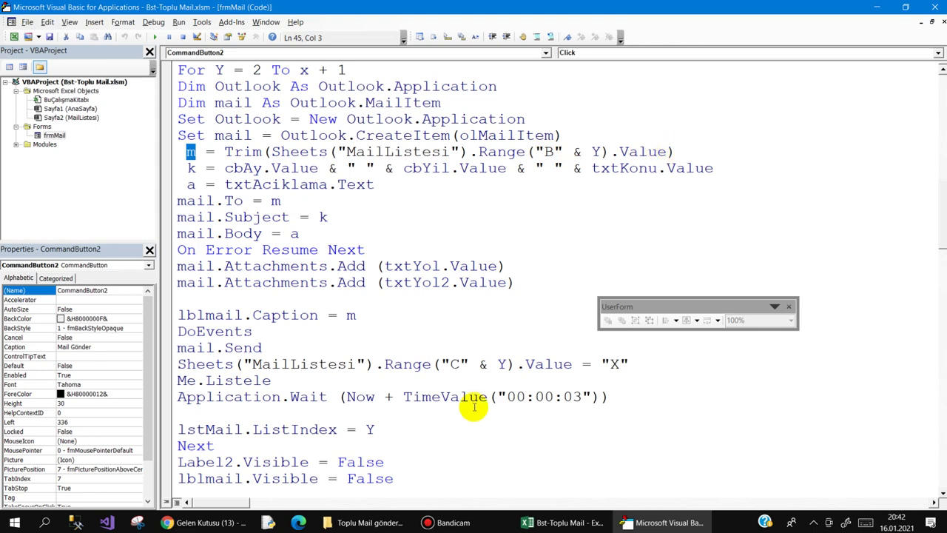
pyautogui.click(562, 523)
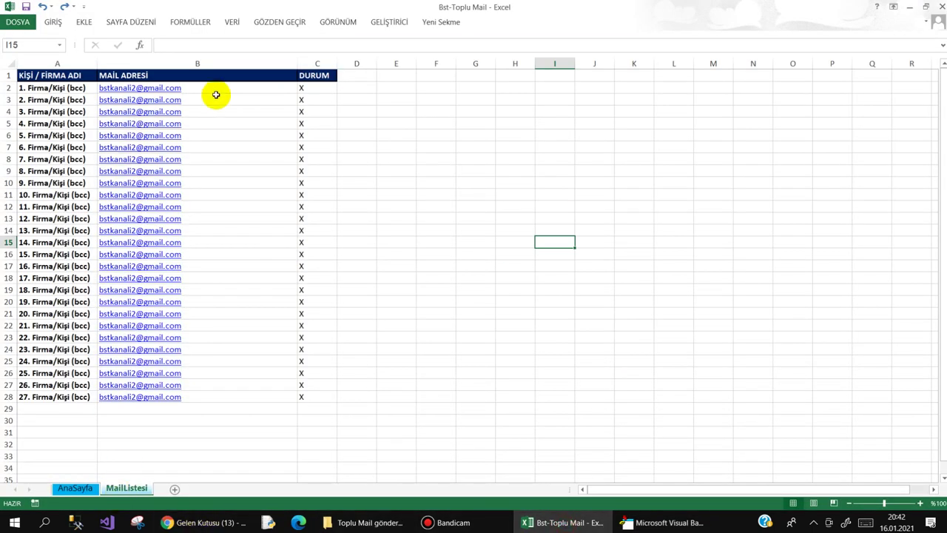
# Step through the mail addresses in cells B2 to B7, then return to the VBA code.
pyautogui.click(200, 88)
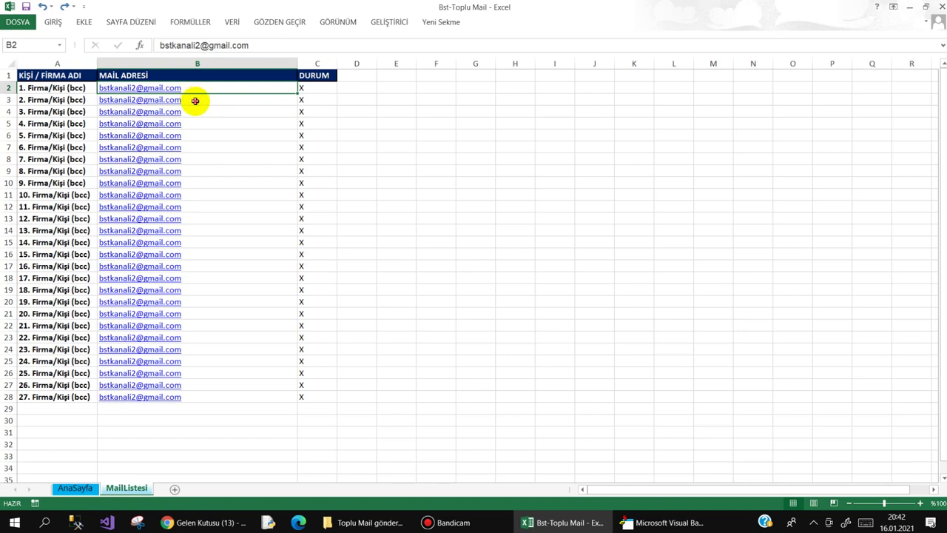
pyautogui.click(195, 100)
pyautogui.click(196, 113)
pyautogui.click(197, 124)
pyautogui.click(197, 137)
pyautogui.click(196, 144)
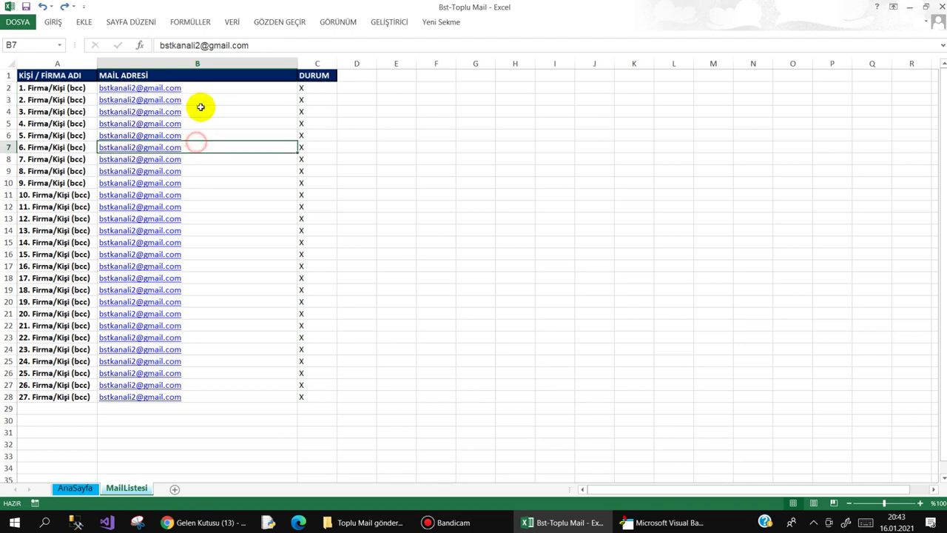
pyautogui.click(662, 522)
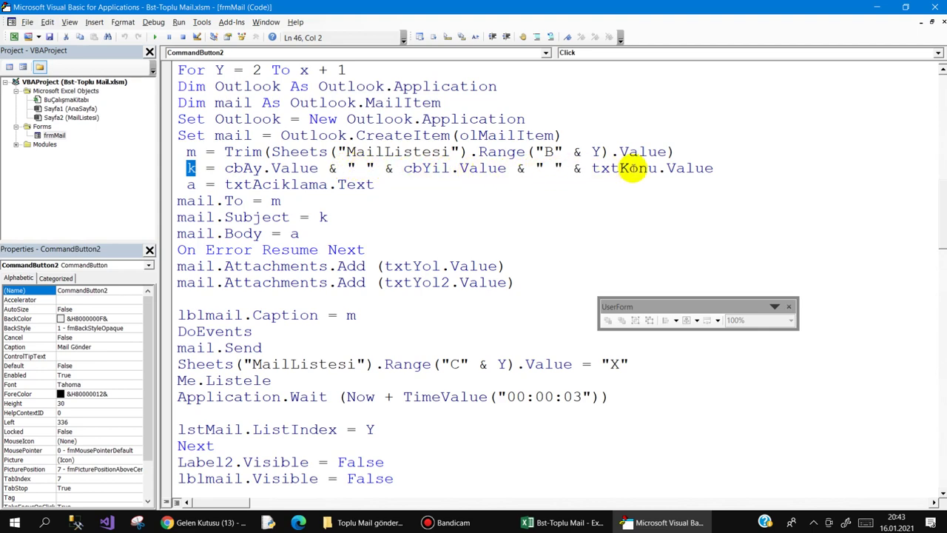
# Run frmMail, choose ŞUBAT and 2022 as month and year, then close the form.
pyautogui.doubleClick(54, 135)
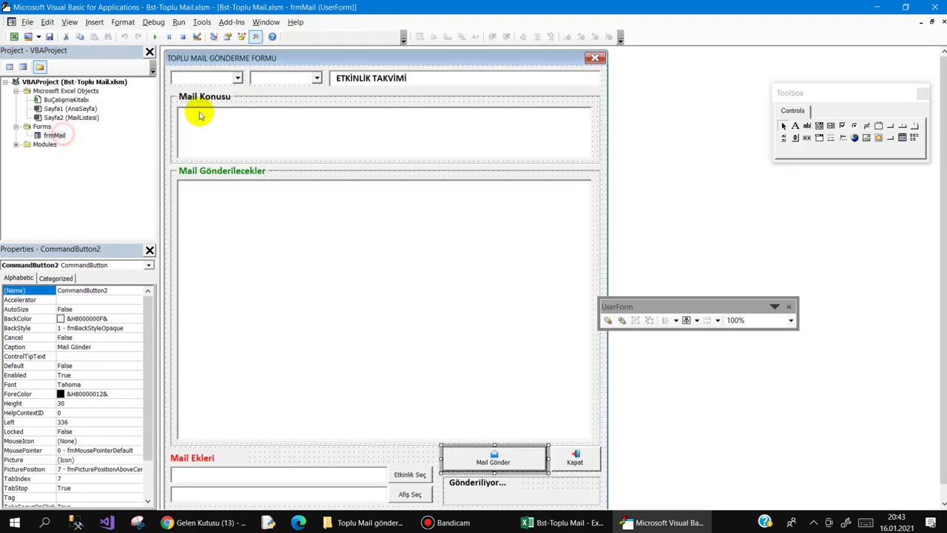
pyautogui.click(155, 36)
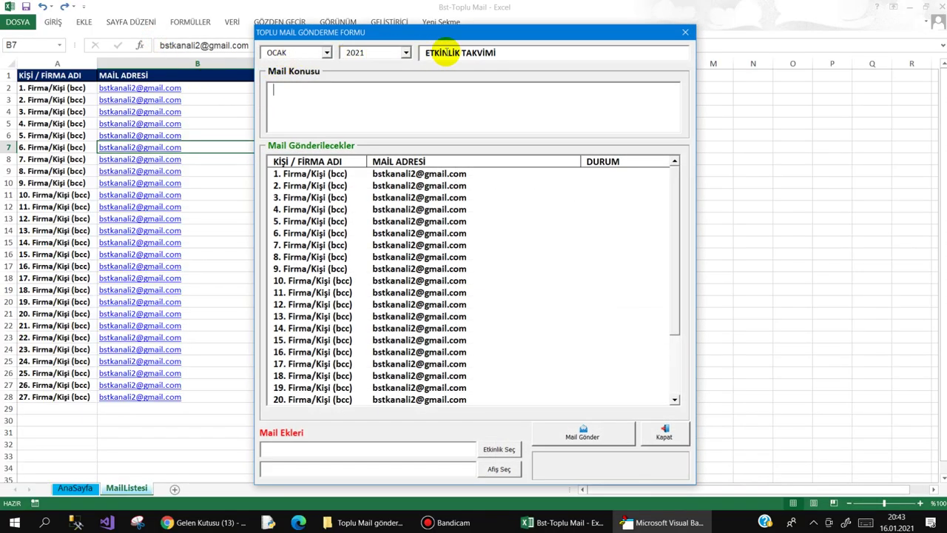
pyautogui.click(328, 52)
pyautogui.click(287, 77)
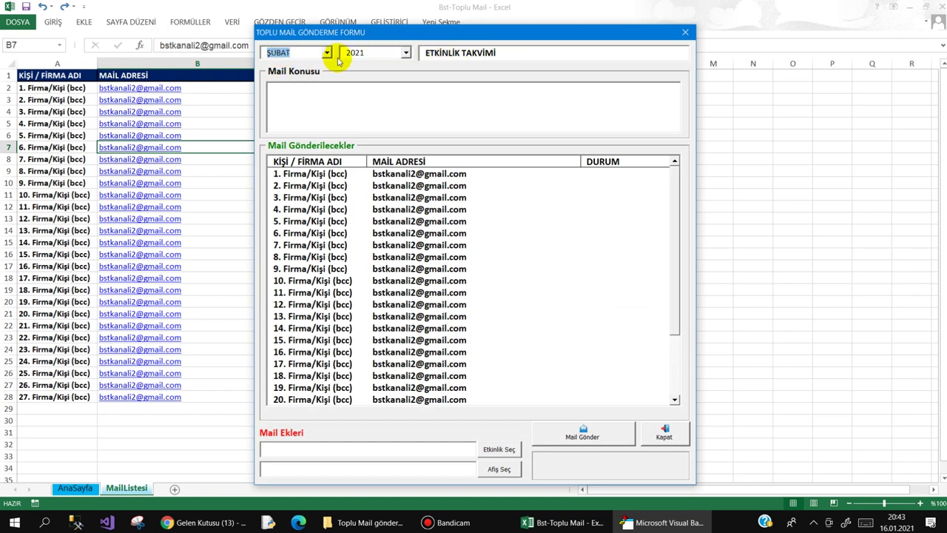
pyautogui.click(406, 53)
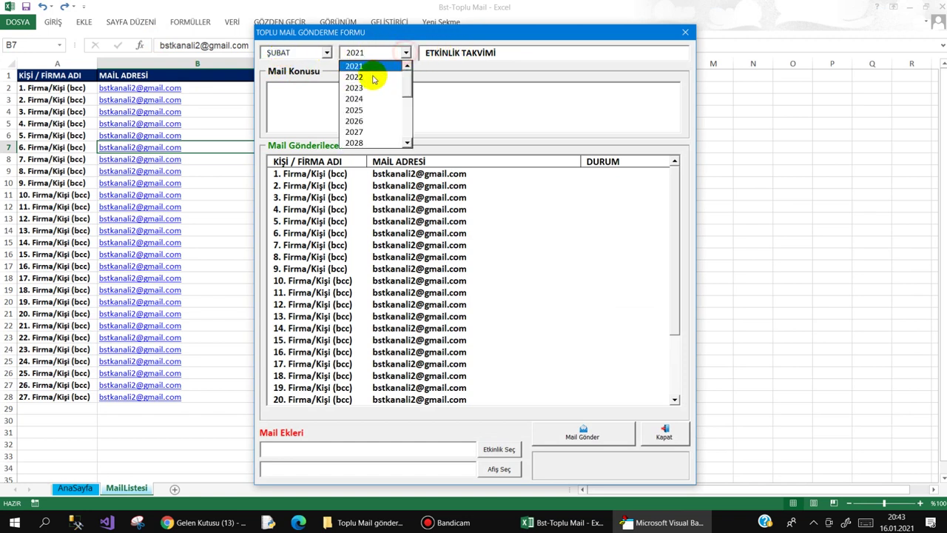
pyautogui.click(370, 76)
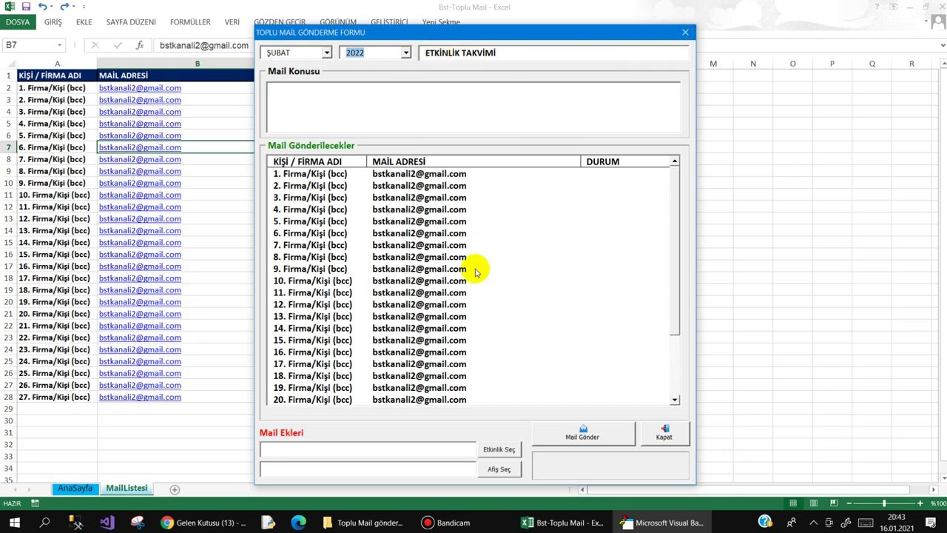
pyautogui.click(679, 439)
# Review the description, recipient, subject, body, two attachment paths and status caption lines.
pyautogui.doubleClick(474, 460)
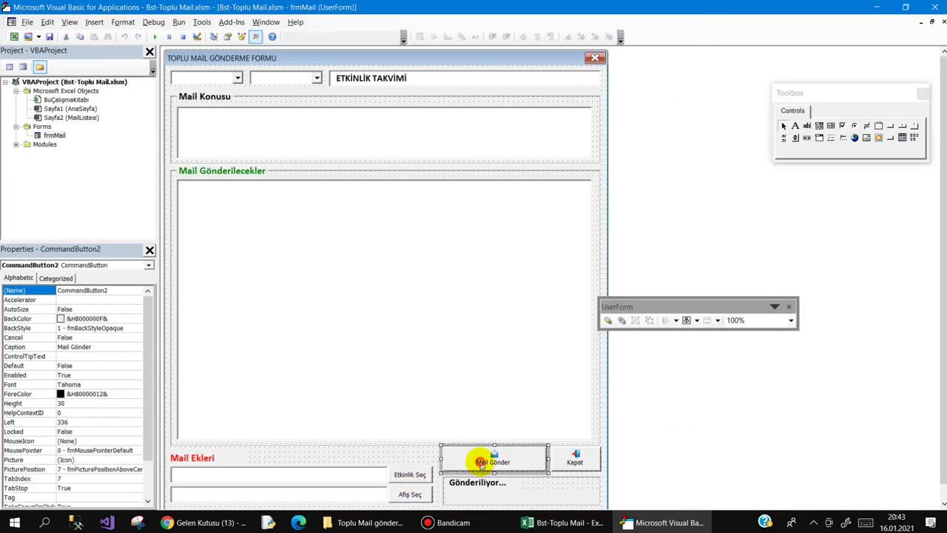
pyautogui.scroll(-3, 290, 364)
pyautogui.scroll(-1, 281, 360)
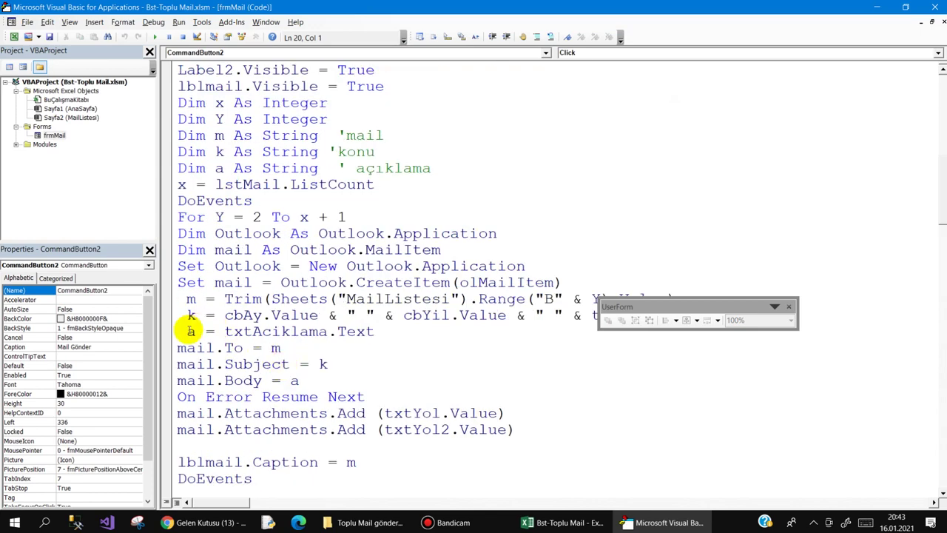
pyautogui.moveTo(188, 330); pyautogui.dragTo(375, 331)
pyautogui.click(387, 331)
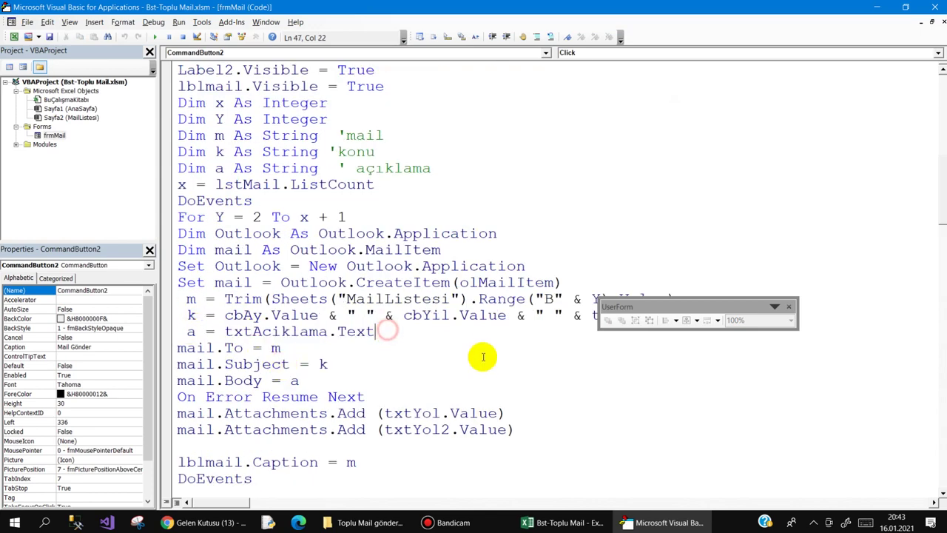
pyautogui.scroll(-3, 364, 350)
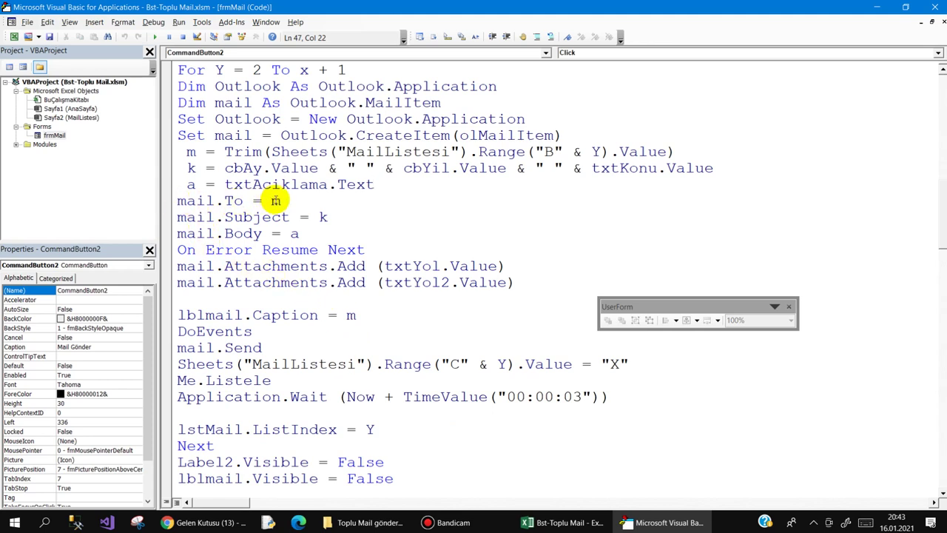
pyautogui.click(285, 199)
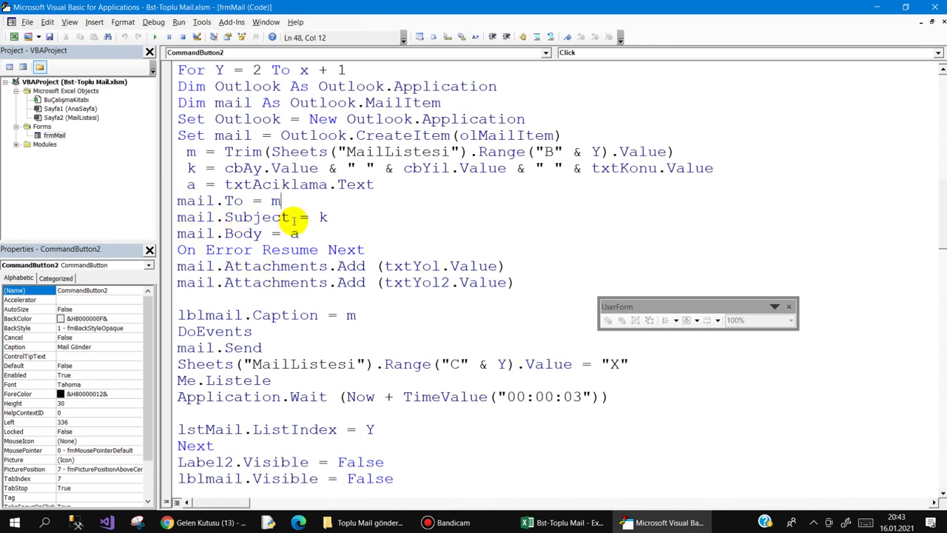
pyautogui.click(321, 217)
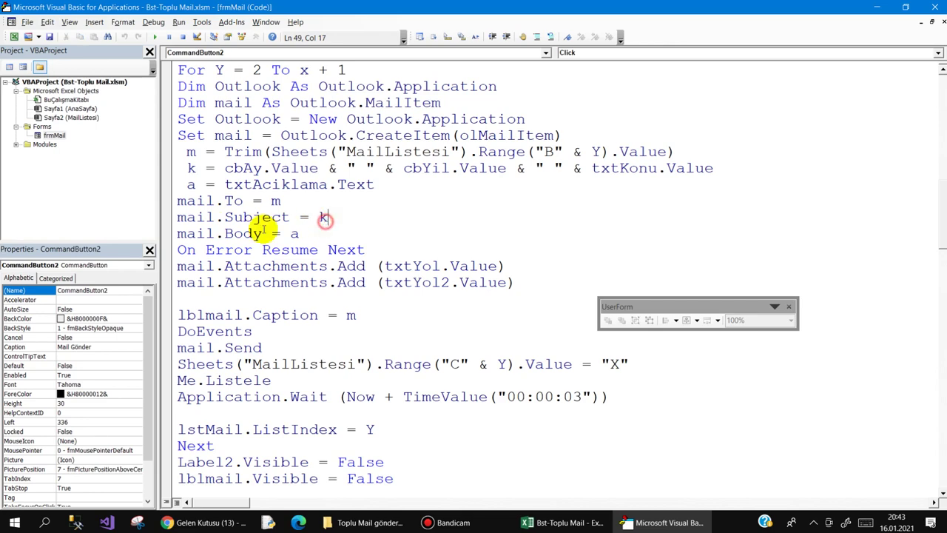
pyautogui.moveTo(224, 234); pyautogui.dragTo(234, 234)
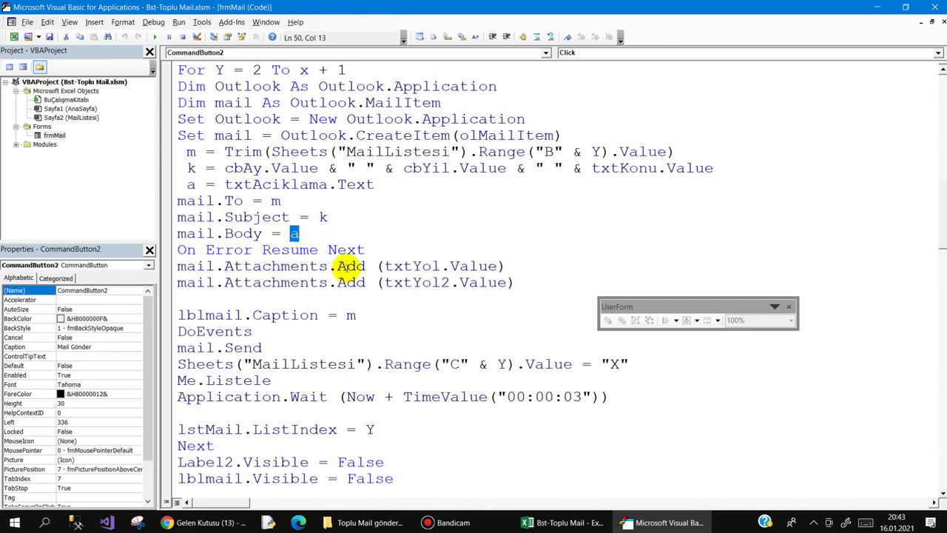
pyautogui.moveTo(328, 266); pyautogui.dragTo(497, 265)
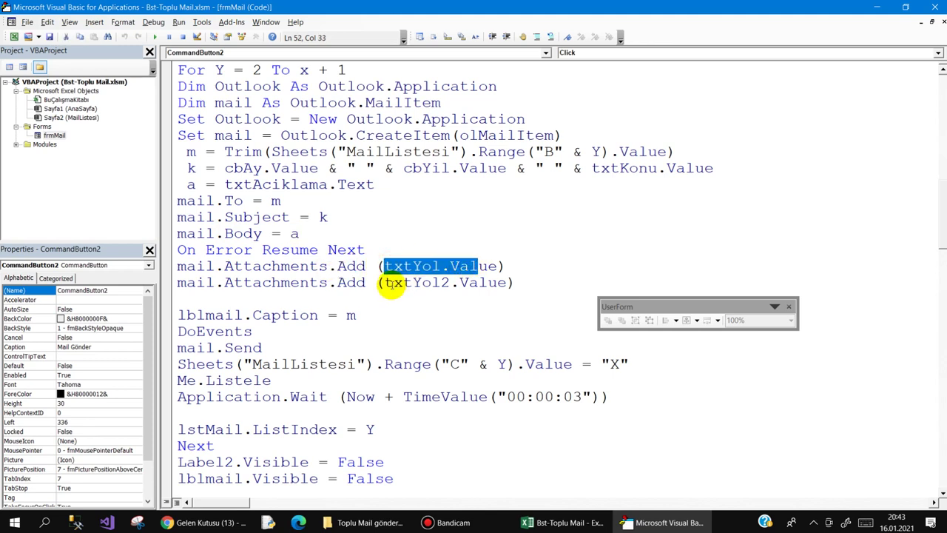
pyautogui.moveTo(392, 282); pyautogui.dragTo(508, 282)
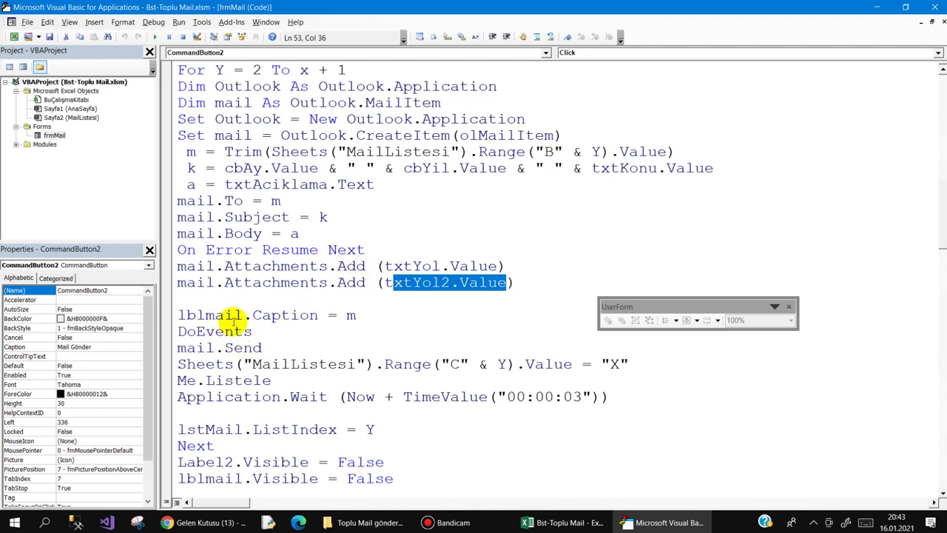
pyautogui.click(356, 316)
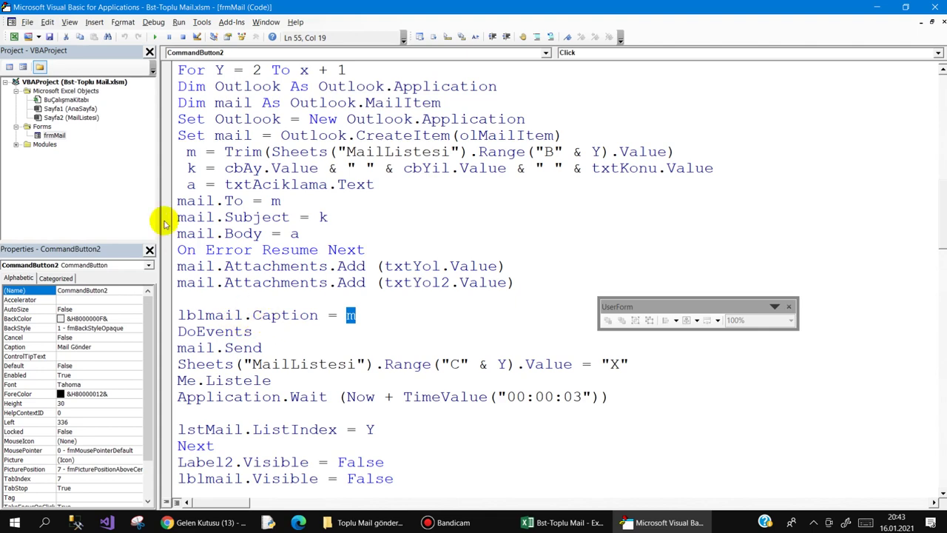
# Check the Gönderiliyor... label on the form, then review the mail.Send line.
pyautogui.doubleClick(54, 135)
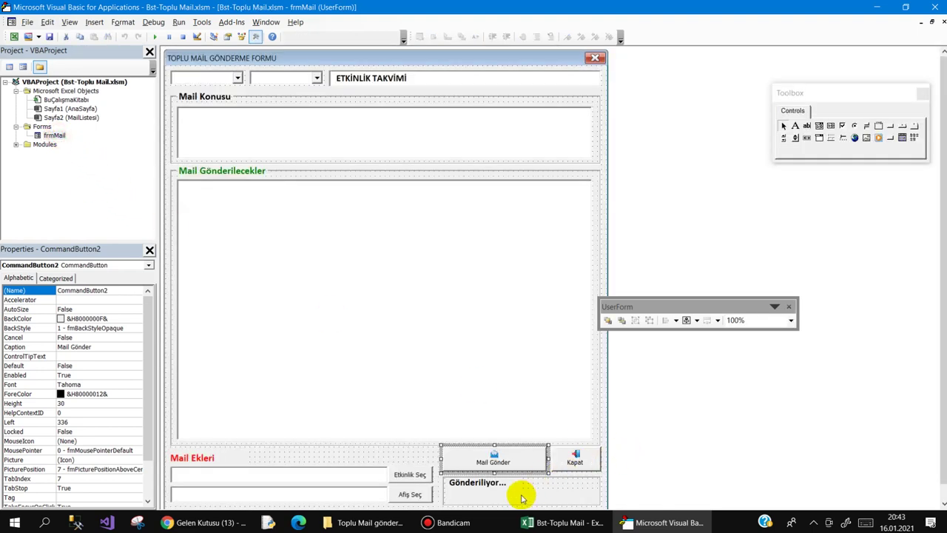
pyautogui.click(522, 499)
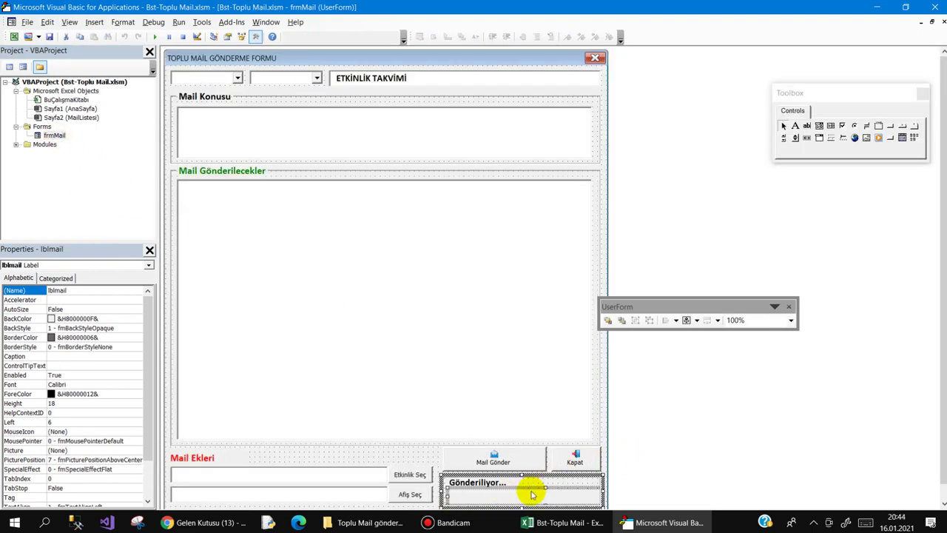
pyautogui.doubleClick(495, 456)
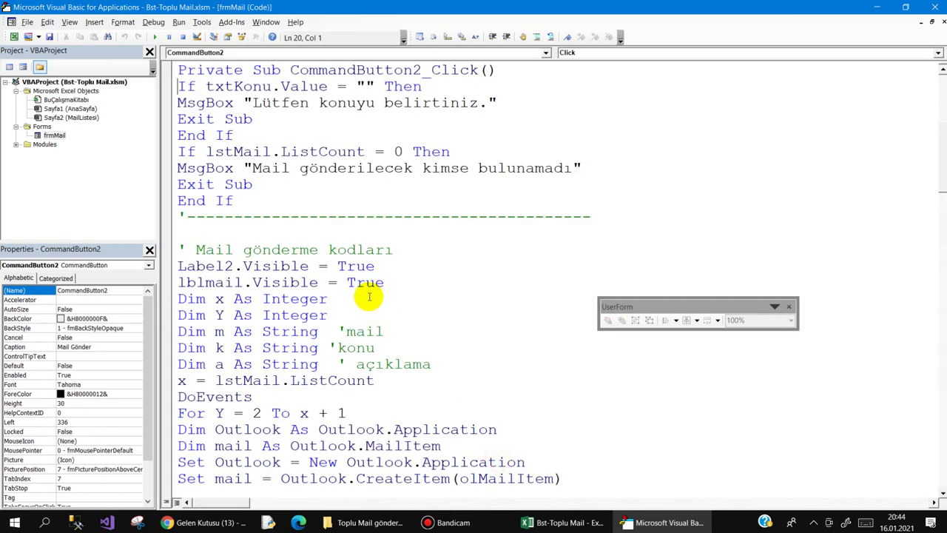
pyautogui.scroll(-4, 368, 297)
pyautogui.scroll(-2, 364, 297)
pyautogui.scroll(-1, 345, 299)
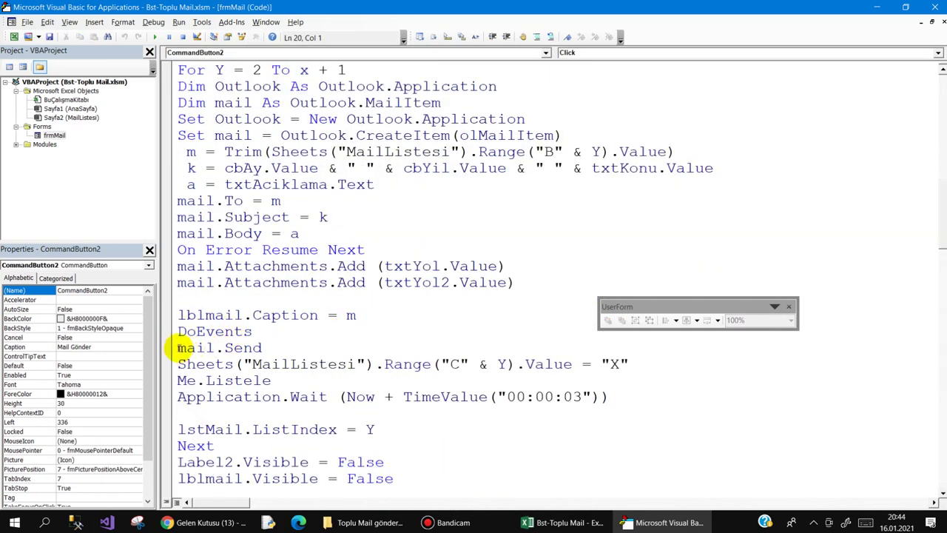
pyautogui.moveTo(179, 349); pyautogui.dragTo(284, 345)
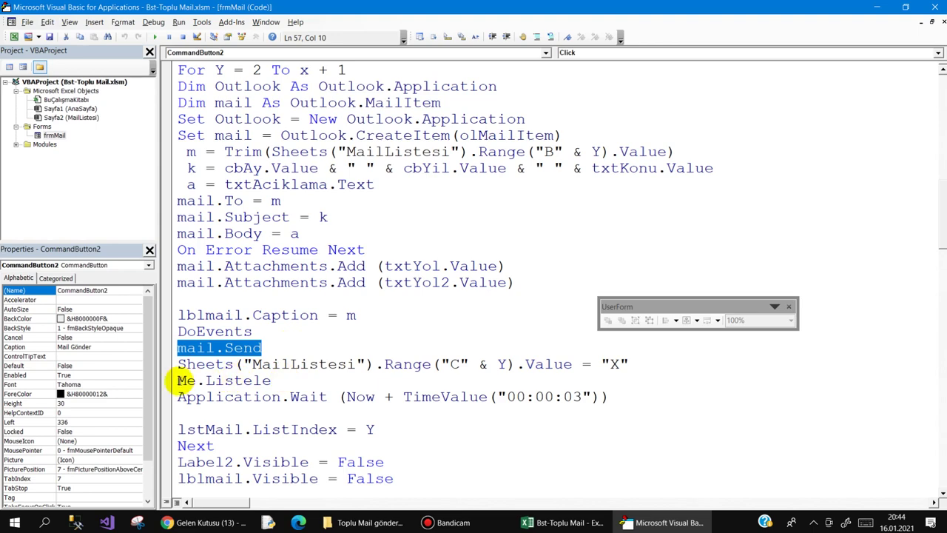
pyautogui.scroll(-4, 311, 328)
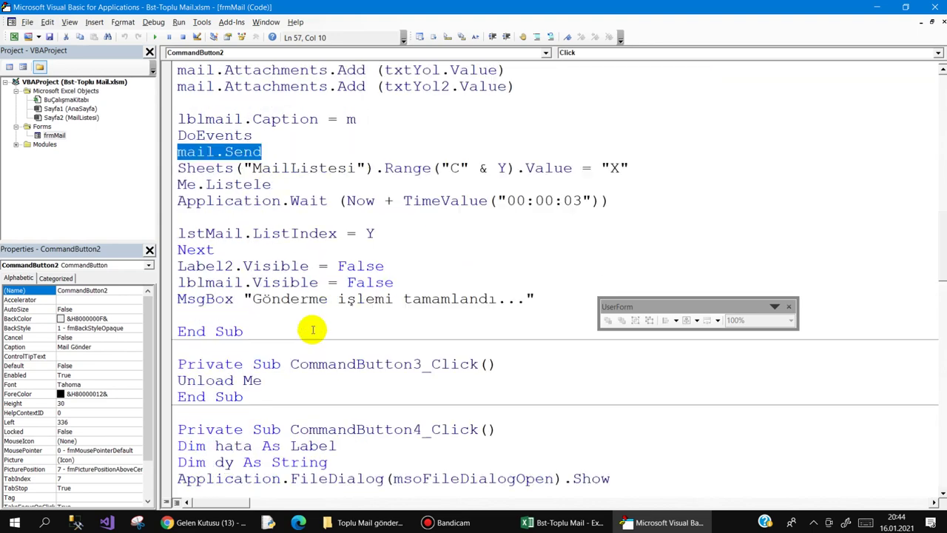
pyautogui.scroll(-1, 311, 327)
# Enter X under DURUM in cells C2, C3 and C4, then return to the VBA editor.
pyautogui.click(595, 523)
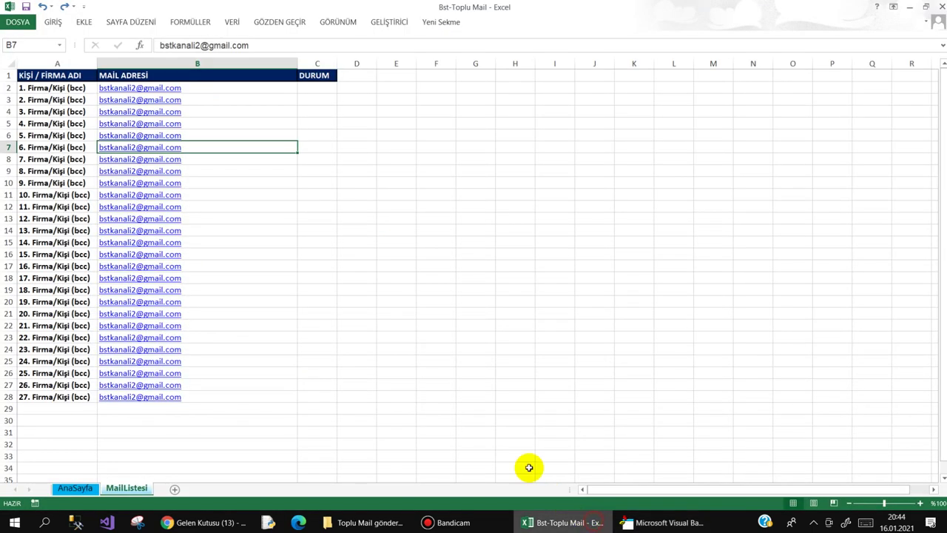
pyautogui.moveTo(51, 88)
pyautogui.mouseDown()
pyautogui.moveTo(336, 429)
pyautogui.moveTo(328, 387)
pyautogui.mouseUp()
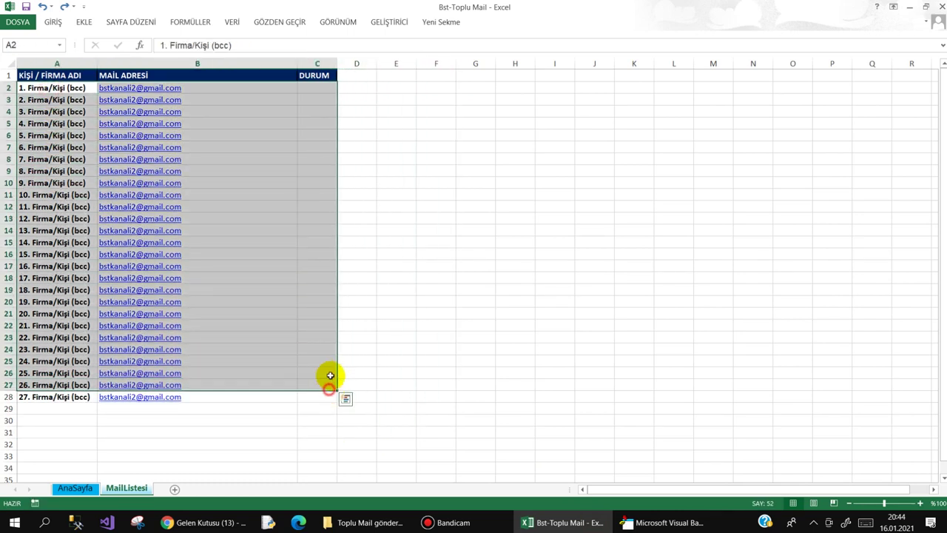
pyautogui.click(318, 92)
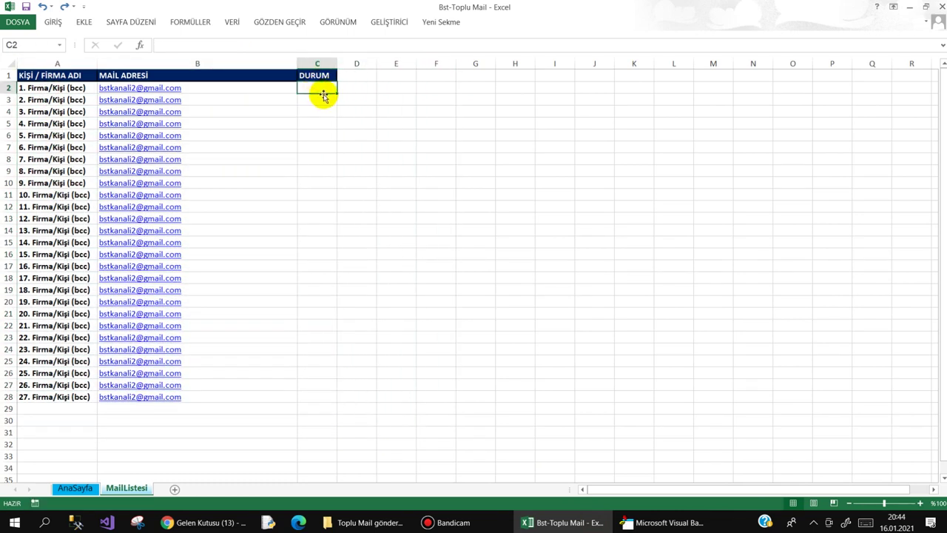
pyautogui.write('X')
pyautogui.click(356, 136)
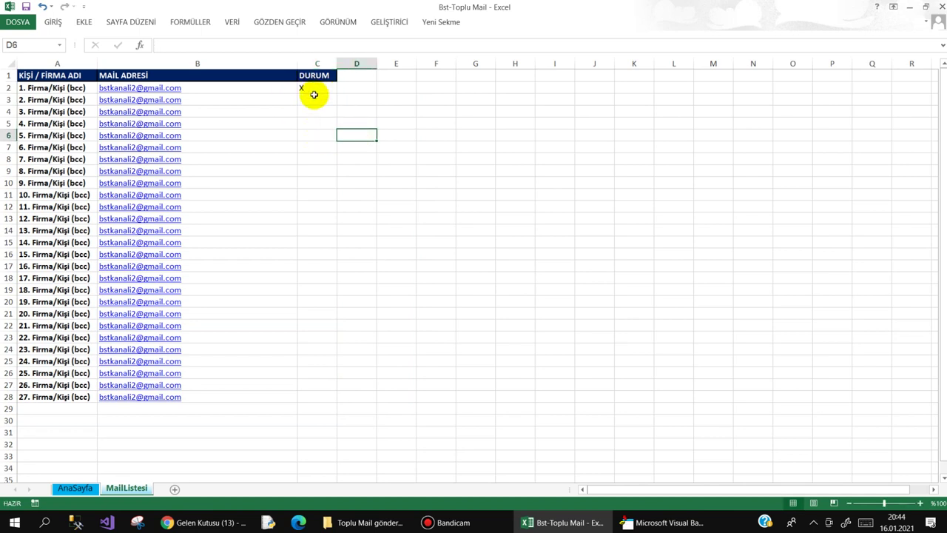
pyautogui.click(314, 99)
pyautogui.write('X')
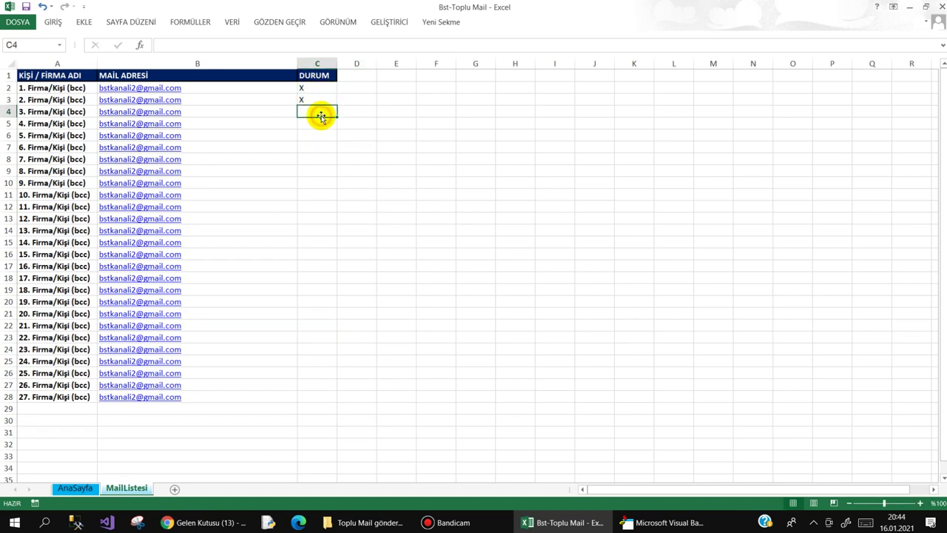
pyautogui.write('X')
pyautogui.click(318, 160)
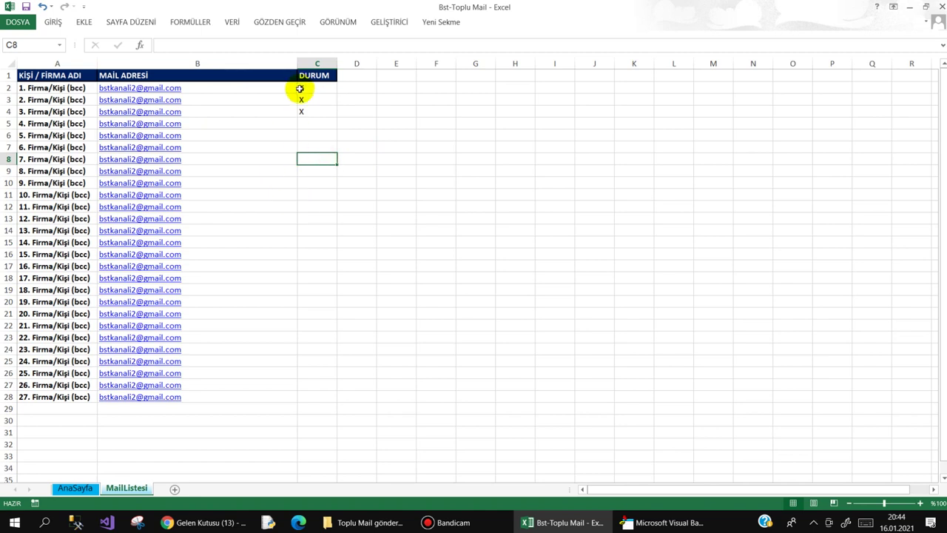
pyautogui.moveTo(299, 89); pyautogui.dragTo(306, 111)
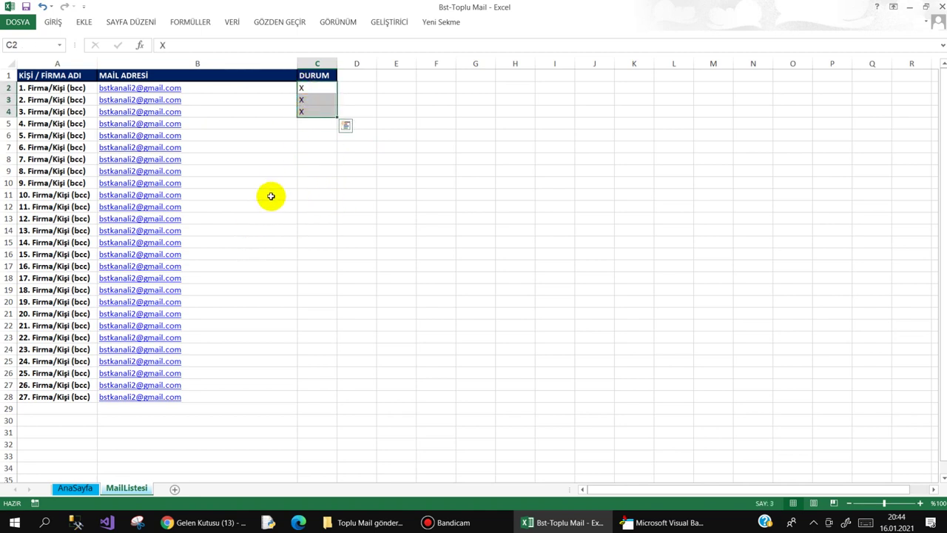
pyautogui.click(360, 229)
pyautogui.hotkey('alt', 'F11')
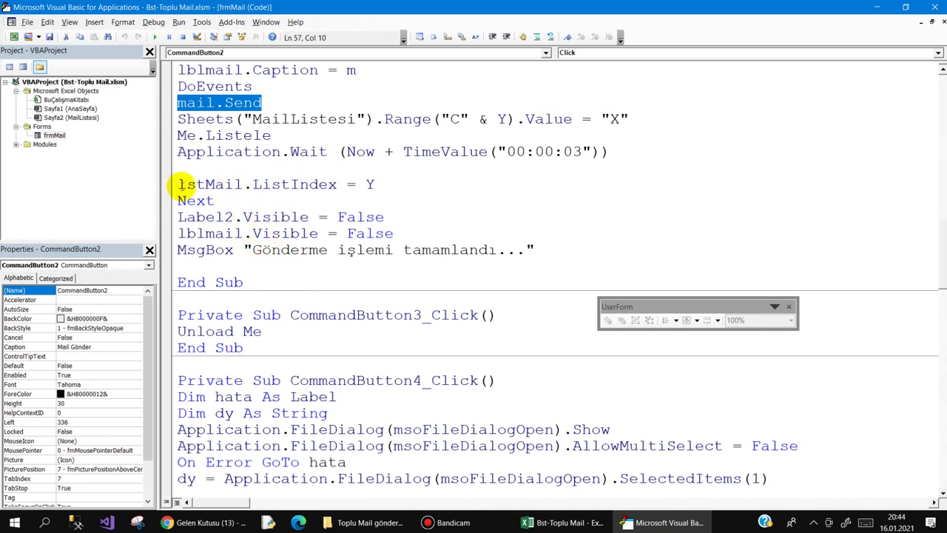
# Open frmMail in design view and review the Mail Gönder button's click code.
pyautogui.doubleClick(55, 135)
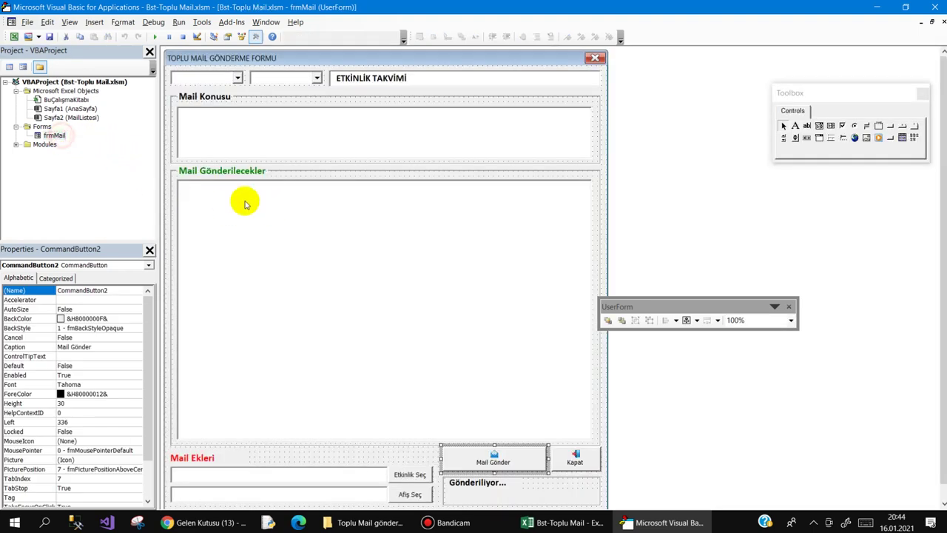
pyautogui.click(258, 225)
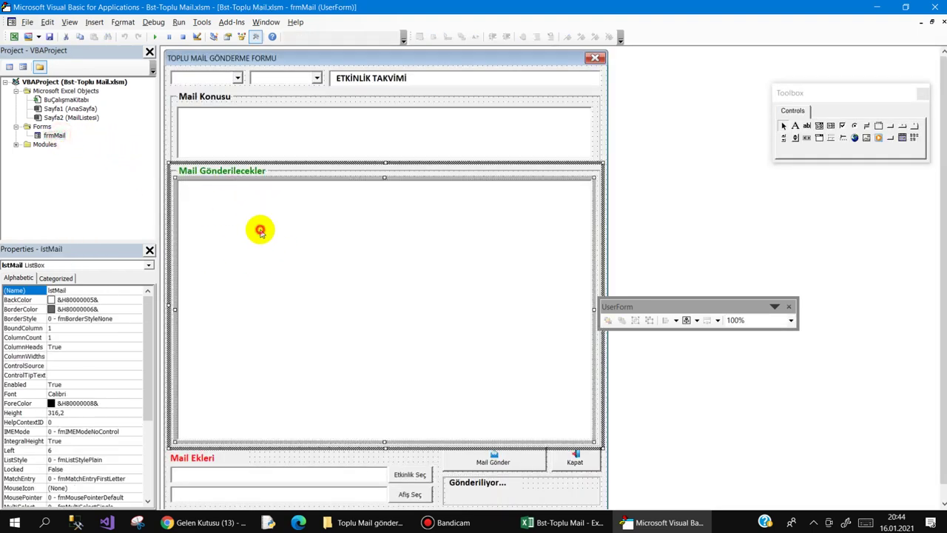
pyautogui.doubleClick(485, 466)
pyautogui.scroll(-4, 338, 265)
pyautogui.scroll(-4, 348, 268)
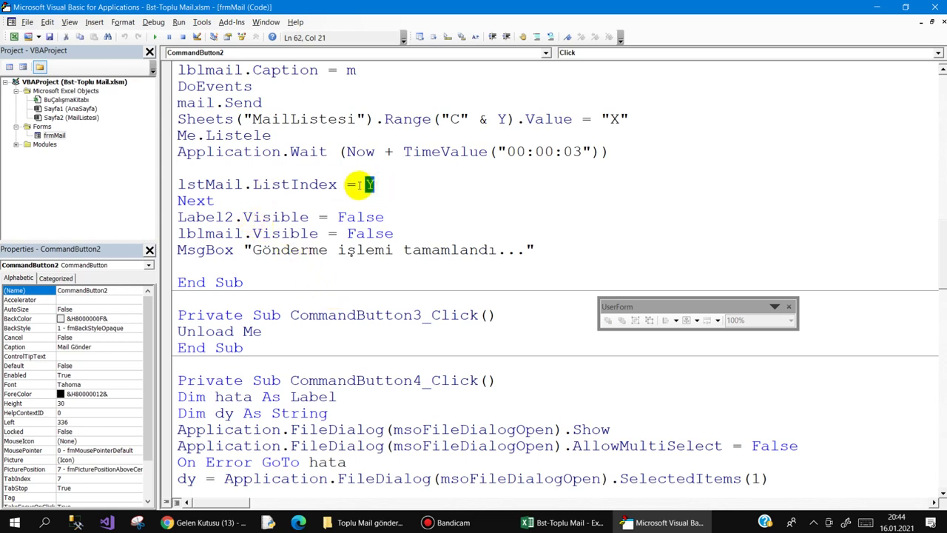
pyautogui.click(384, 183)
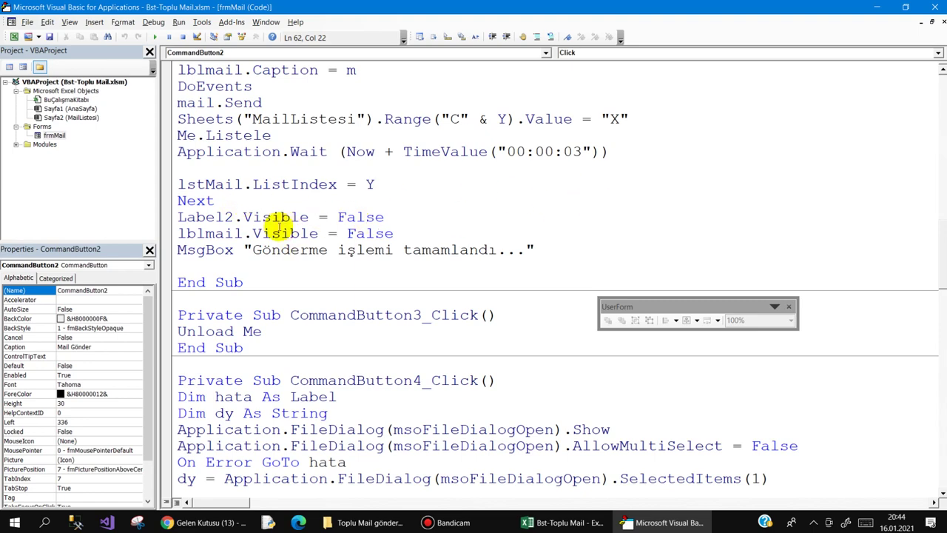
pyautogui.moveTo(178, 216); pyautogui.dragTo(392, 233)
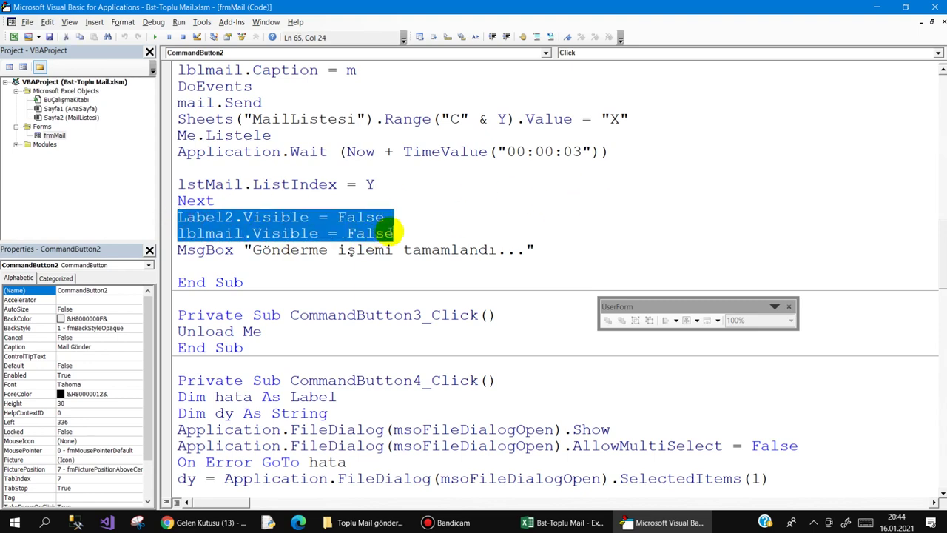
# Reopen frmMail, check the Gönderiliyor status label, and scroll through the send code again.
pyautogui.doubleClick(57, 134)
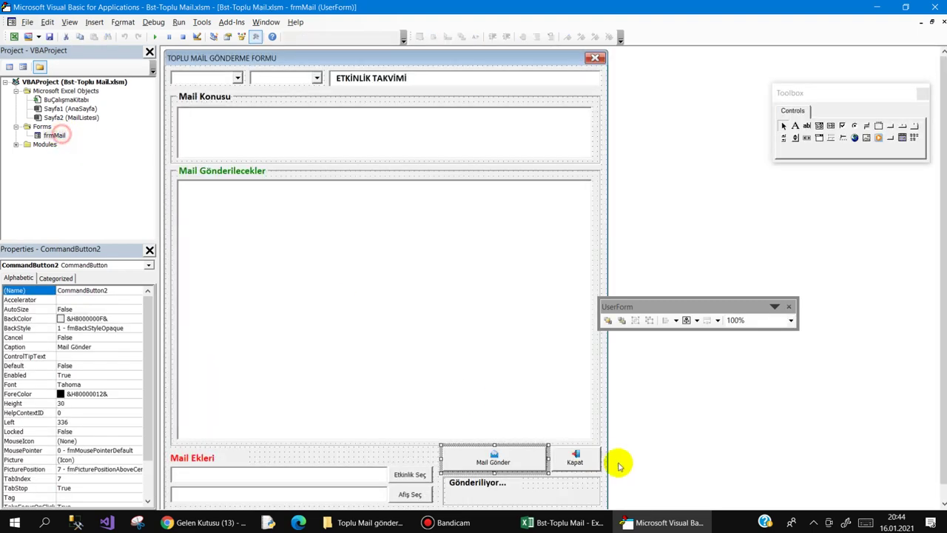
pyautogui.click(481, 487)
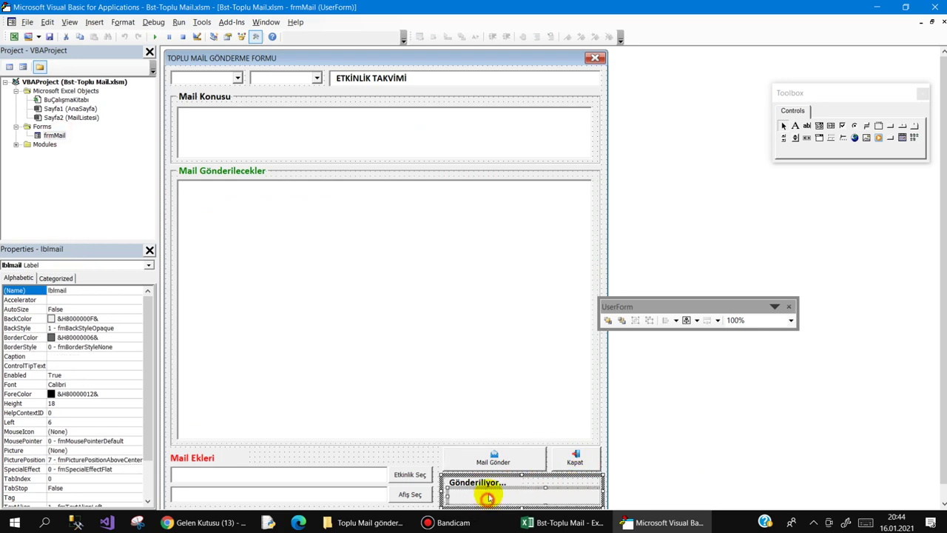
pyautogui.click(496, 455)
pyautogui.doubleClick(496, 455)
pyautogui.scroll(-8, 400, 244)
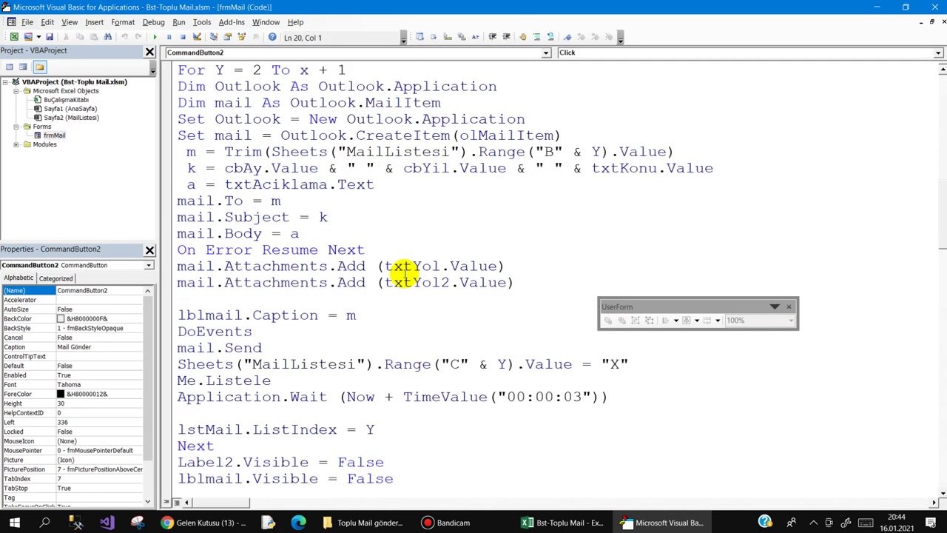
pyautogui.scroll(-6, 401, 278)
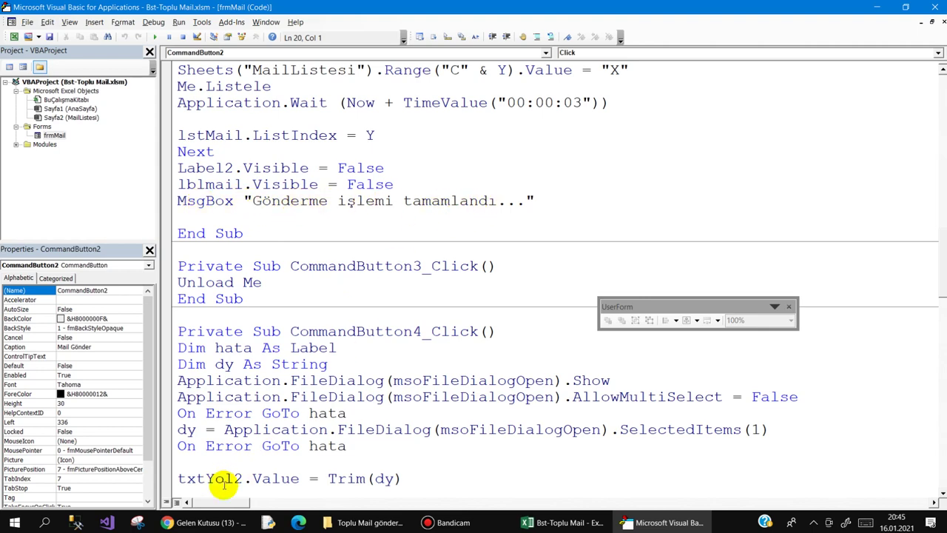
# Delete all 14 earlier test mails from the Gmail inbox and return to Excel.
pyautogui.click(219, 525)
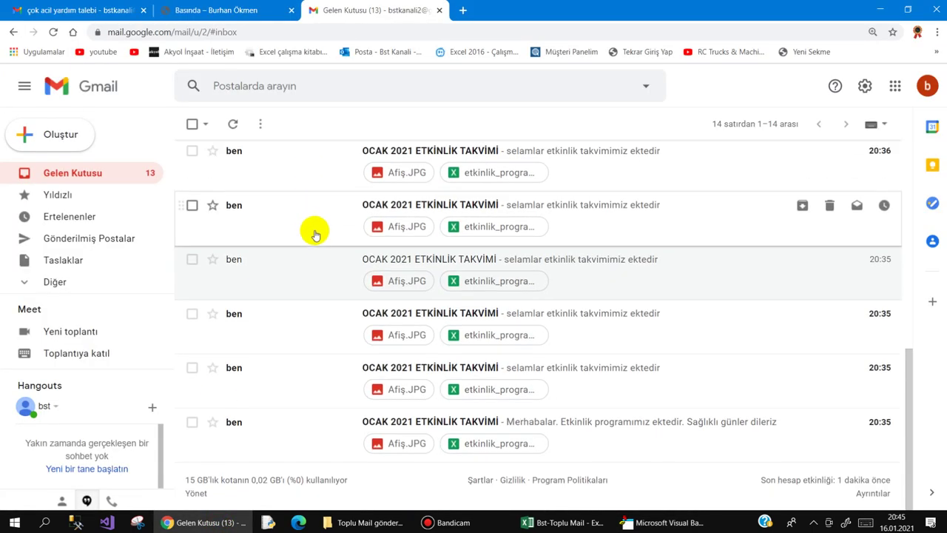
pyautogui.scroll(5, 305, 194)
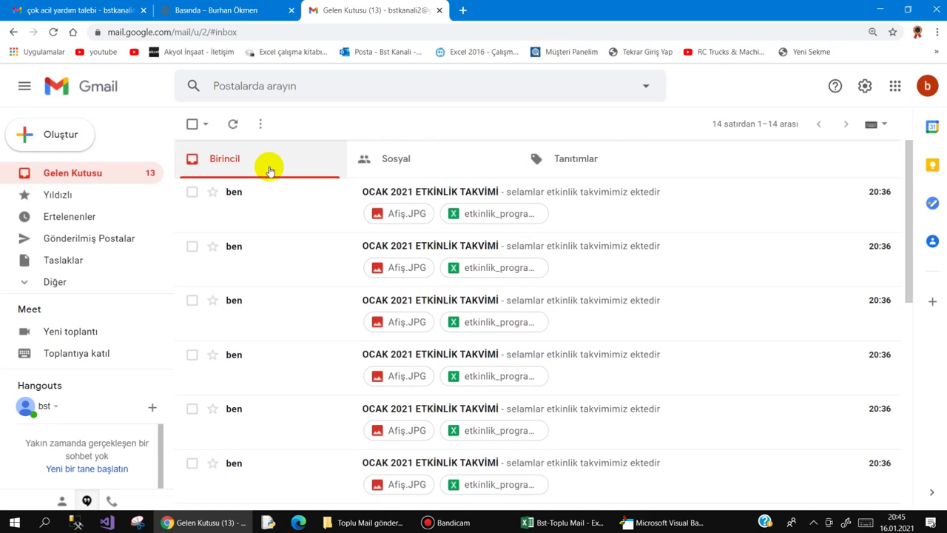
pyautogui.click(193, 124)
pyautogui.click(292, 124)
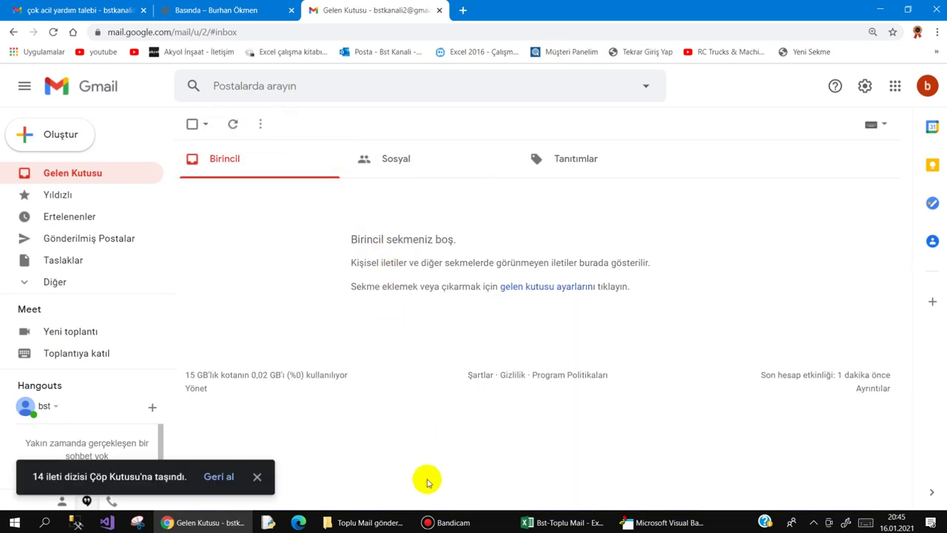
pyautogui.click(542, 522)
# Open the bulk mail form from AnaSayfa, close it, and check the recipients on MailListesi.
pyautogui.click(76, 488)
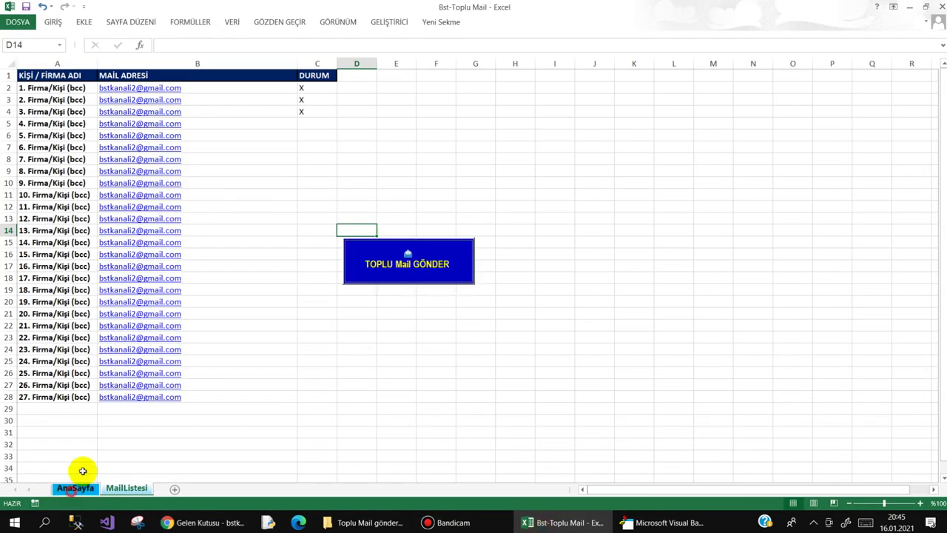
pyautogui.click(375, 271)
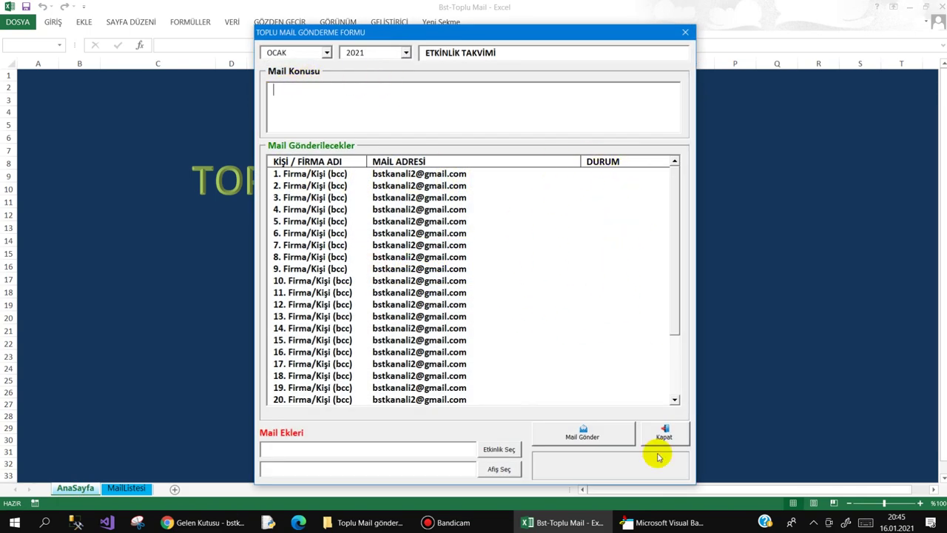
pyautogui.click(662, 433)
pyautogui.click(128, 487)
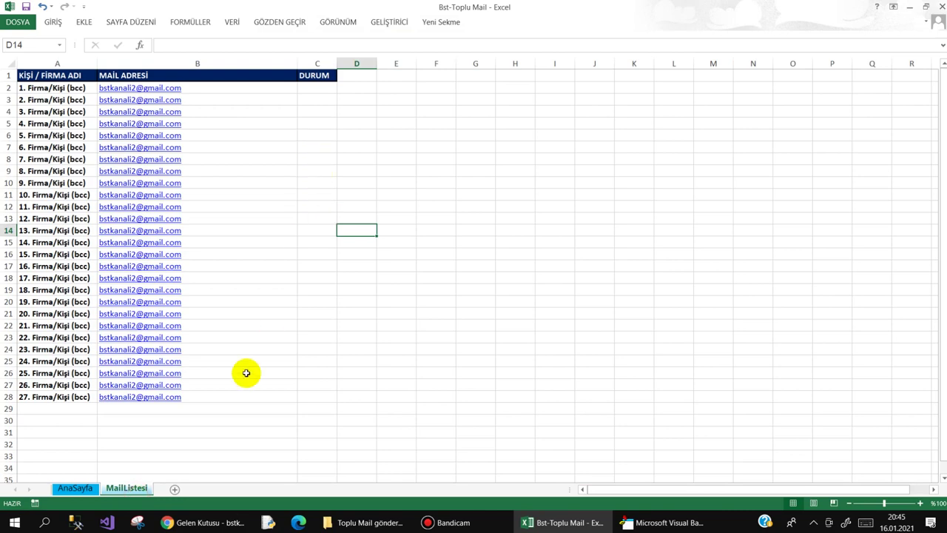
pyautogui.click(97, 482)
# Reopen the form, attach etkinlik_programi via Etkinlik Seç, and send the TEST mail.
pyautogui.click(389, 253)
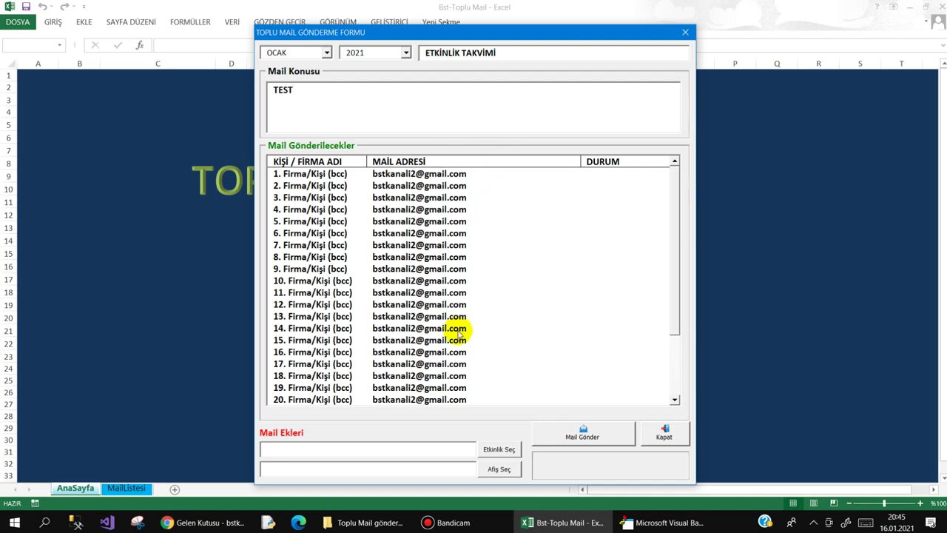
pyautogui.click(498, 449)
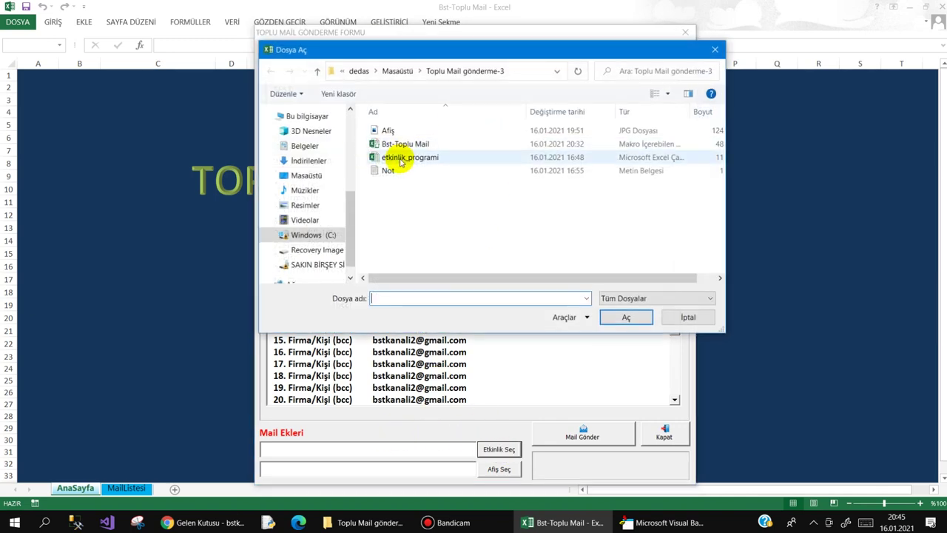
pyautogui.doubleClick(393, 157)
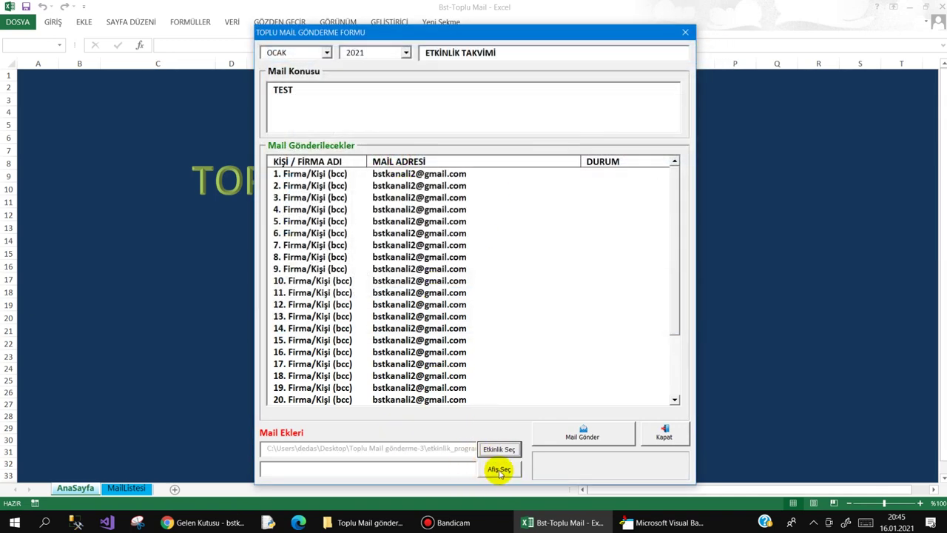
pyautogui.click(592, 437)
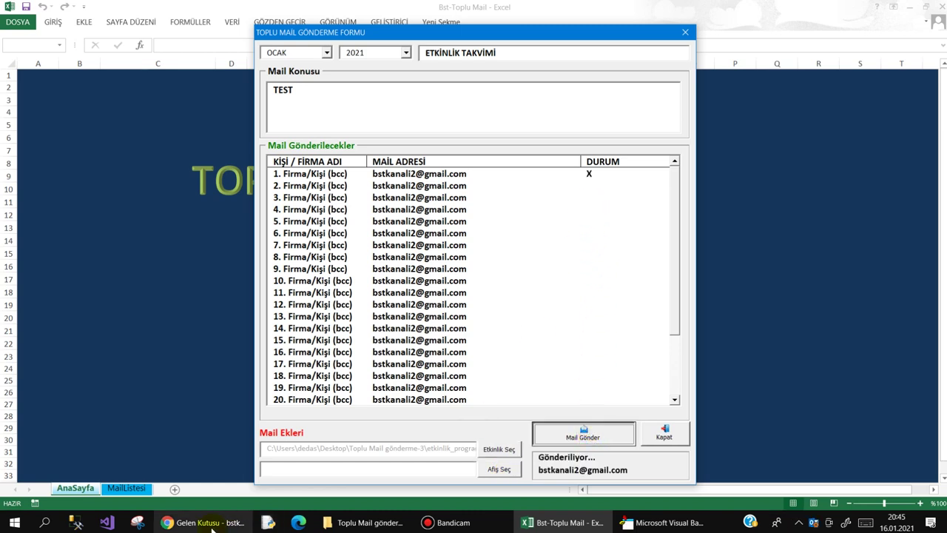
pyautogui.moveTo(204, 523)
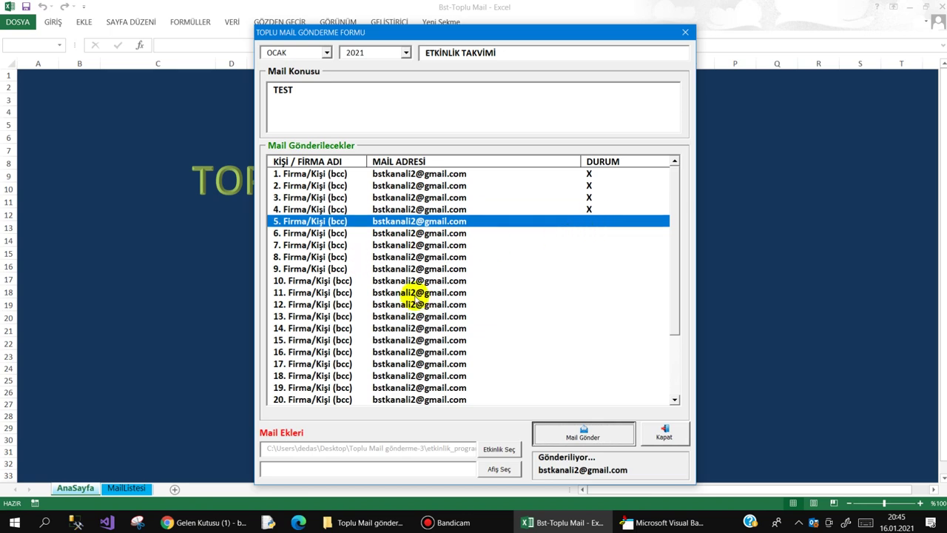
# Check that the TEST mails are arriving in Gmail, return to Excel, then bring up Bandicam.
pyautogui.click(188, 527)
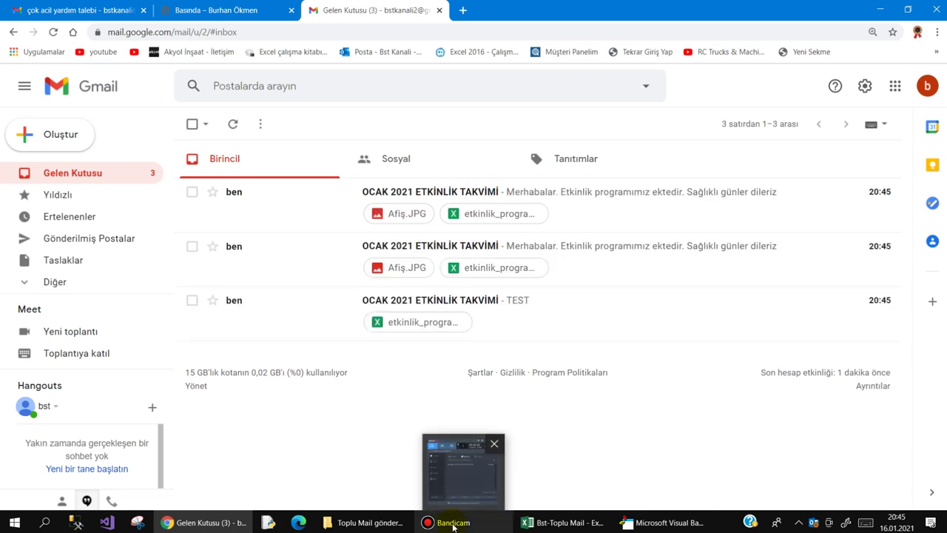
pyautogui.click(538, 522)
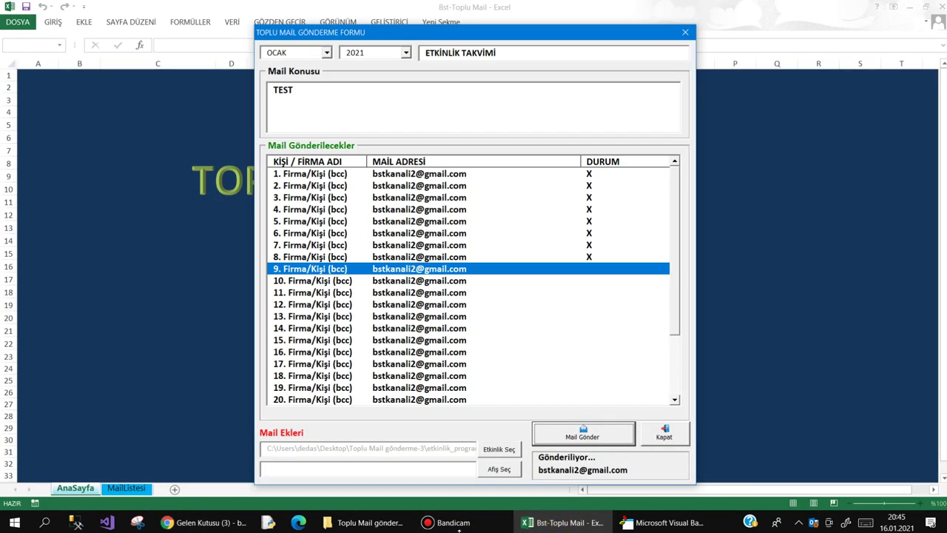
pyautogui.click(438, 512)
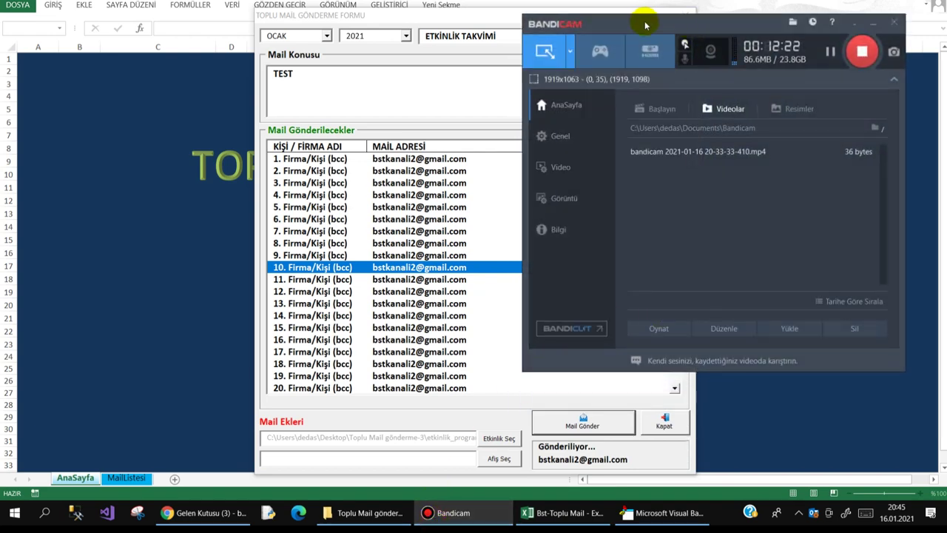
# Move the Bandicam window to the top-right corner so the DURUM progress stays visible.
pyautogui.moveTo(651, 27); pyautogui.dragTo(723, 4)
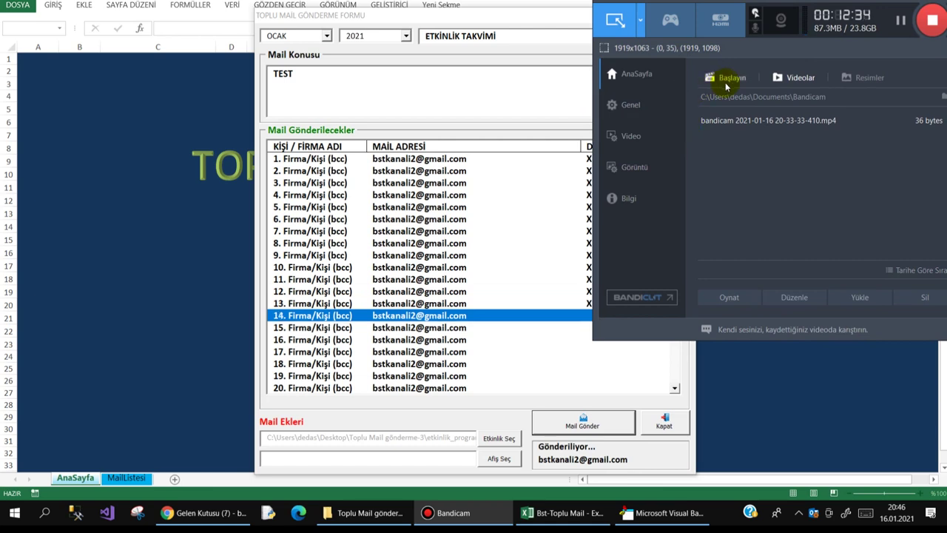
pyautogui.moveTo(740, 47); pyautogui.dragTo(714, 44)
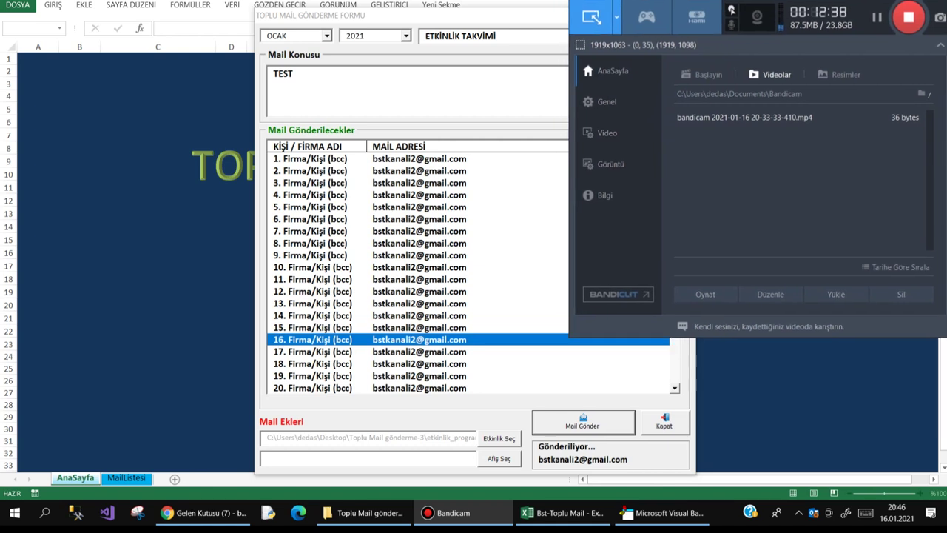
pyautogui.moveTo(714, 44); pyautogui.dragTo(717, 48)
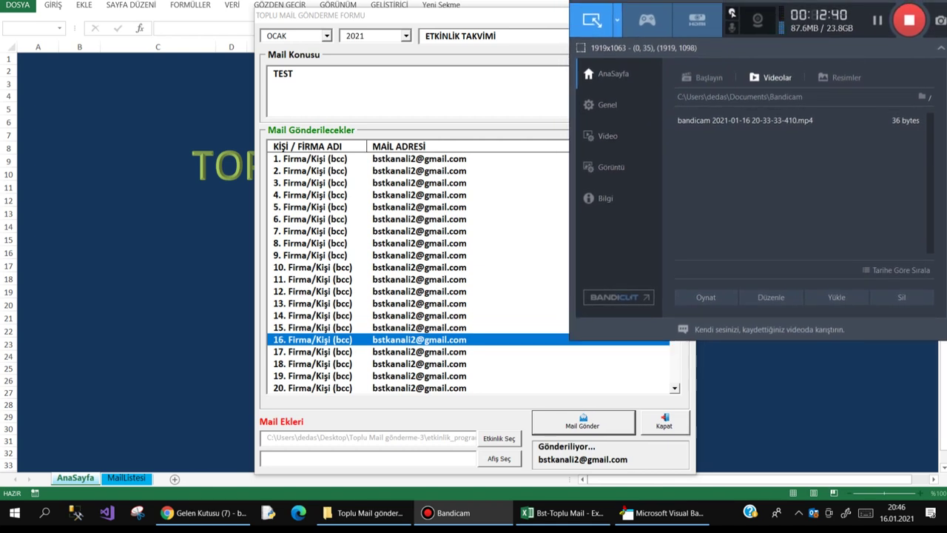